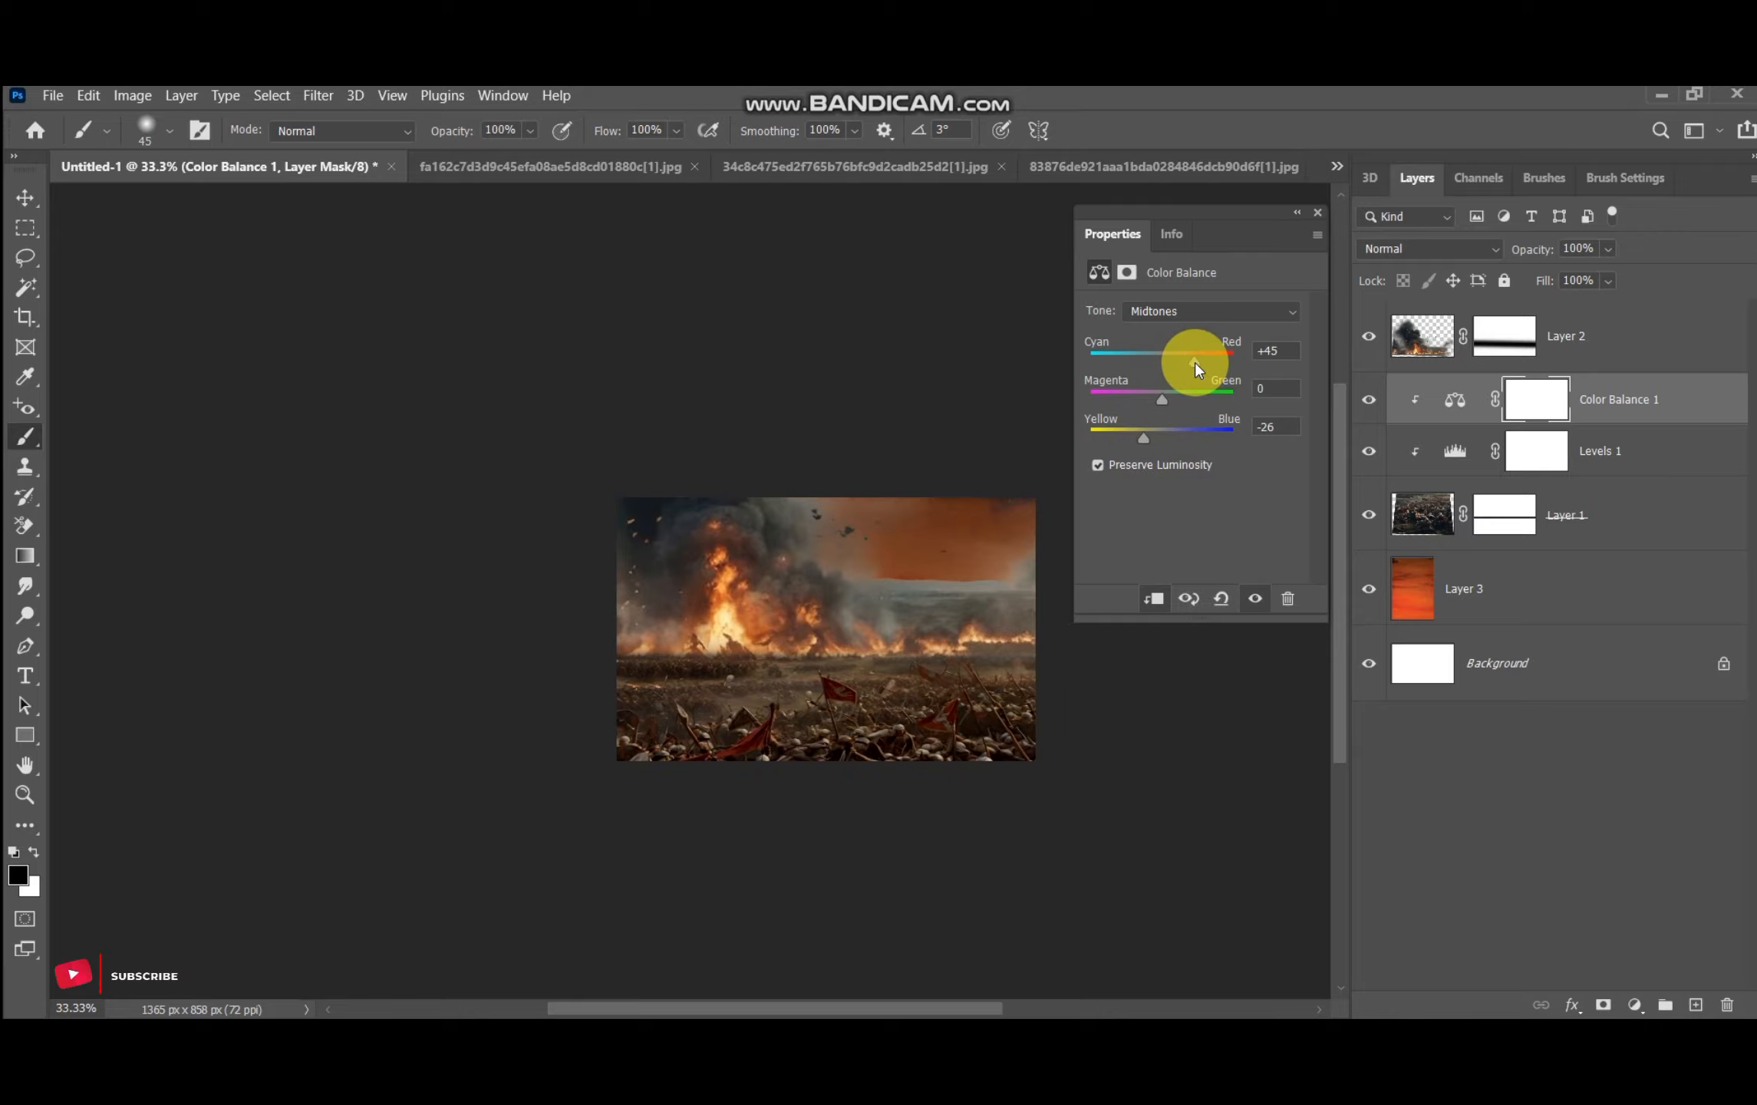
Add a Levels adjustment clipped to Layer 2, with midtones at 0.74 and a reduced white output level
click(1314, 213)
click(1422, 336)
click(1635, 1006)
click(1614, 698)
click(1154, 599)
drag(1209, 477, 1227, 482)
drag(1297, 544, 1230, 560)
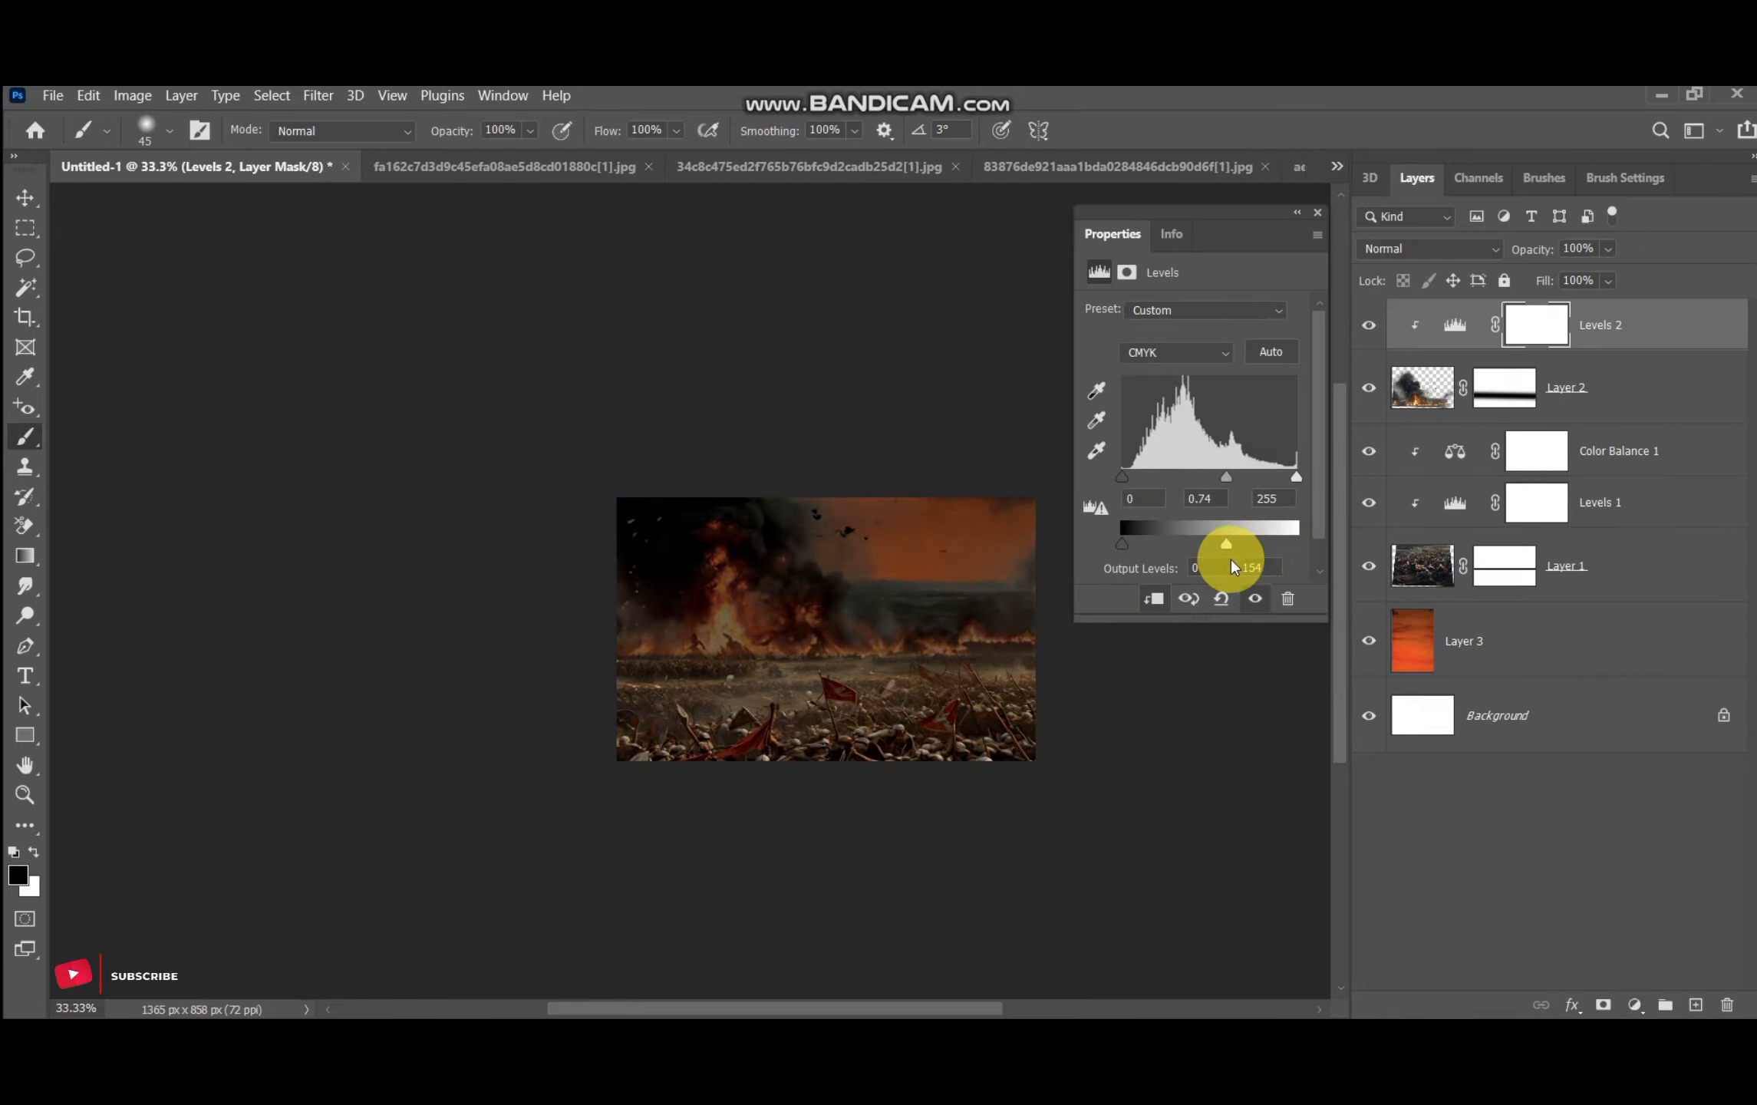
Clip a Color Balance to Layer 2 with Cyan-Red +39 and Yellow-Blue -47, and set Color Balance 1's Cyan-Red to +39
click(1317, 212)
click(1635, 1005)
click(1617, 810)
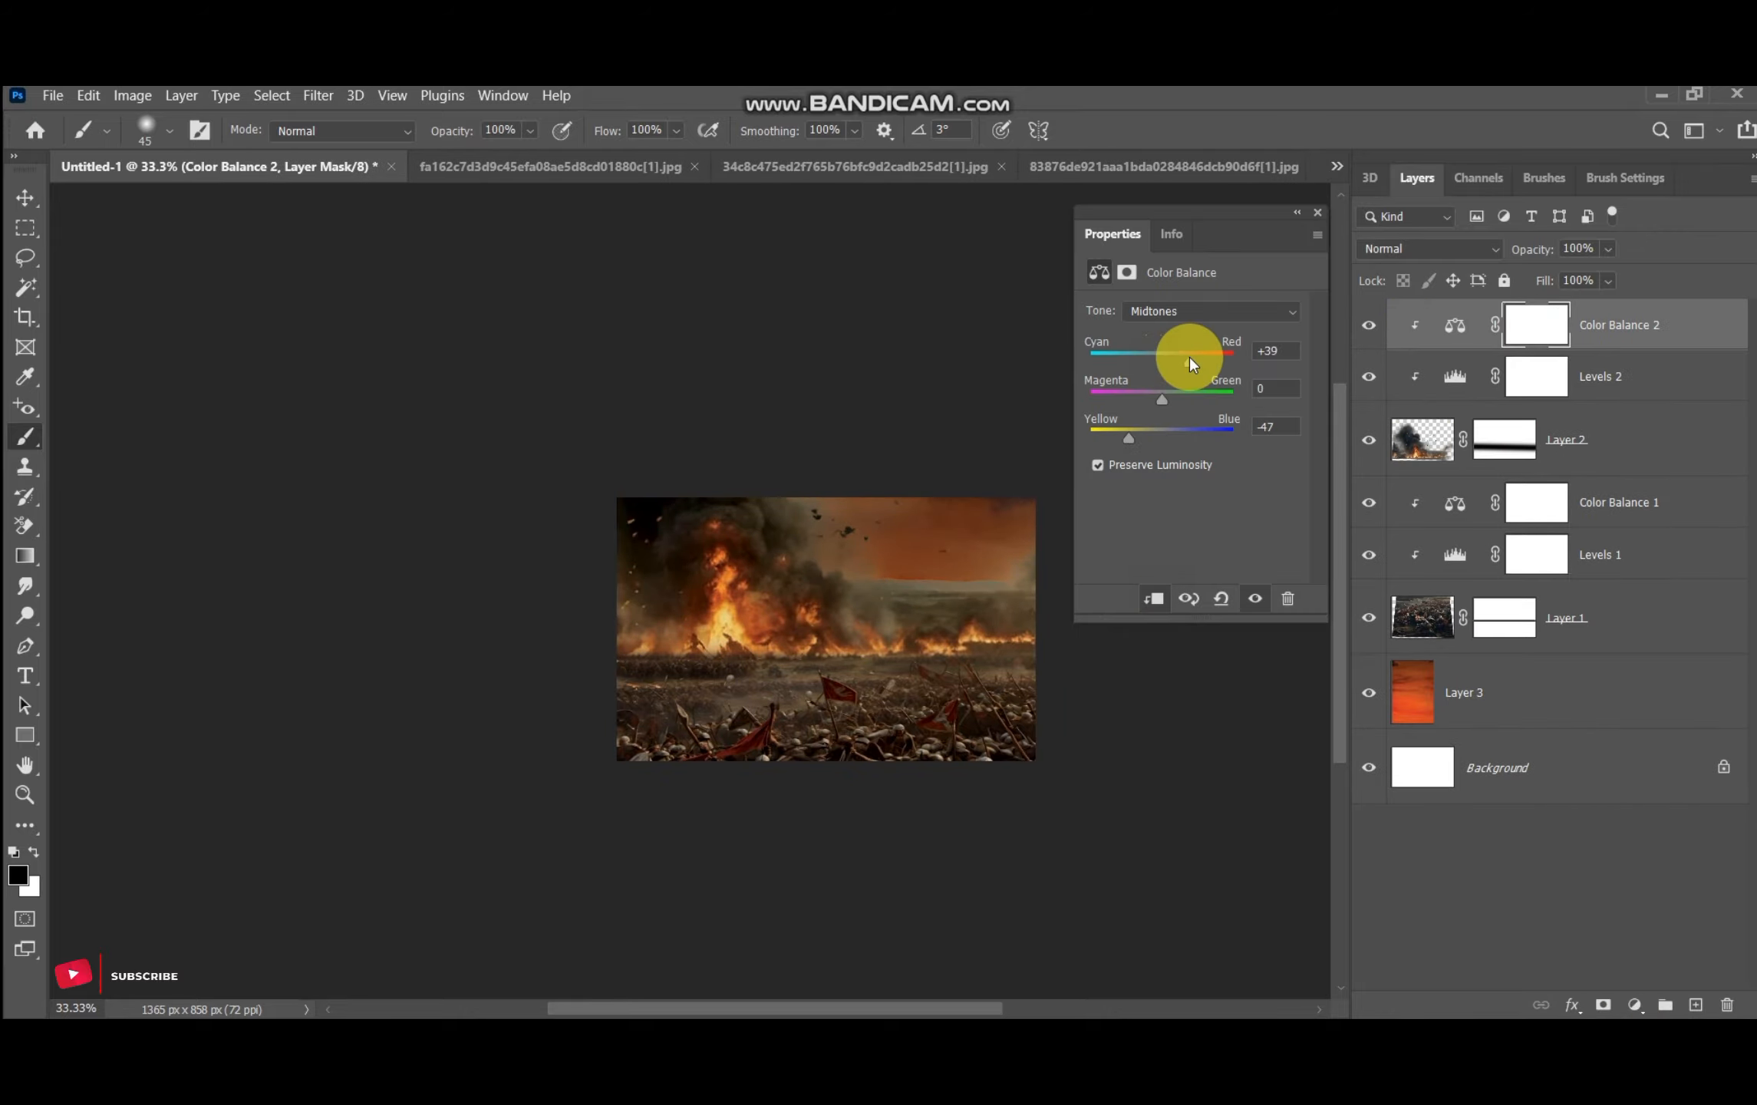
click(1317, 212)
double_click(1455, 503)
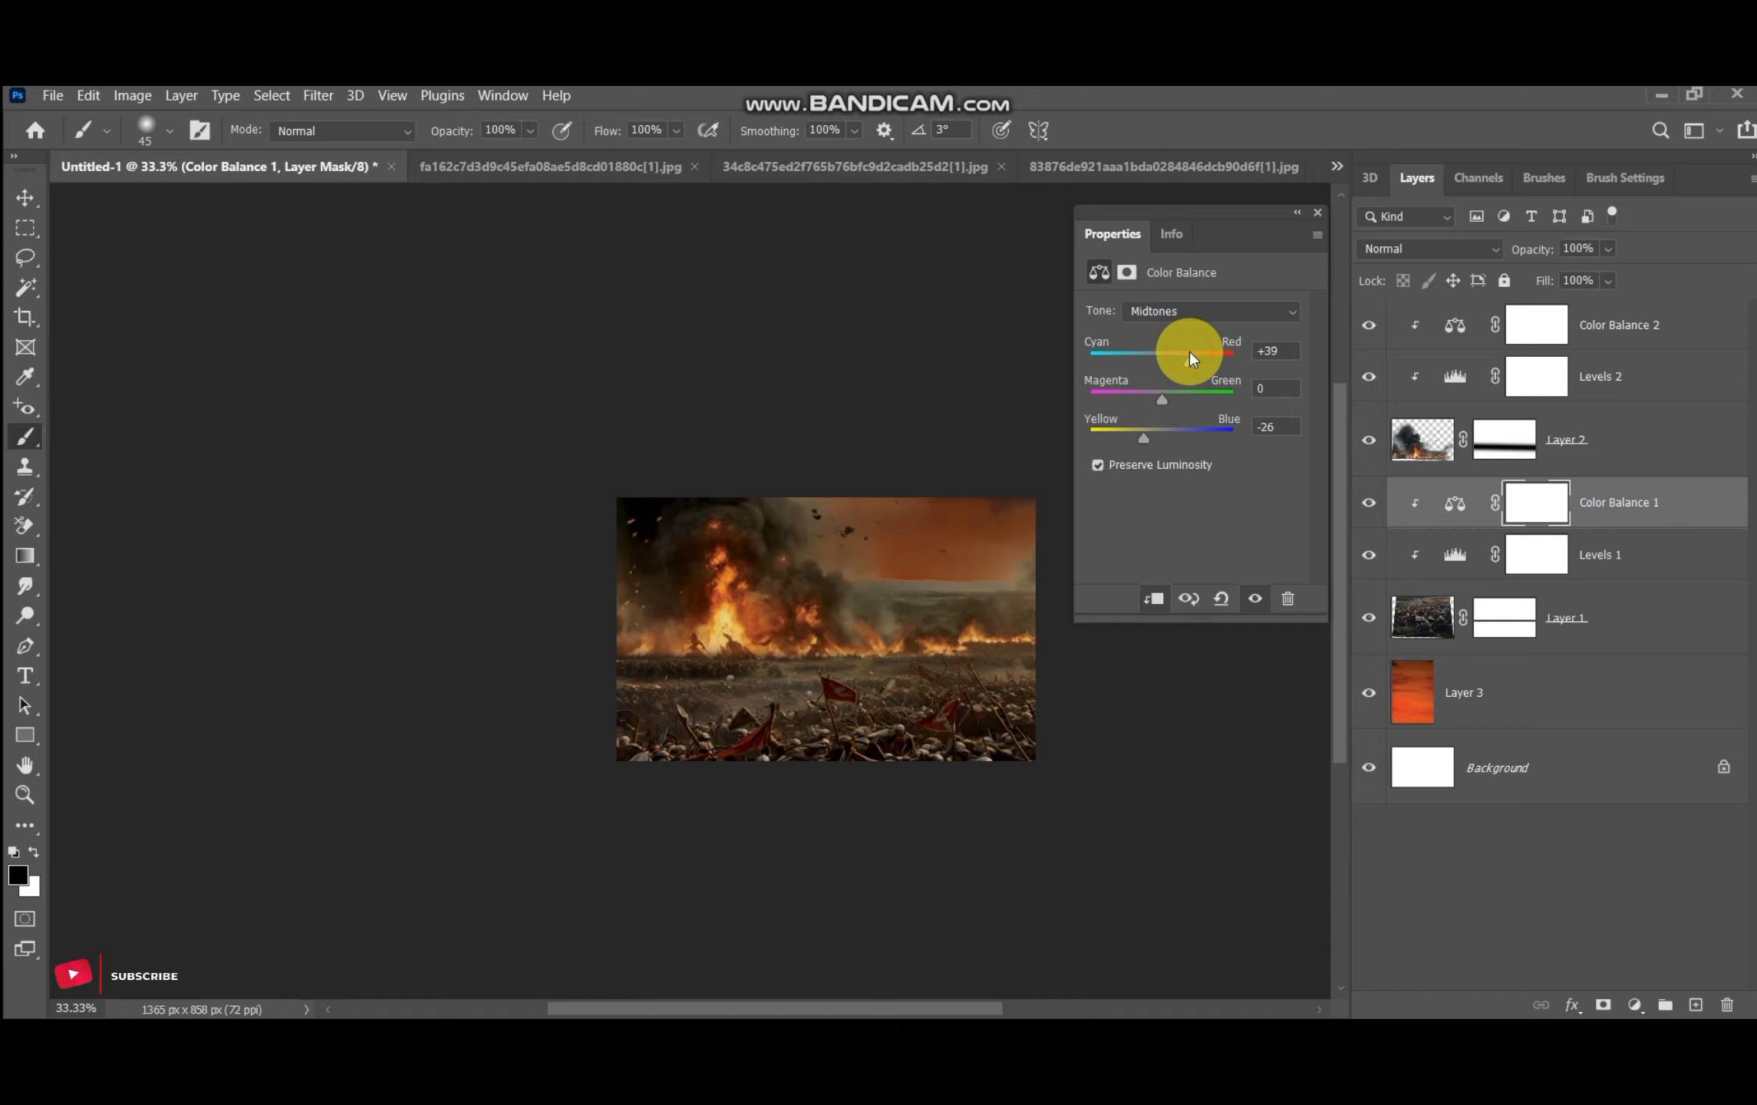
click(1319, 212)
Transform the orange sky on Layer 3 to about 1188 × 618 px behind the upper part of the scene
click(1492, 715)
key(ctrl+t)
drag(610, 823, 674, 827)
drag(696, 848, 693, 799)
scroll(767, 883, down, 2)
drag(852, 972, 859, 620)
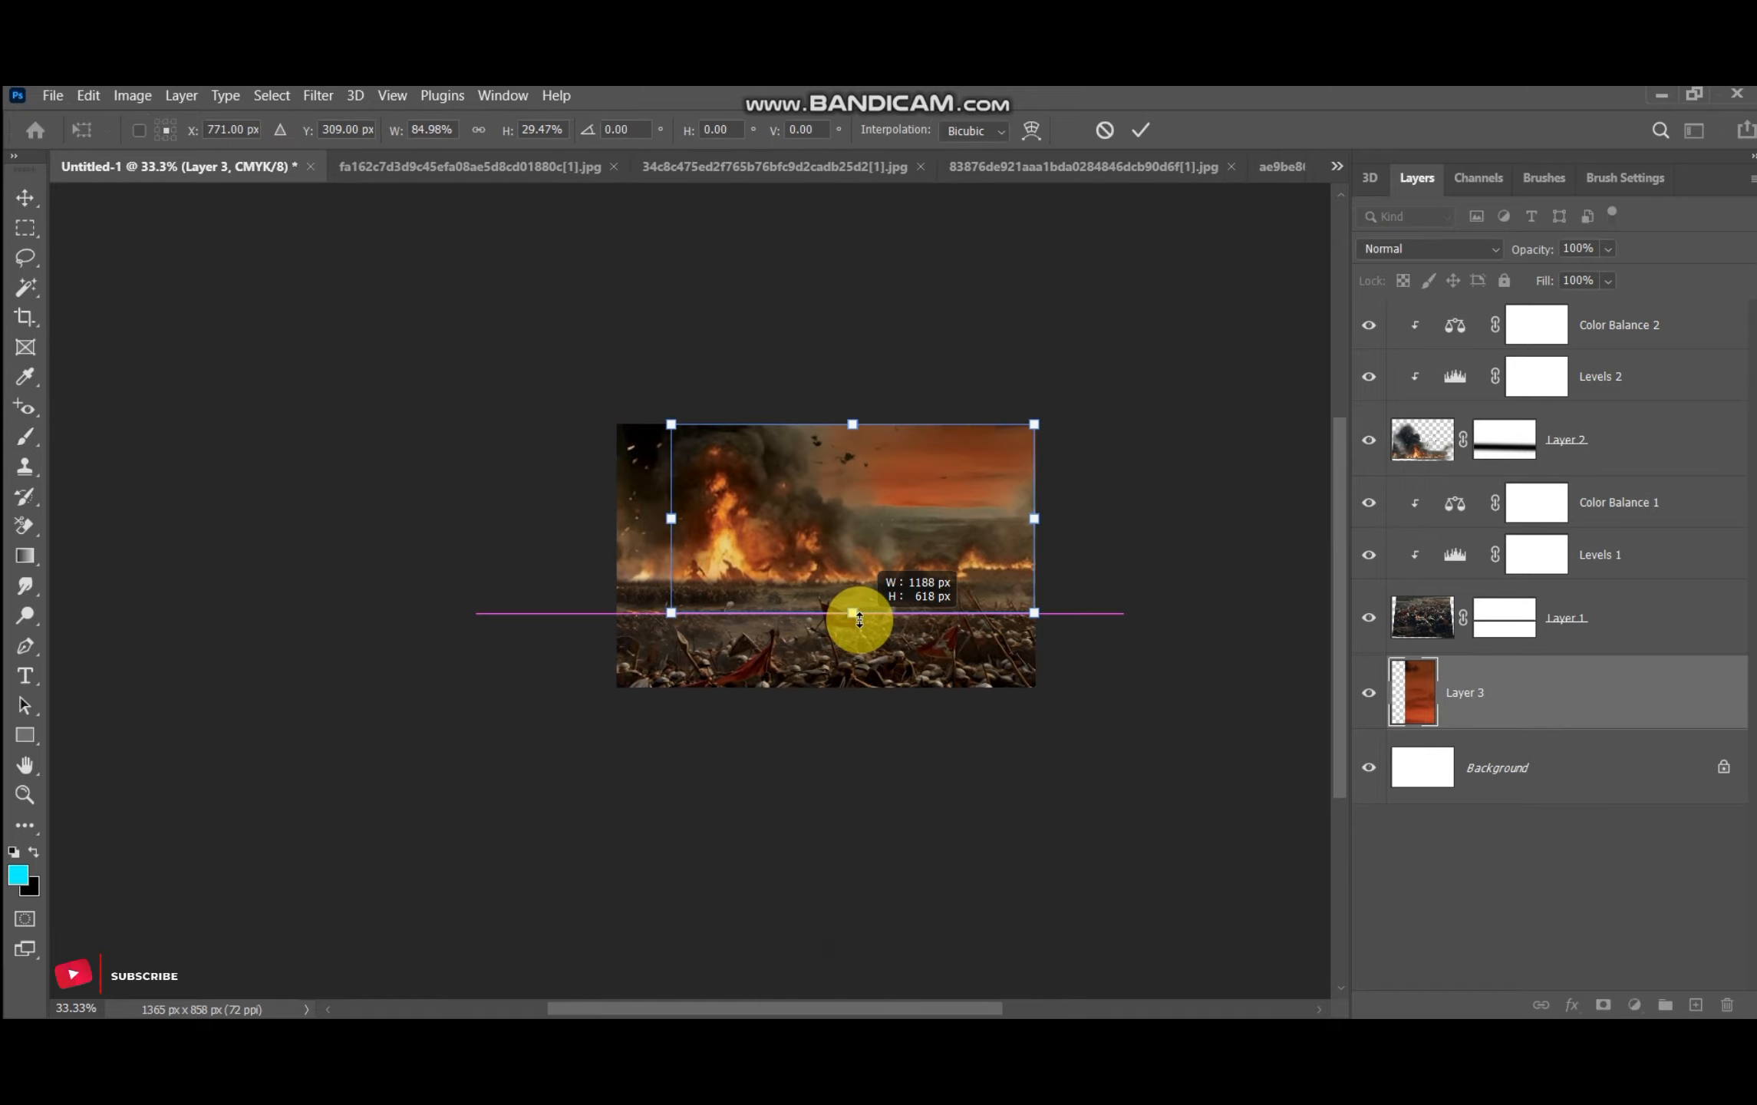
Paint black on Layer 2's mask over the sky beside the smoke, and switch to a brush with 40% flow
click(1504, 439)
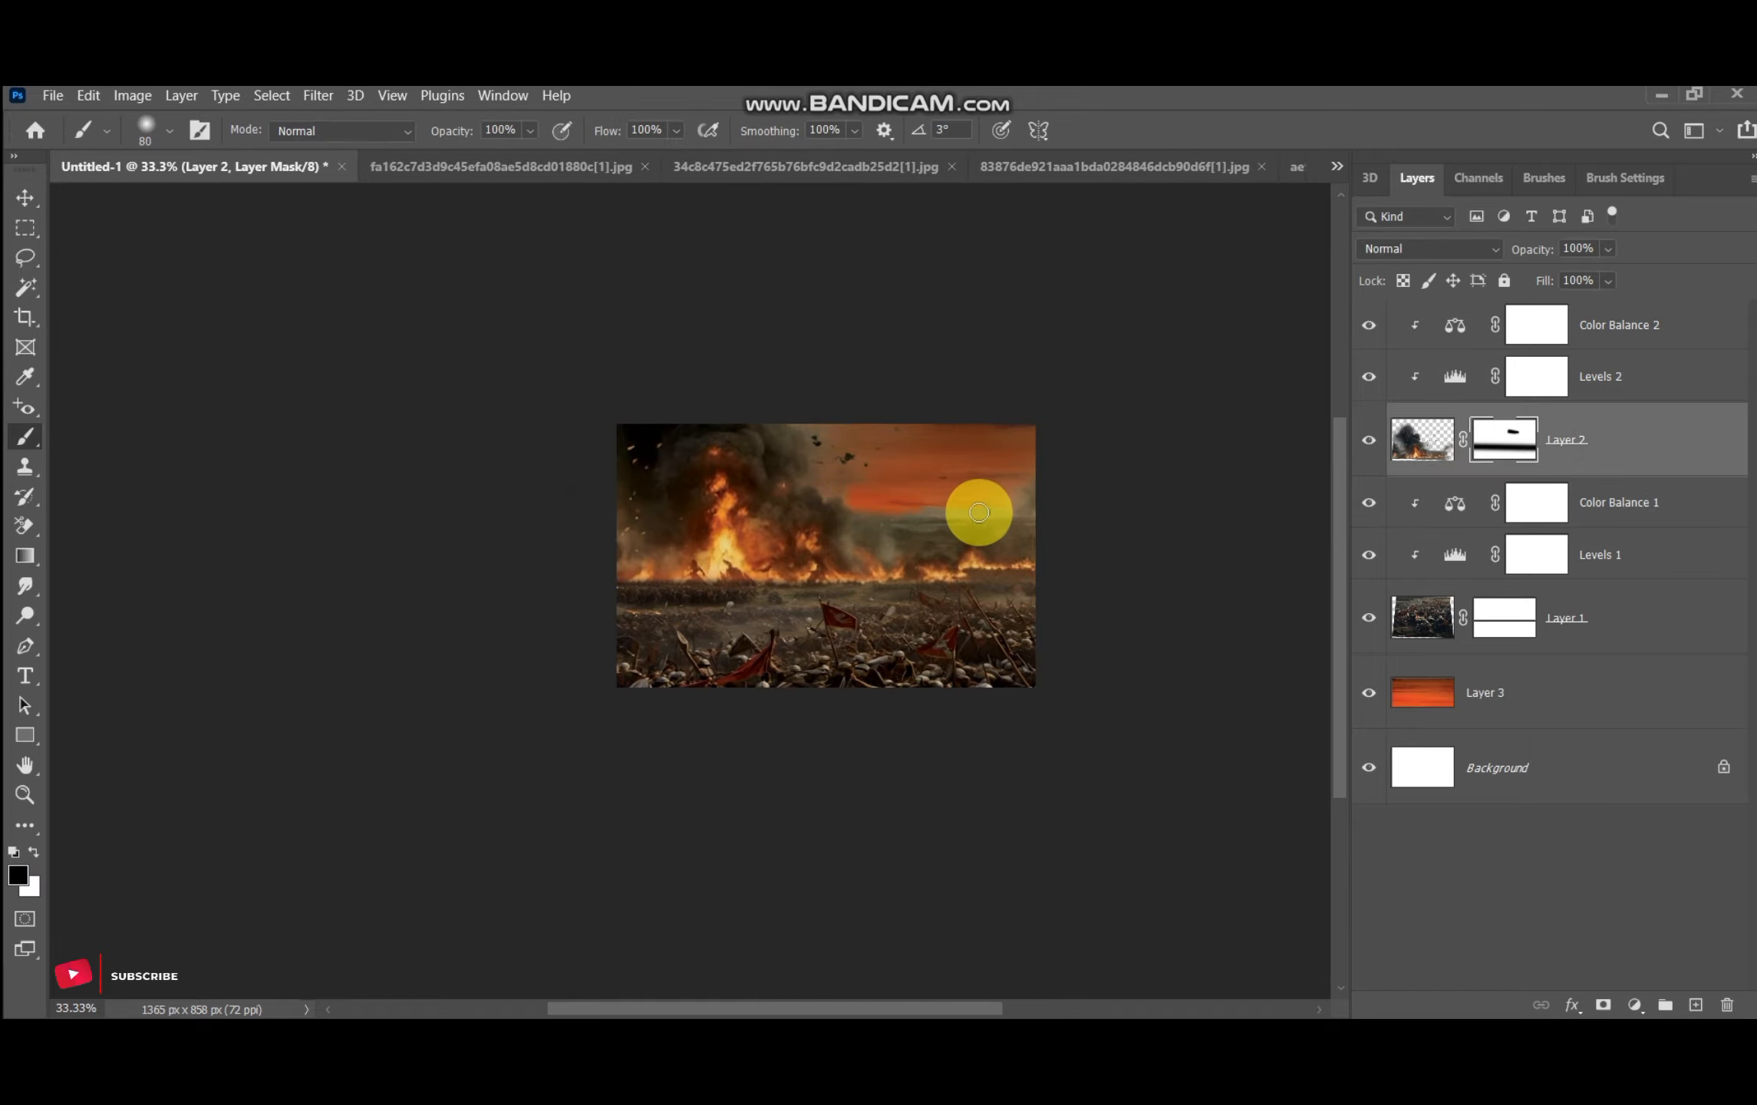
mouse_move(1009, 507)
mouse_down()
mouse_move(874, 506)
mouse_move(652, 661)
mouse_up()
click(197, 132)
click(1685, 261)
click(200, 130)
key(F7)
Enlarge the brush up to 300 px and paint more of the smoky sky out on Layer 2's mask
key(ctrl+KP_Add)
key(ctrl+KP_Add)
key(bracketright)
key(bracketright)
key(bracketright)
key(bracketright)
key(bracketright)
key(bracketright)
key(bracketright)
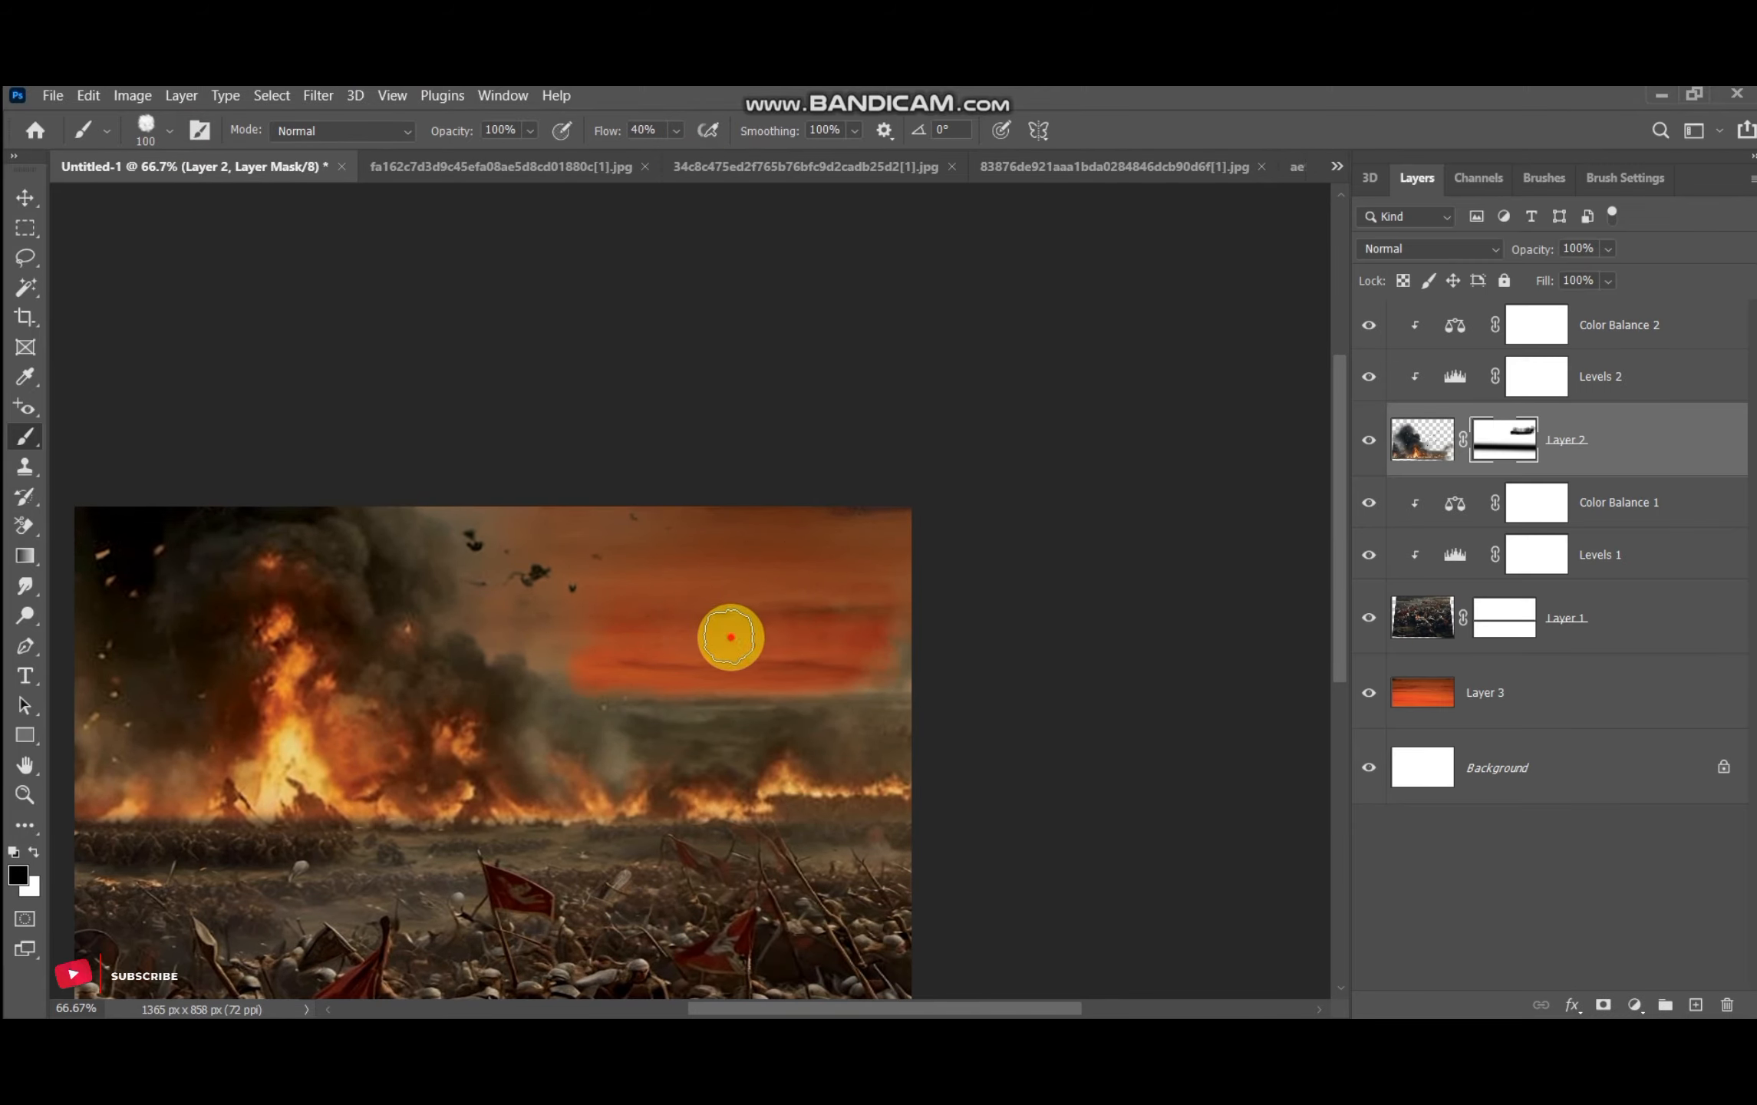
key(ctrl+KP_Subtract)
key(ctrl+KP_Subtract)
key(ctrl+KP_Subtract)
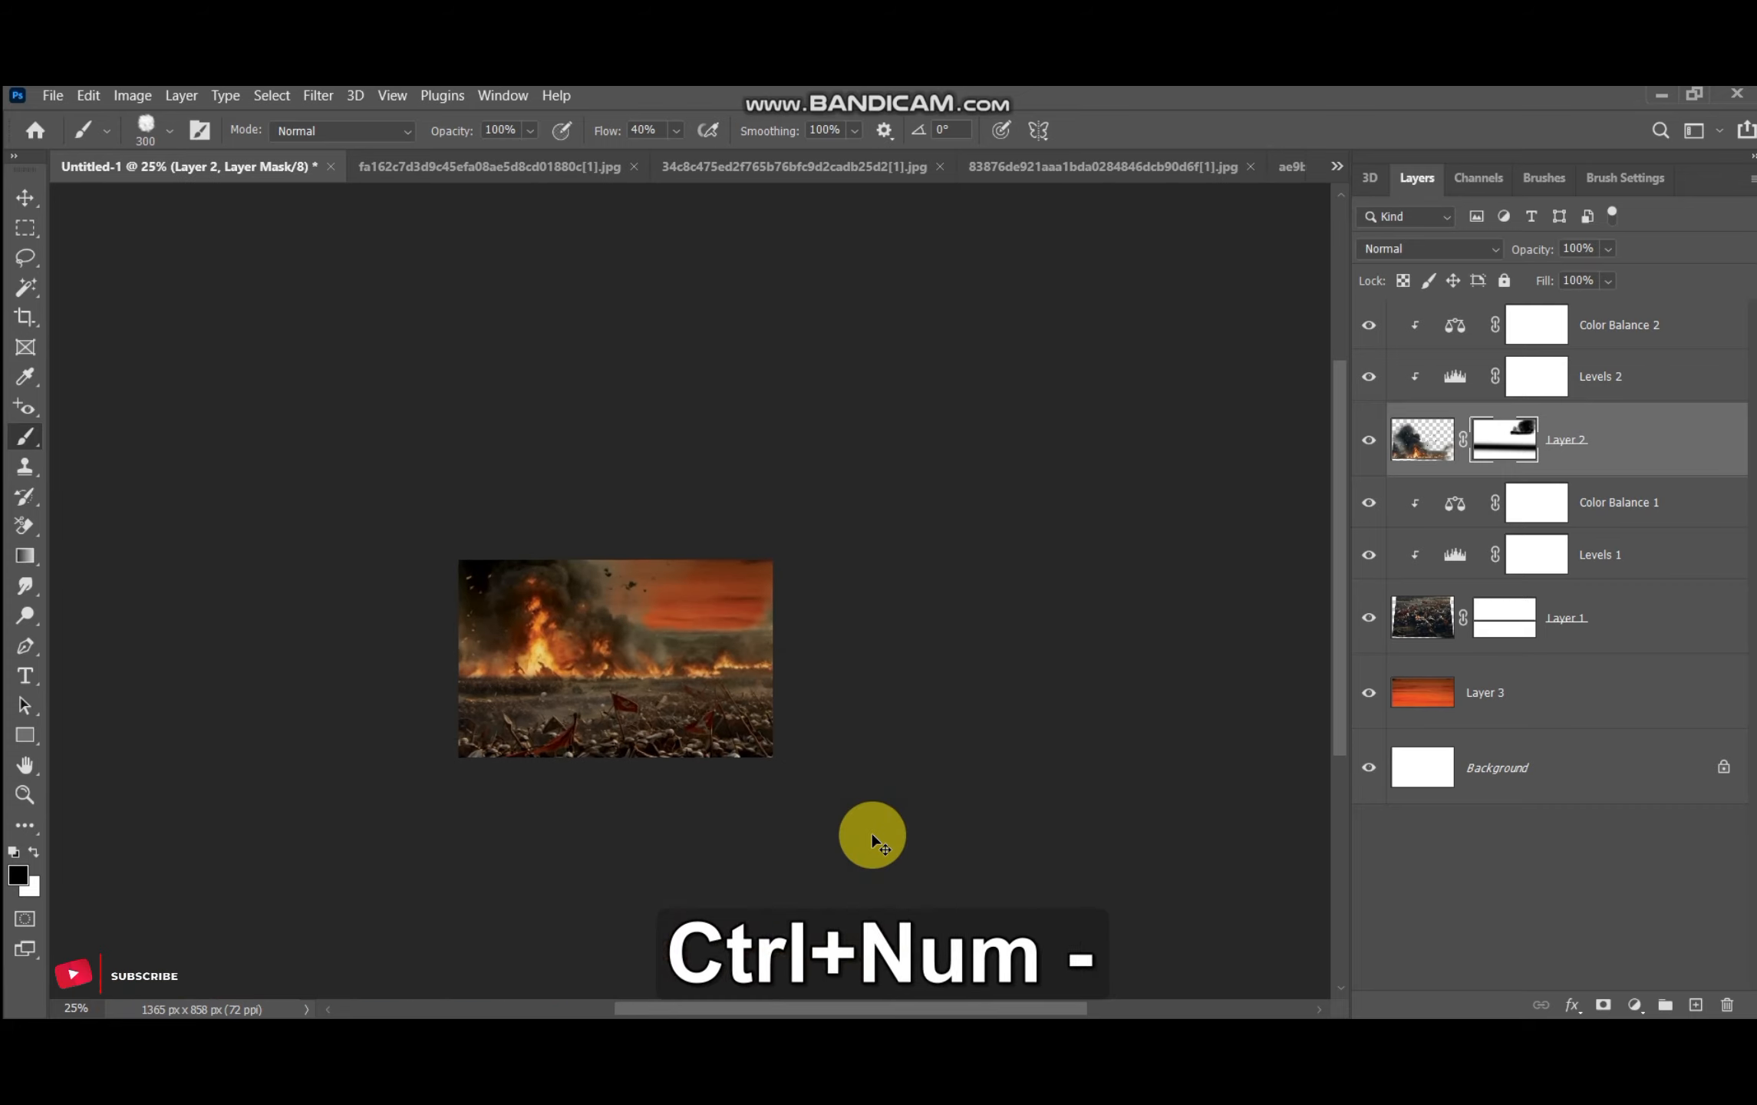
Undo the recent sky strokes and repaint that area of Layer 2's mask with a 200 px brush
key(ctrl+KP_Add)
key(ctrl+KP_Add)
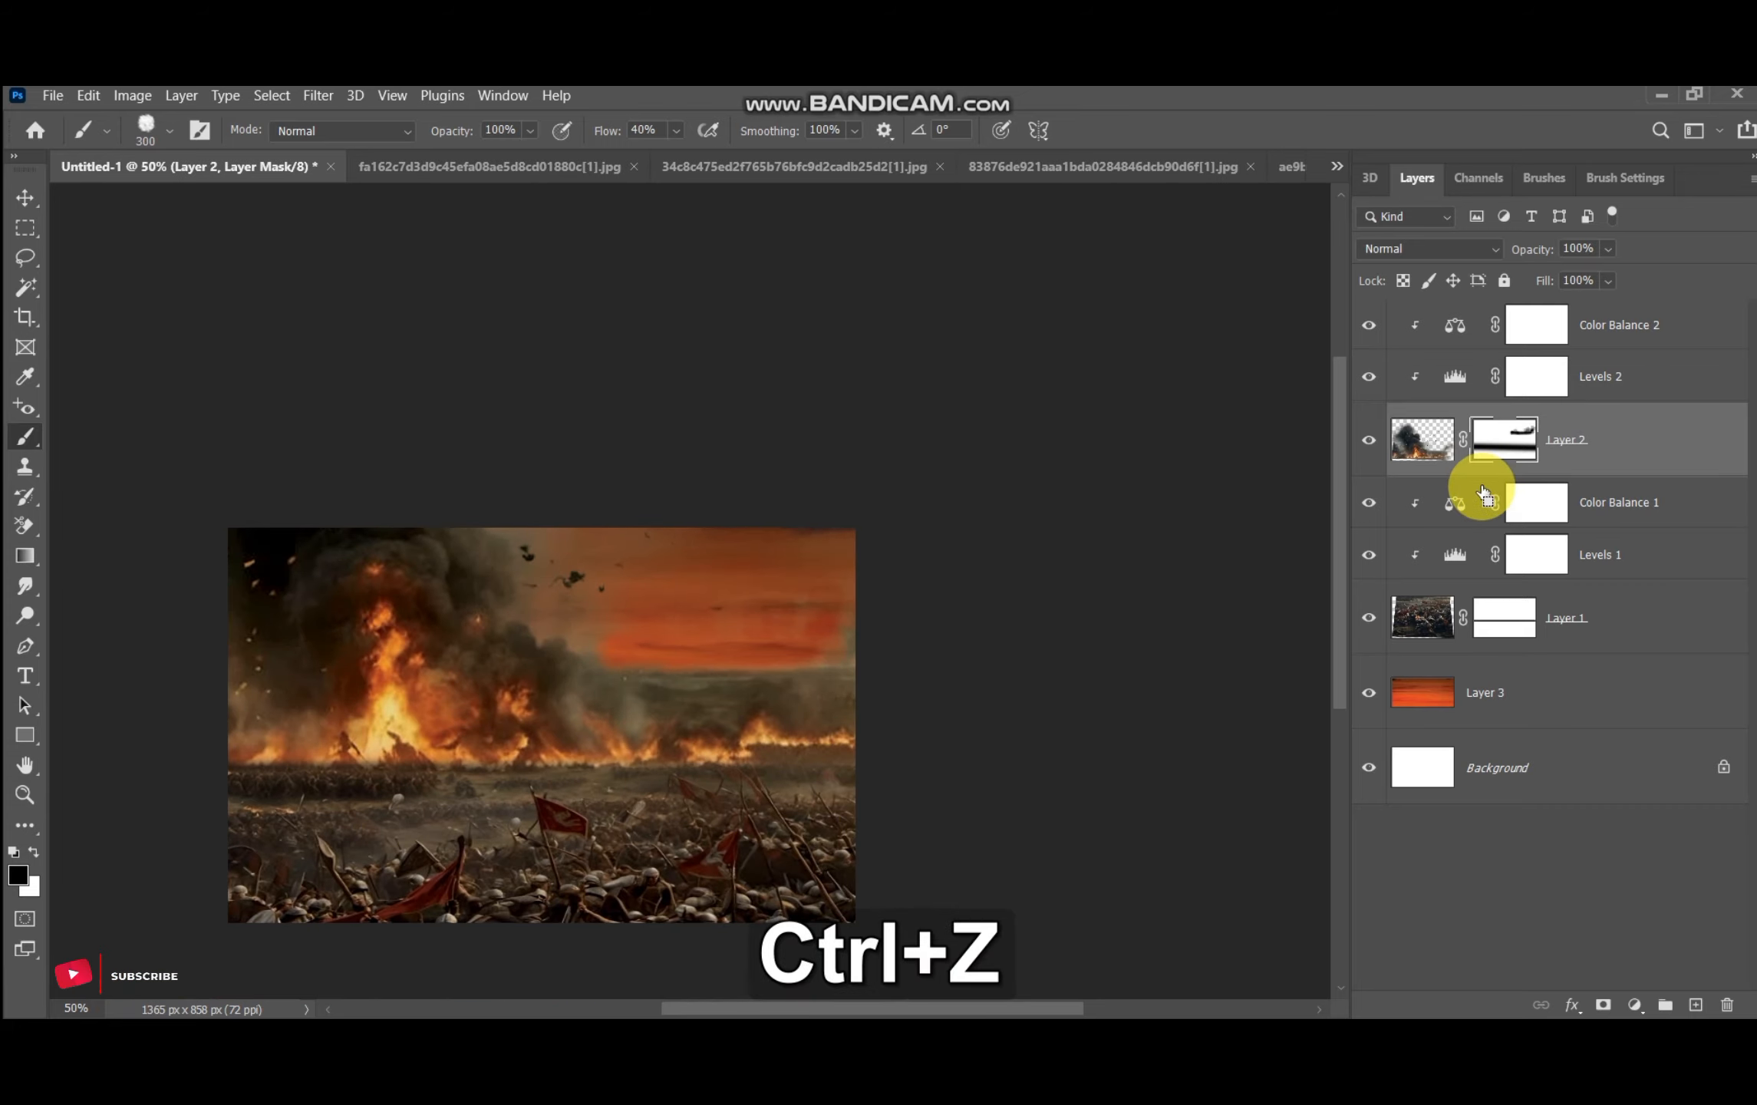
key(ctrl+z)
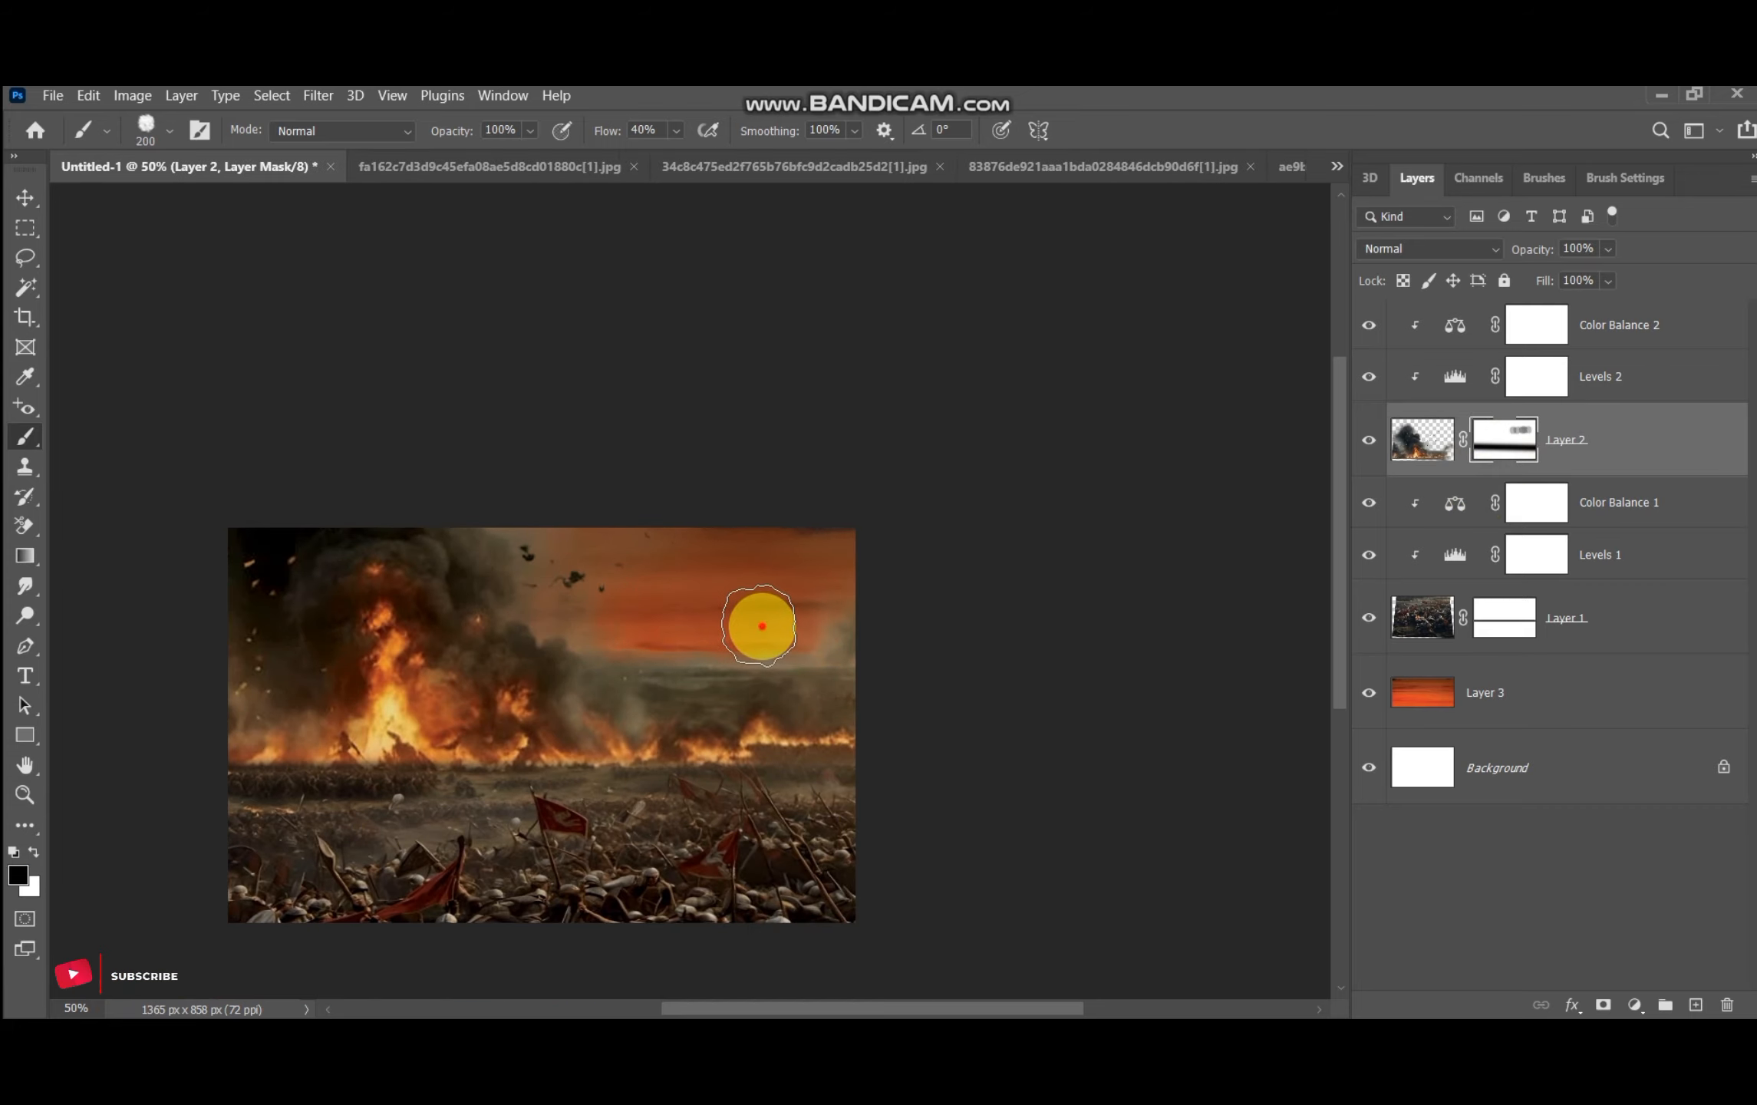
key(ctrl+KP_Subtract)
key(ctrl+KP_Subtract)
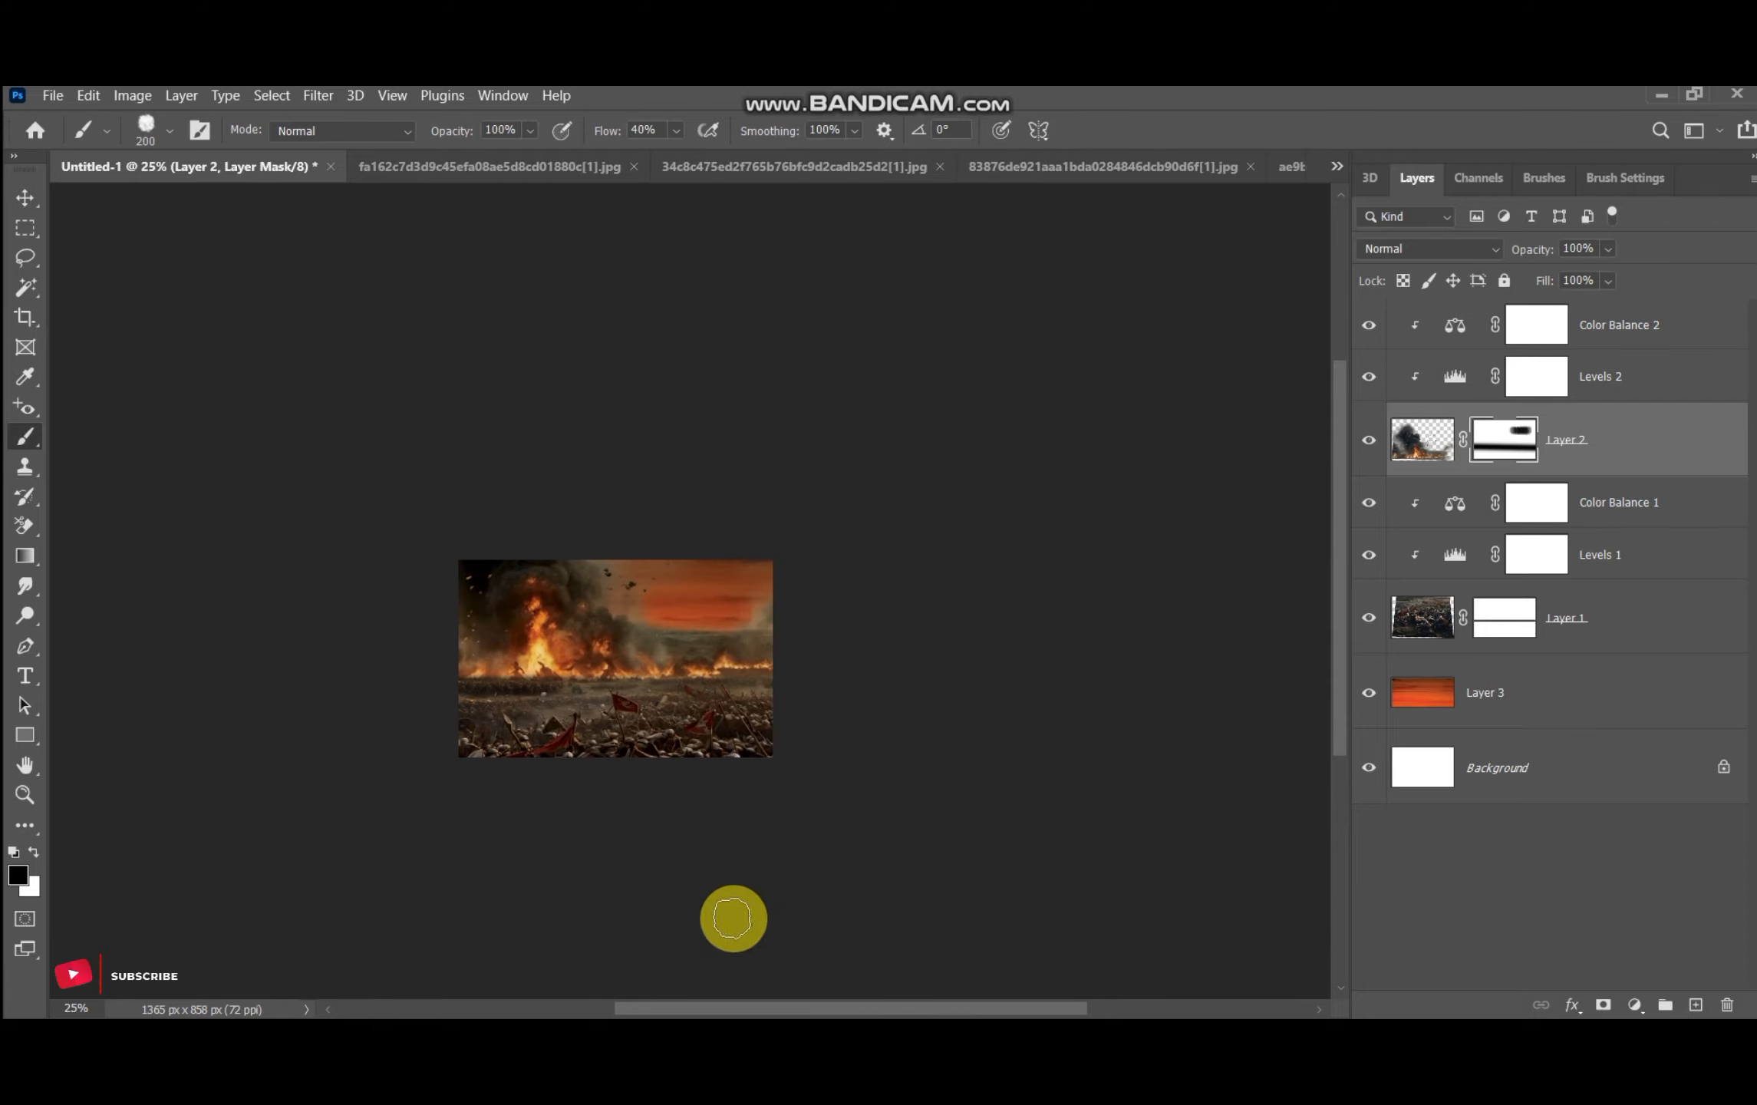
Bring the multi-headed figure into the battlefield composite and move its layer to the top of the stack
click(613, 169)
key(ctrl+KP_Add)
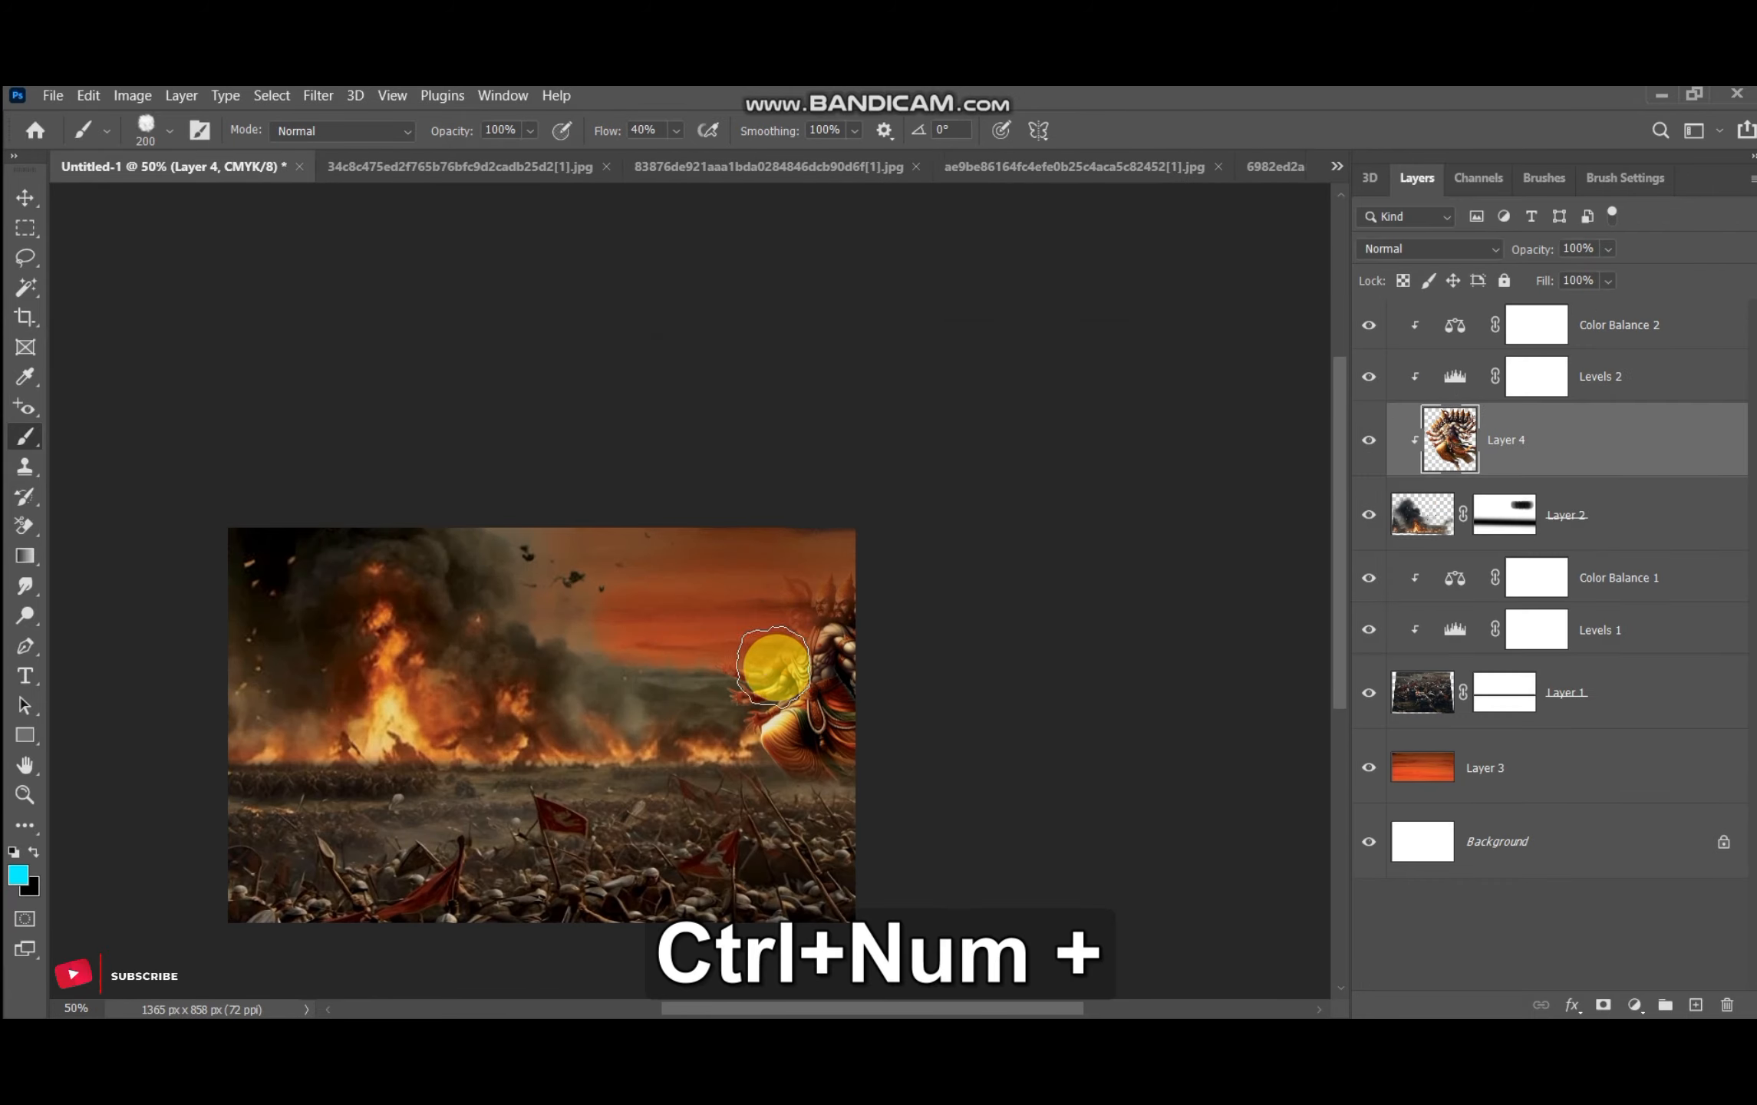
key(ctrl+shift+bracketright)
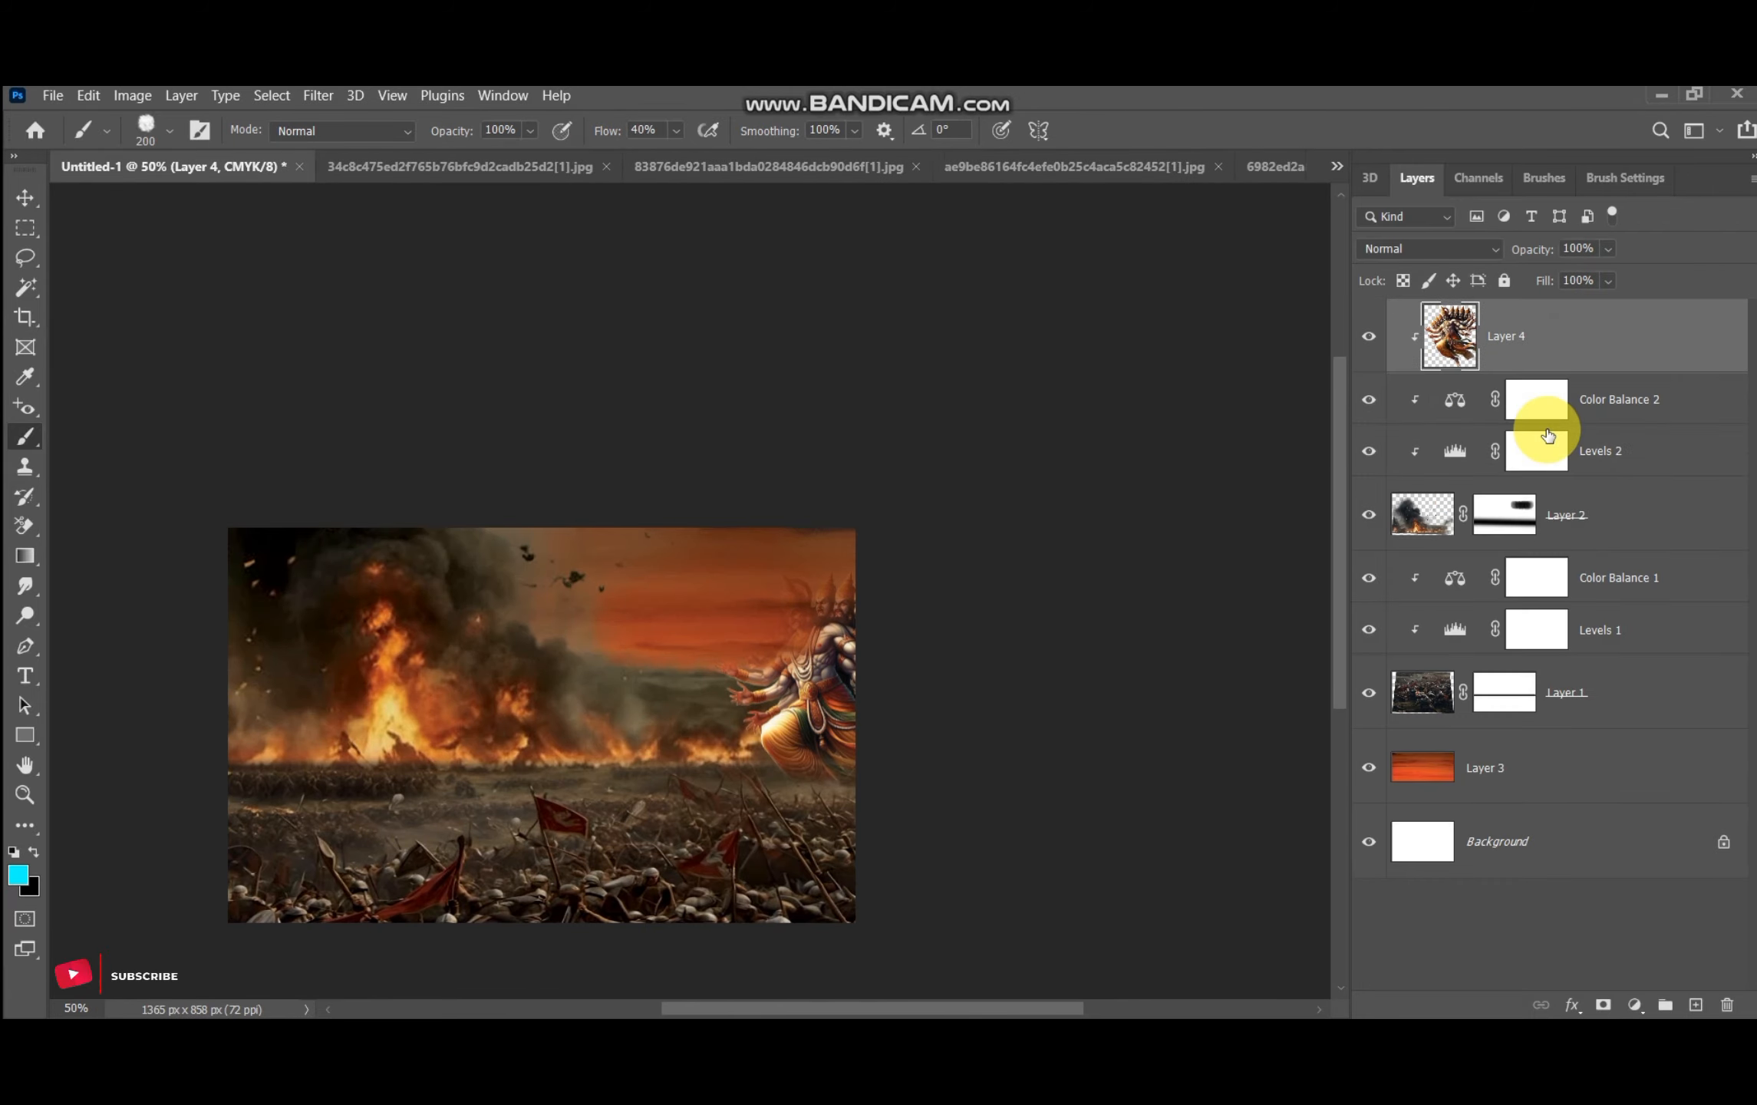
Enlarge the multi-headed figure on Layer 4 and place it against the canvas's upper right edge
key(ctrl+t)
drag(844, 676, 799, 627)
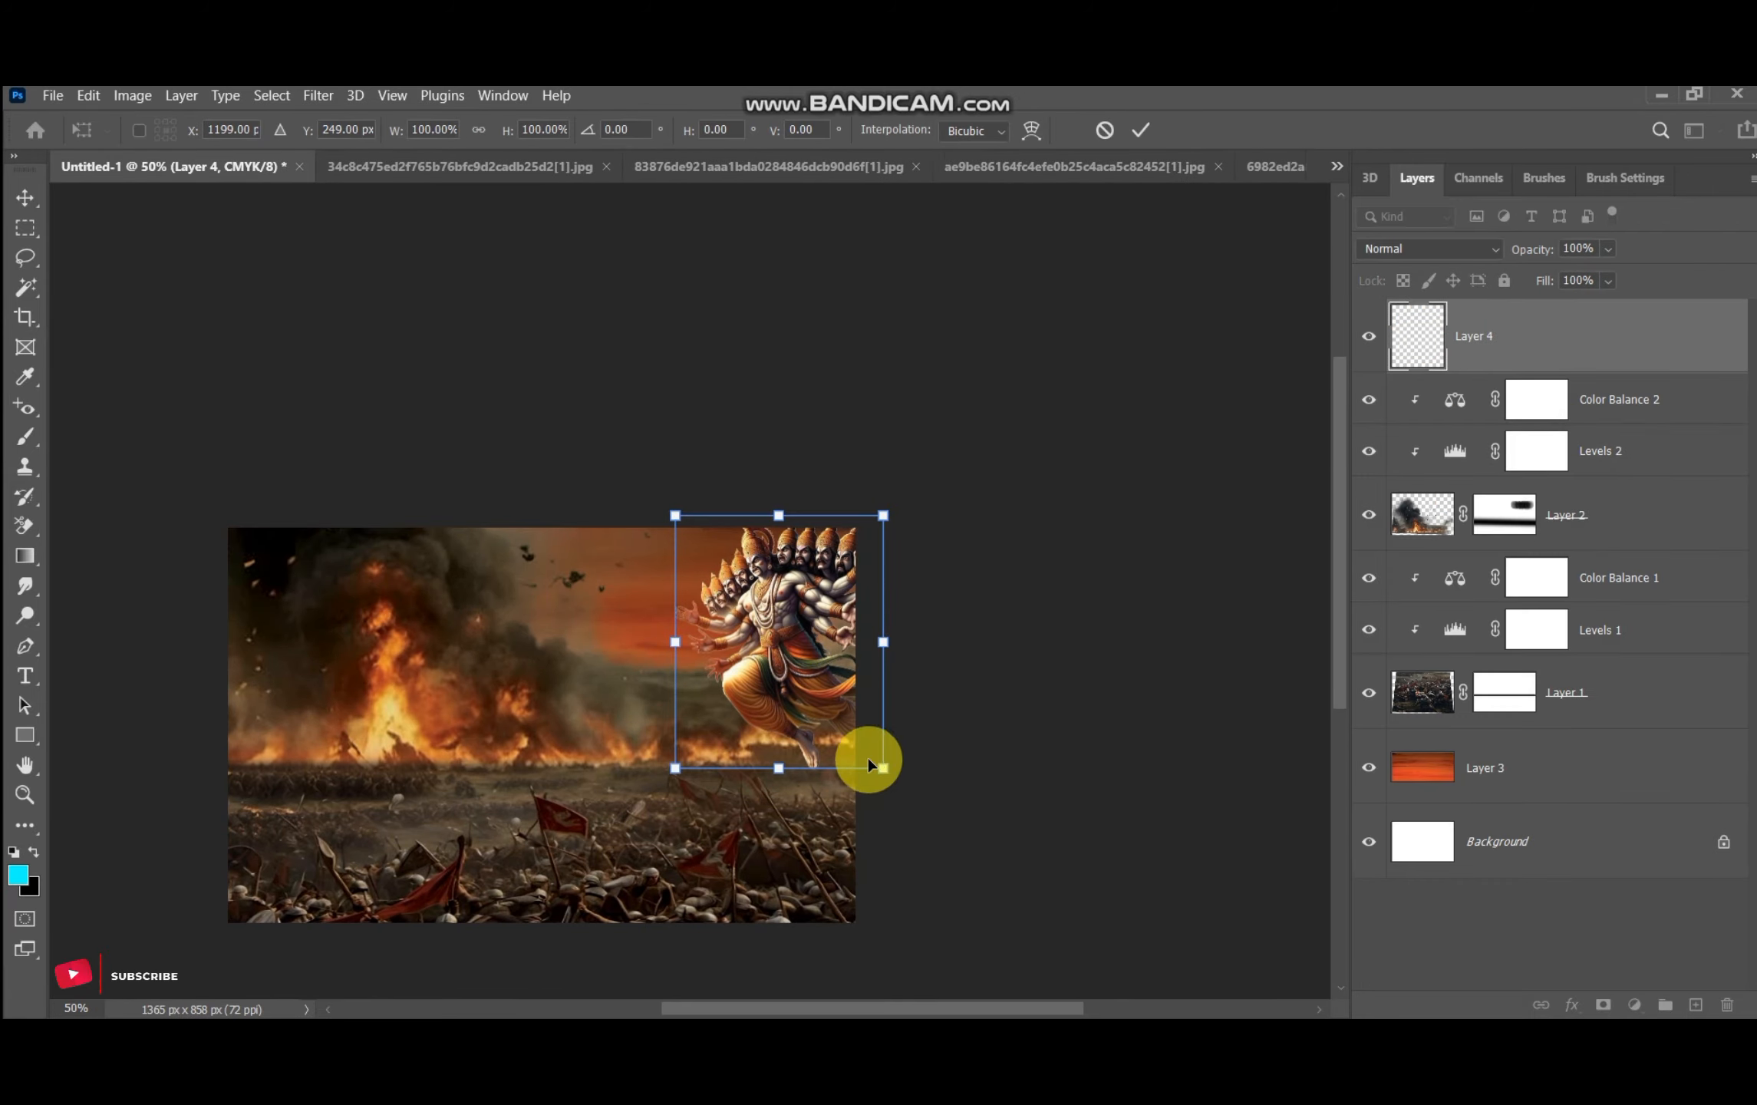
drag(881, 767, 907, 800)
drag(815, 666, 786, 662)
drag(881, 798, 913, 833)
drag(840, 729, 827, 707)
drag(903, 815, 870, 780)
drag(764, 627, 798, 647)
key(Return)
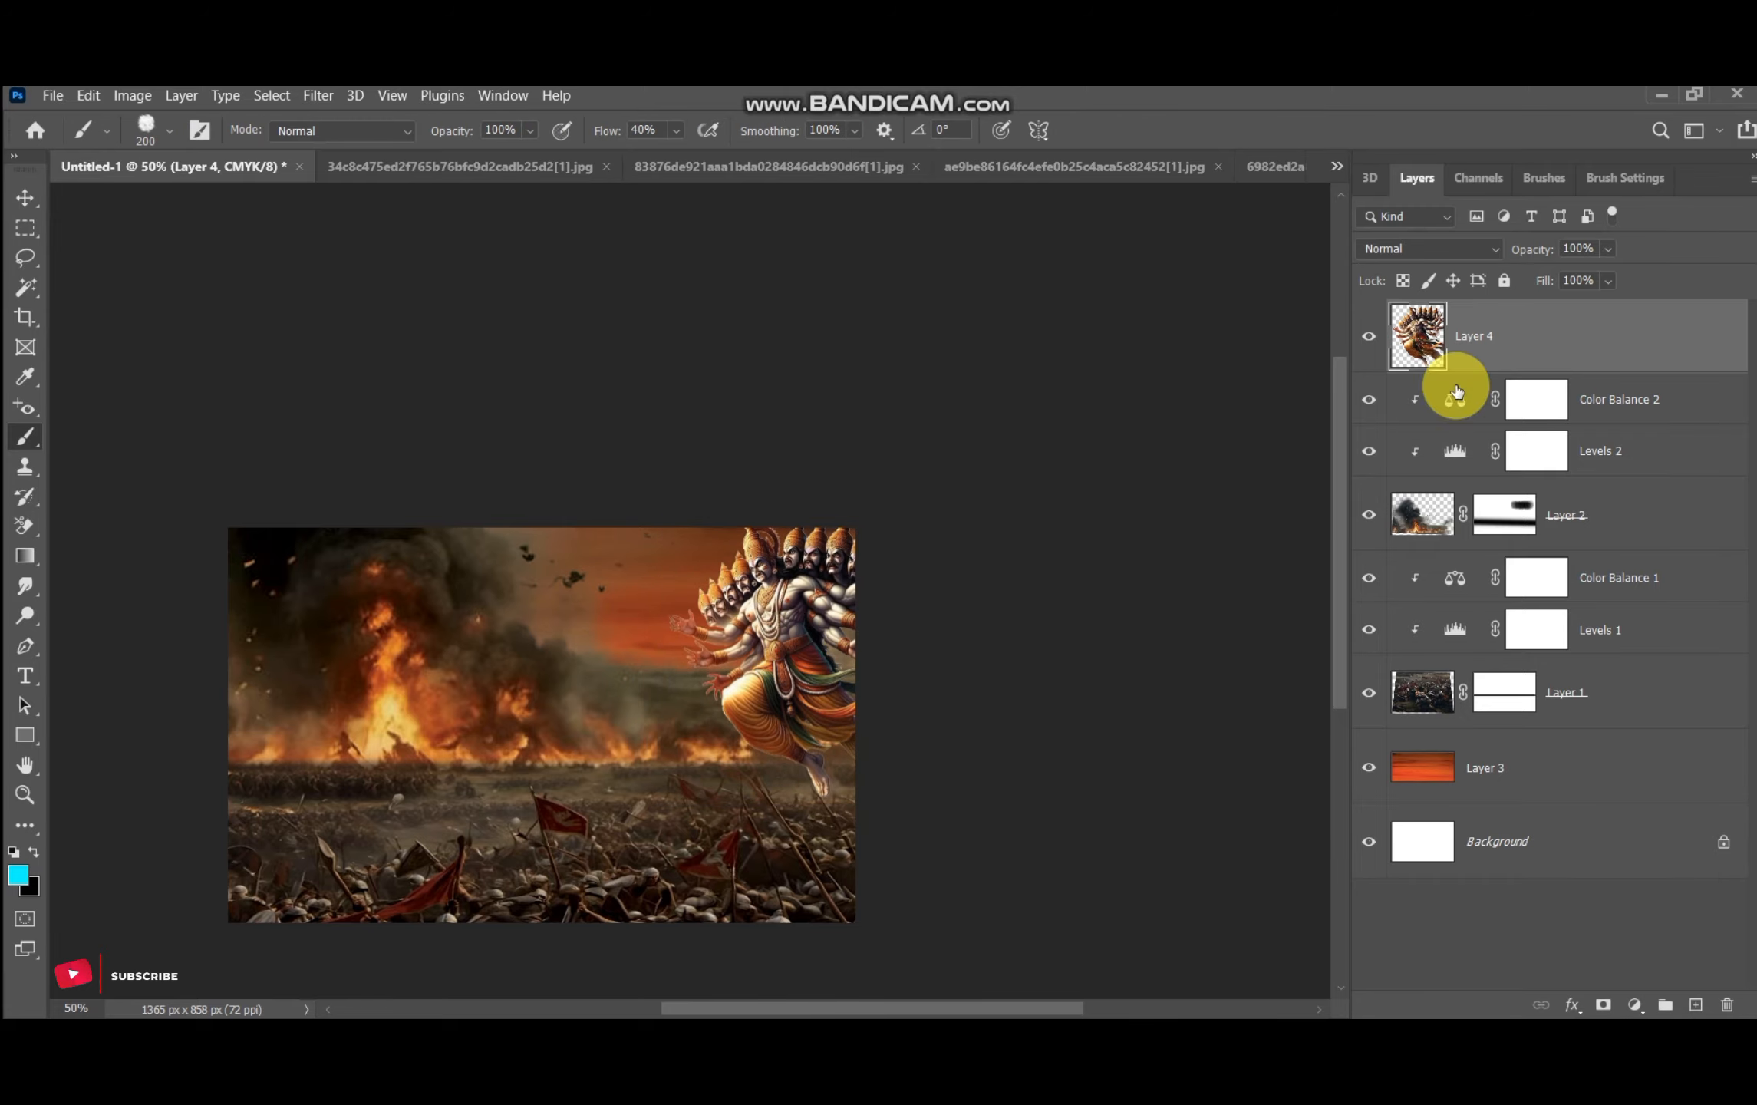
Add a layer mask to Layer 4 and paint black over the figure's foot area to blend it into the background
click(1603, 1005)
key(ctrl+KP_Add)
key(ctrl+KP_Add)
click(823, 785)
key(ctrl+KP_Subtract)
drag(752, 778, 872, 957)
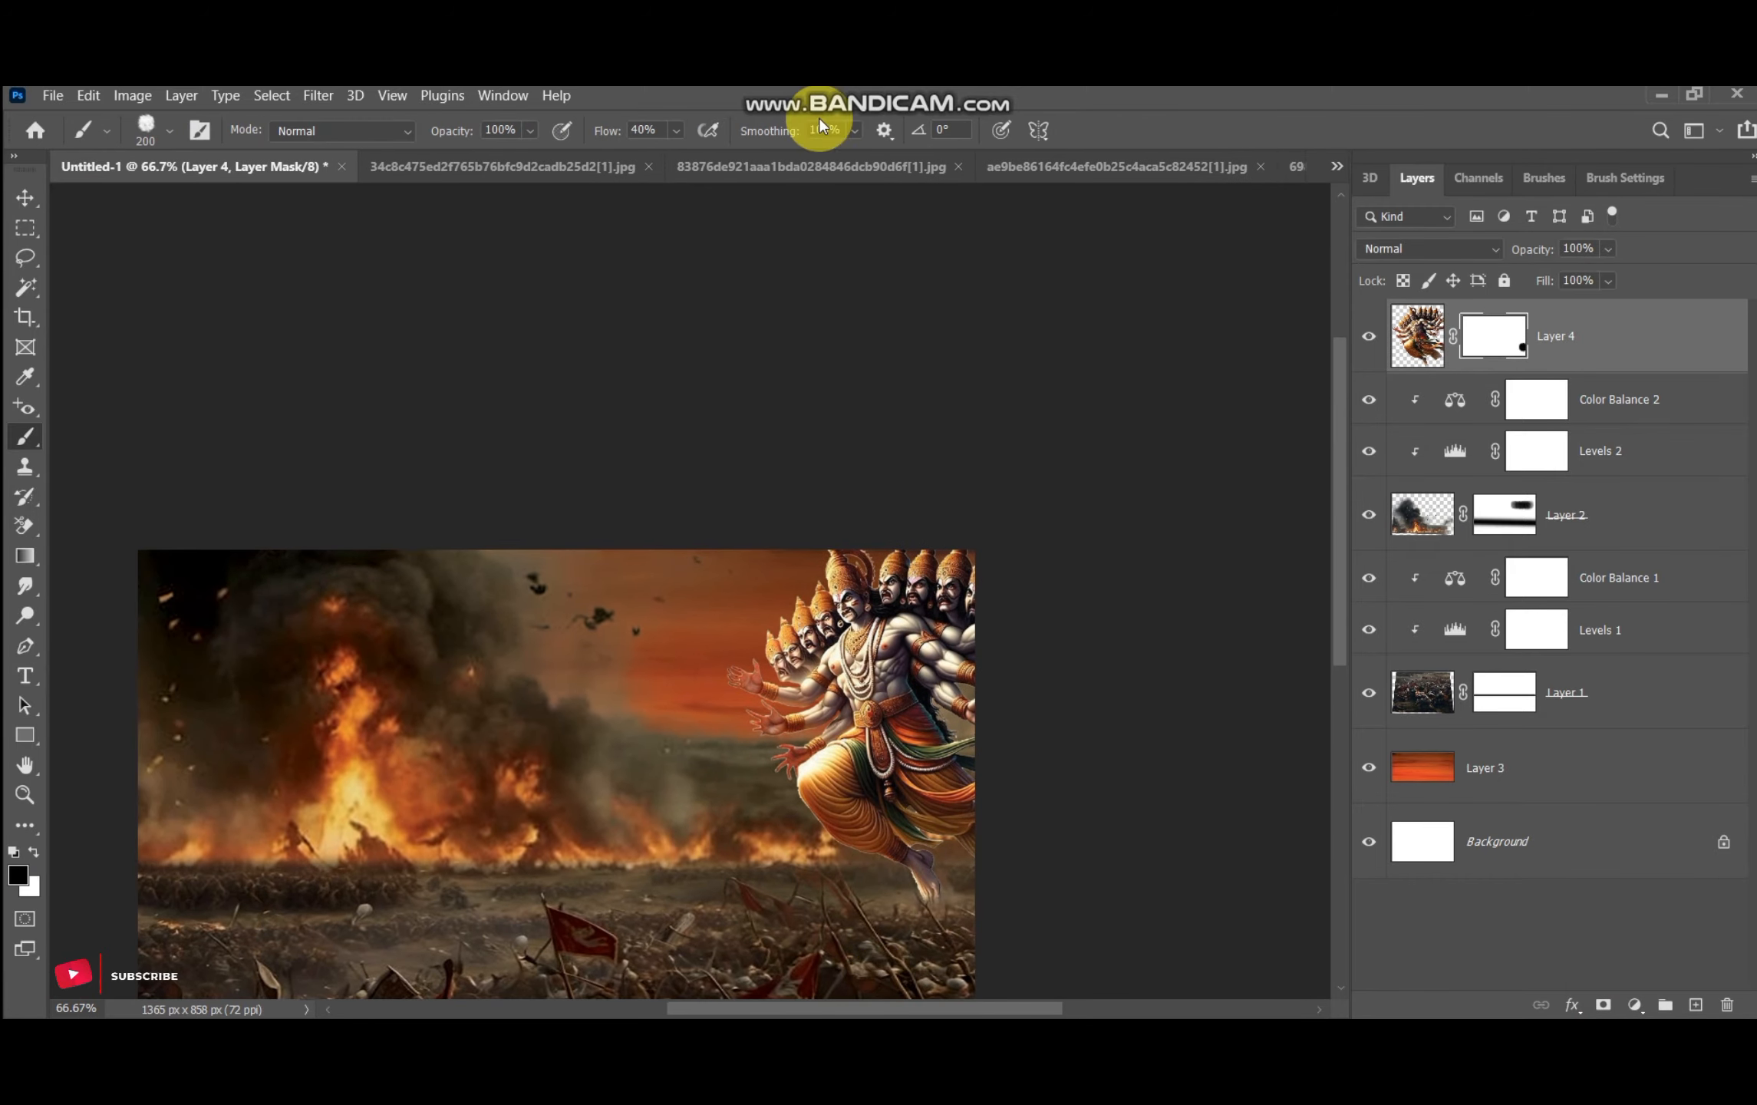
Close the source image 34c8c475ed2f765b76bfc9d2cadb25d2[1].jpg
click(606, 167)
click(696, 167)
click(930, 485)
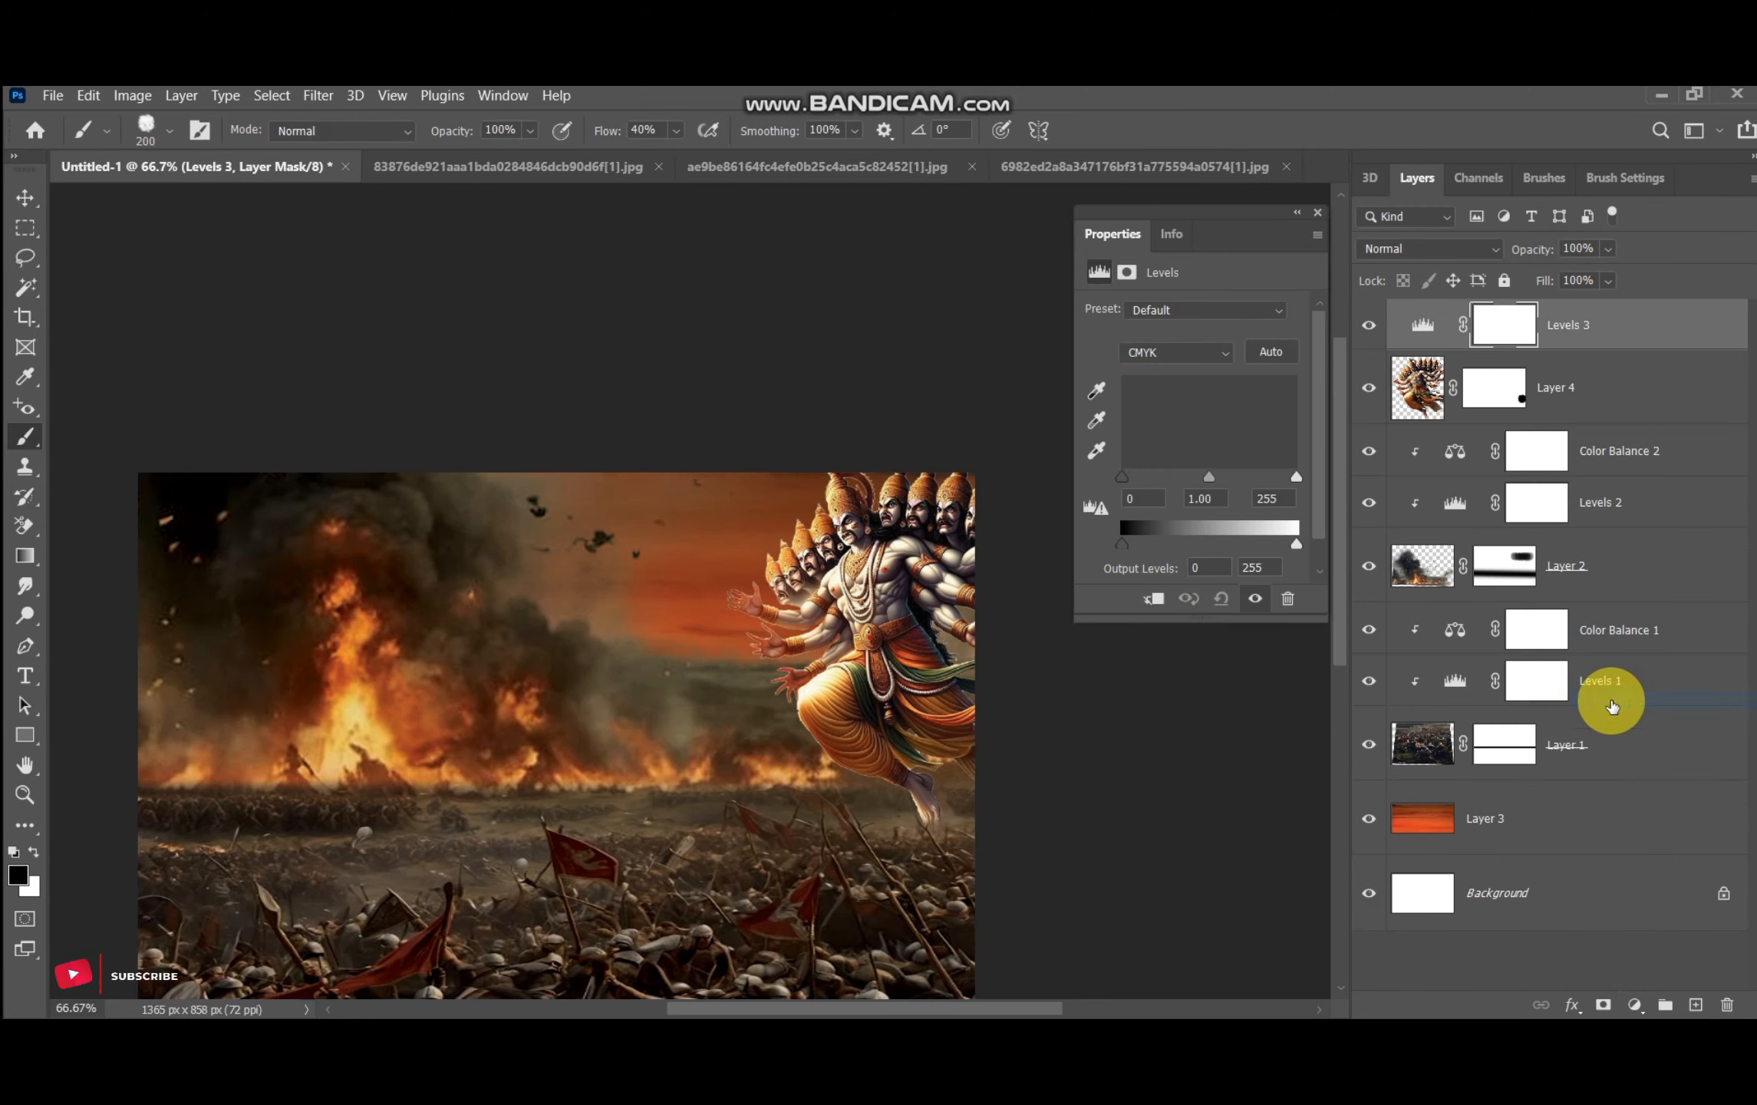
Clip a Levels adjustment to Layer 4 with midtones 0.67 and white output about 190, plus a Color Balance shifted toward red
drag(1211, 476, 1240, 486)
drag(1296, 543, 1247, 553)
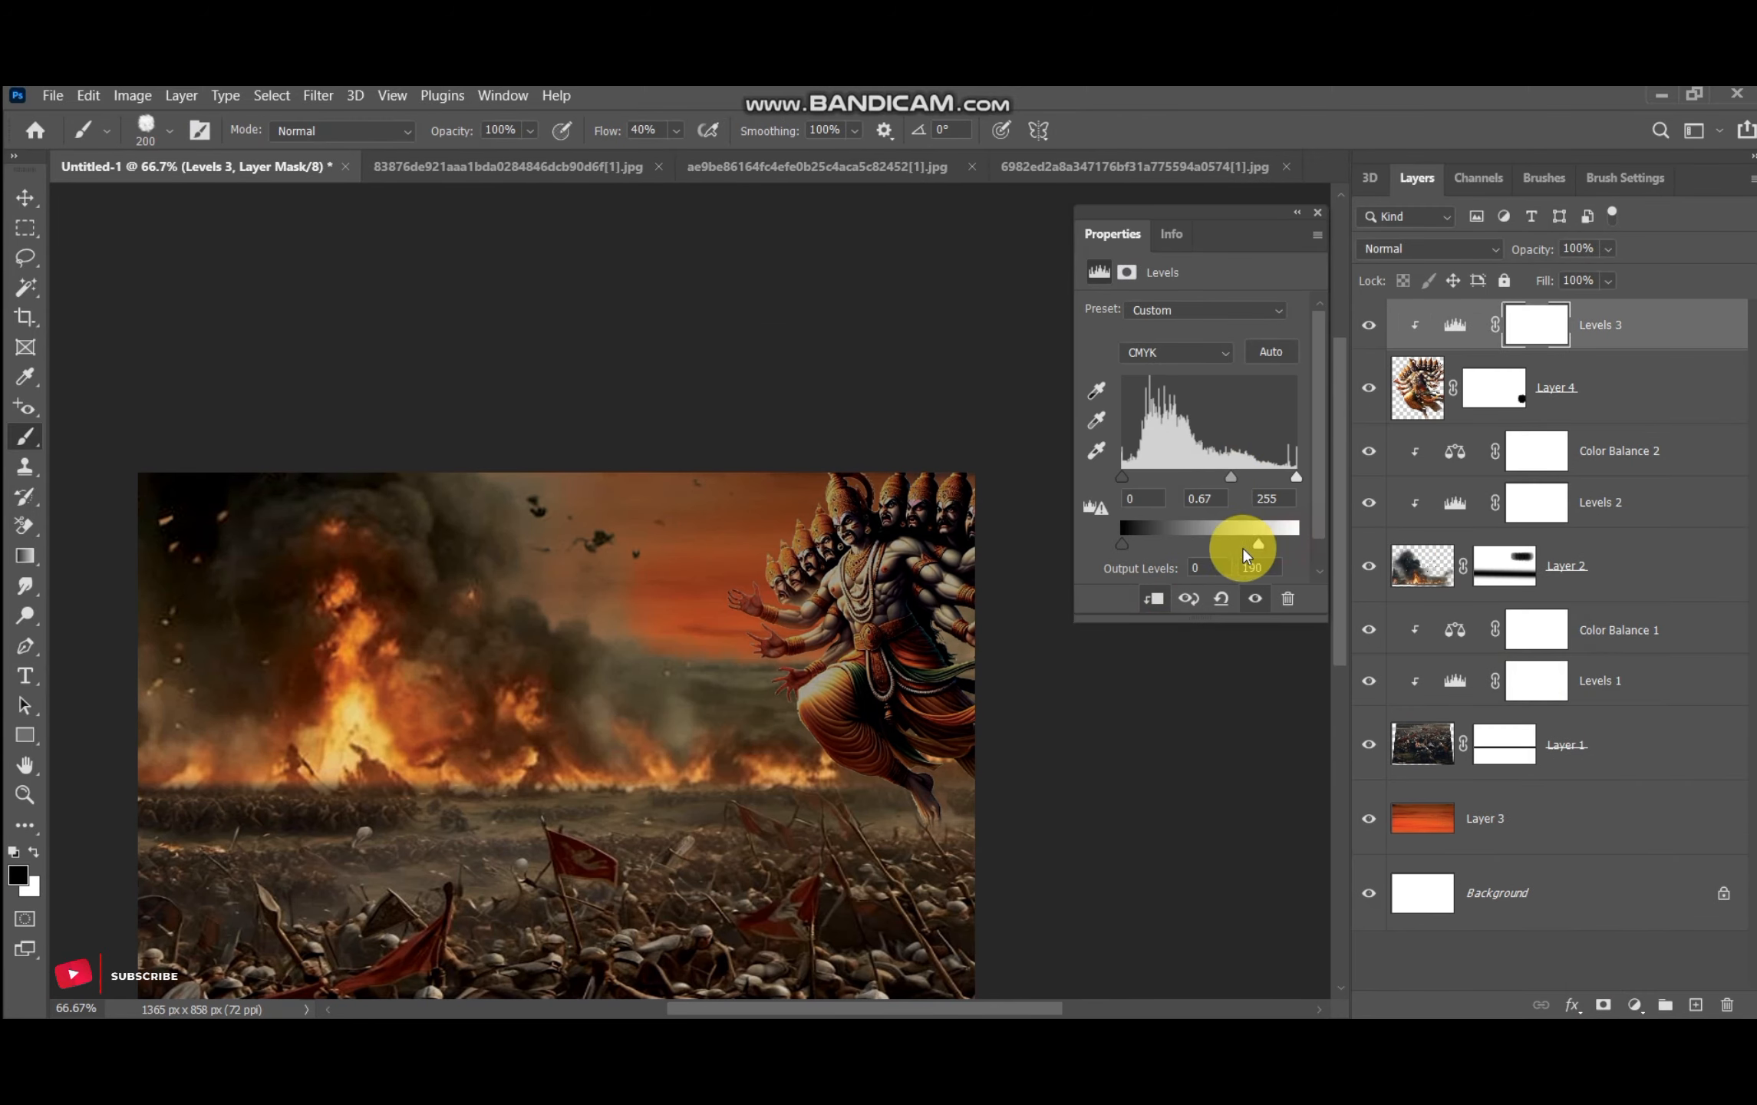
click(1634, 1006)
click(1650, 818)
drag(1162, 355, 1181, 353)
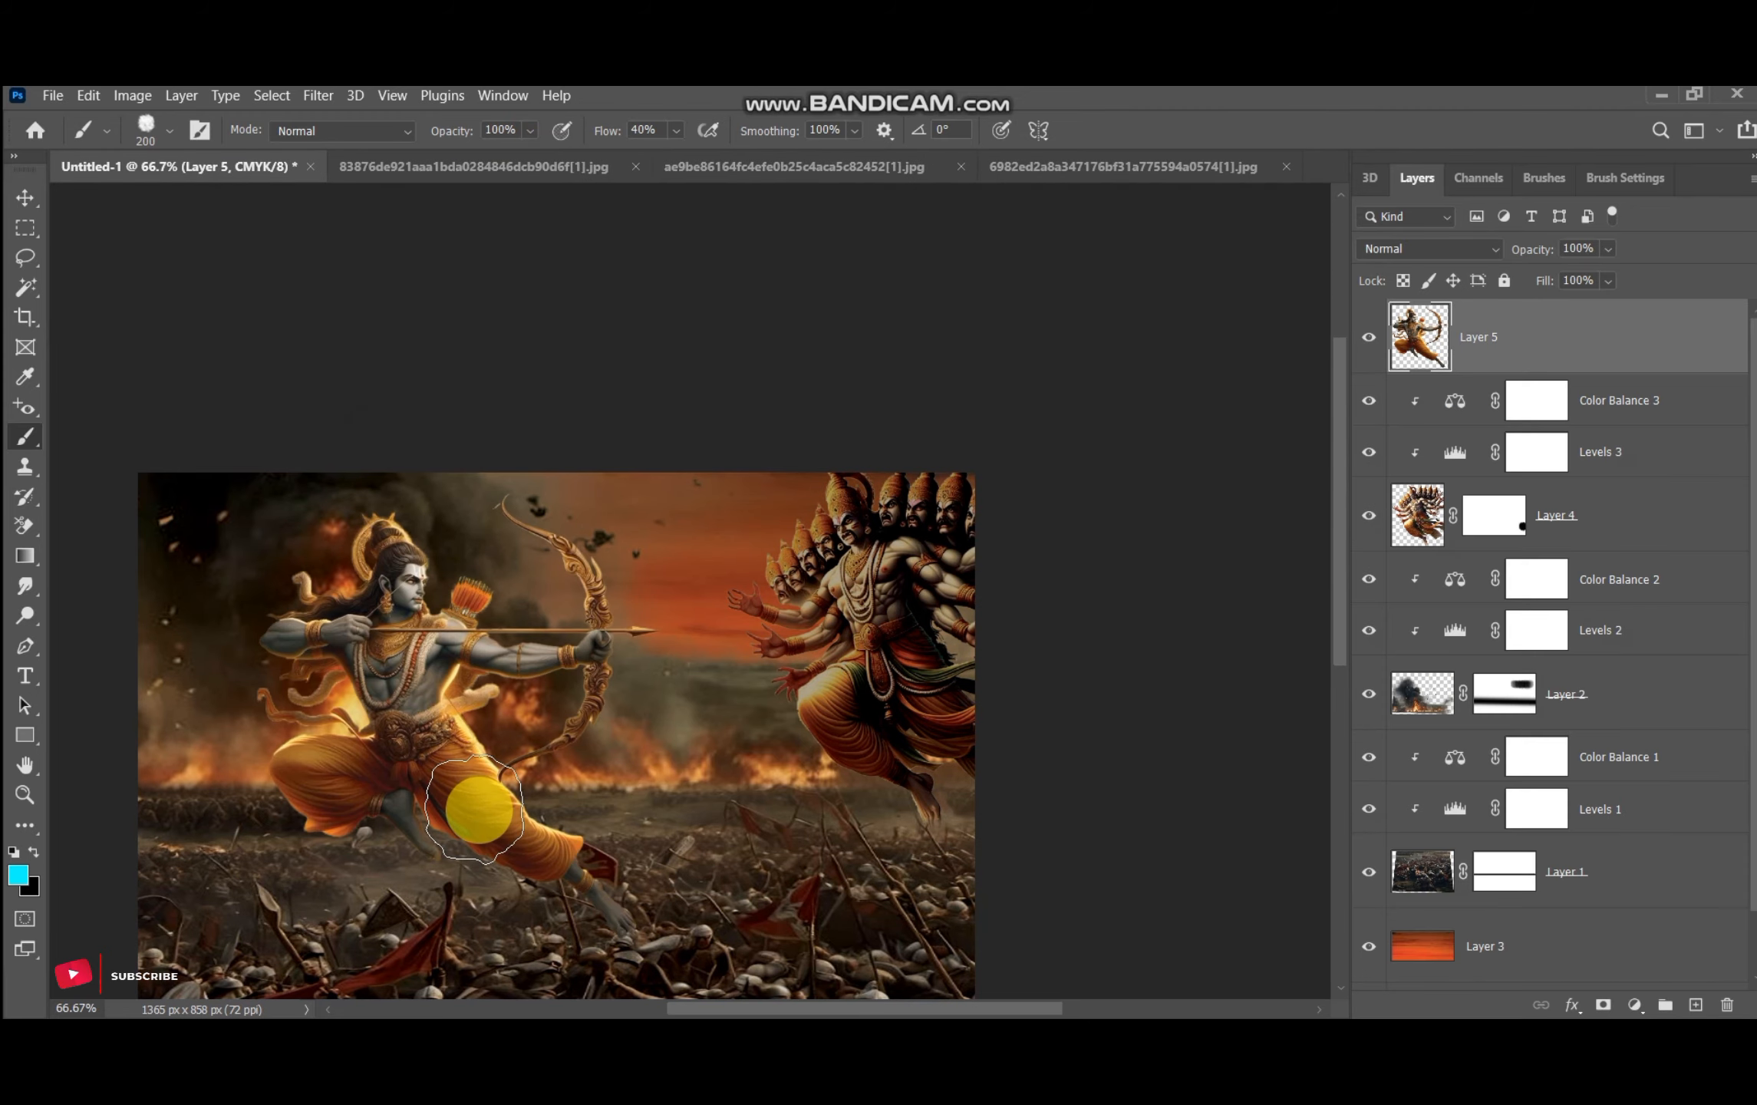
Scale down the archer on Layer 5 and place him in front of the large fire
key(ctrl+t)
drag(639, 498, 491, 678)
drag(378, 809, 431, 688)
drag(540, 558, 485, 617)
drag(392, 754, 412, 699)
drag(504, 561, 493, 573)
drag(386, 699, 398, 695)
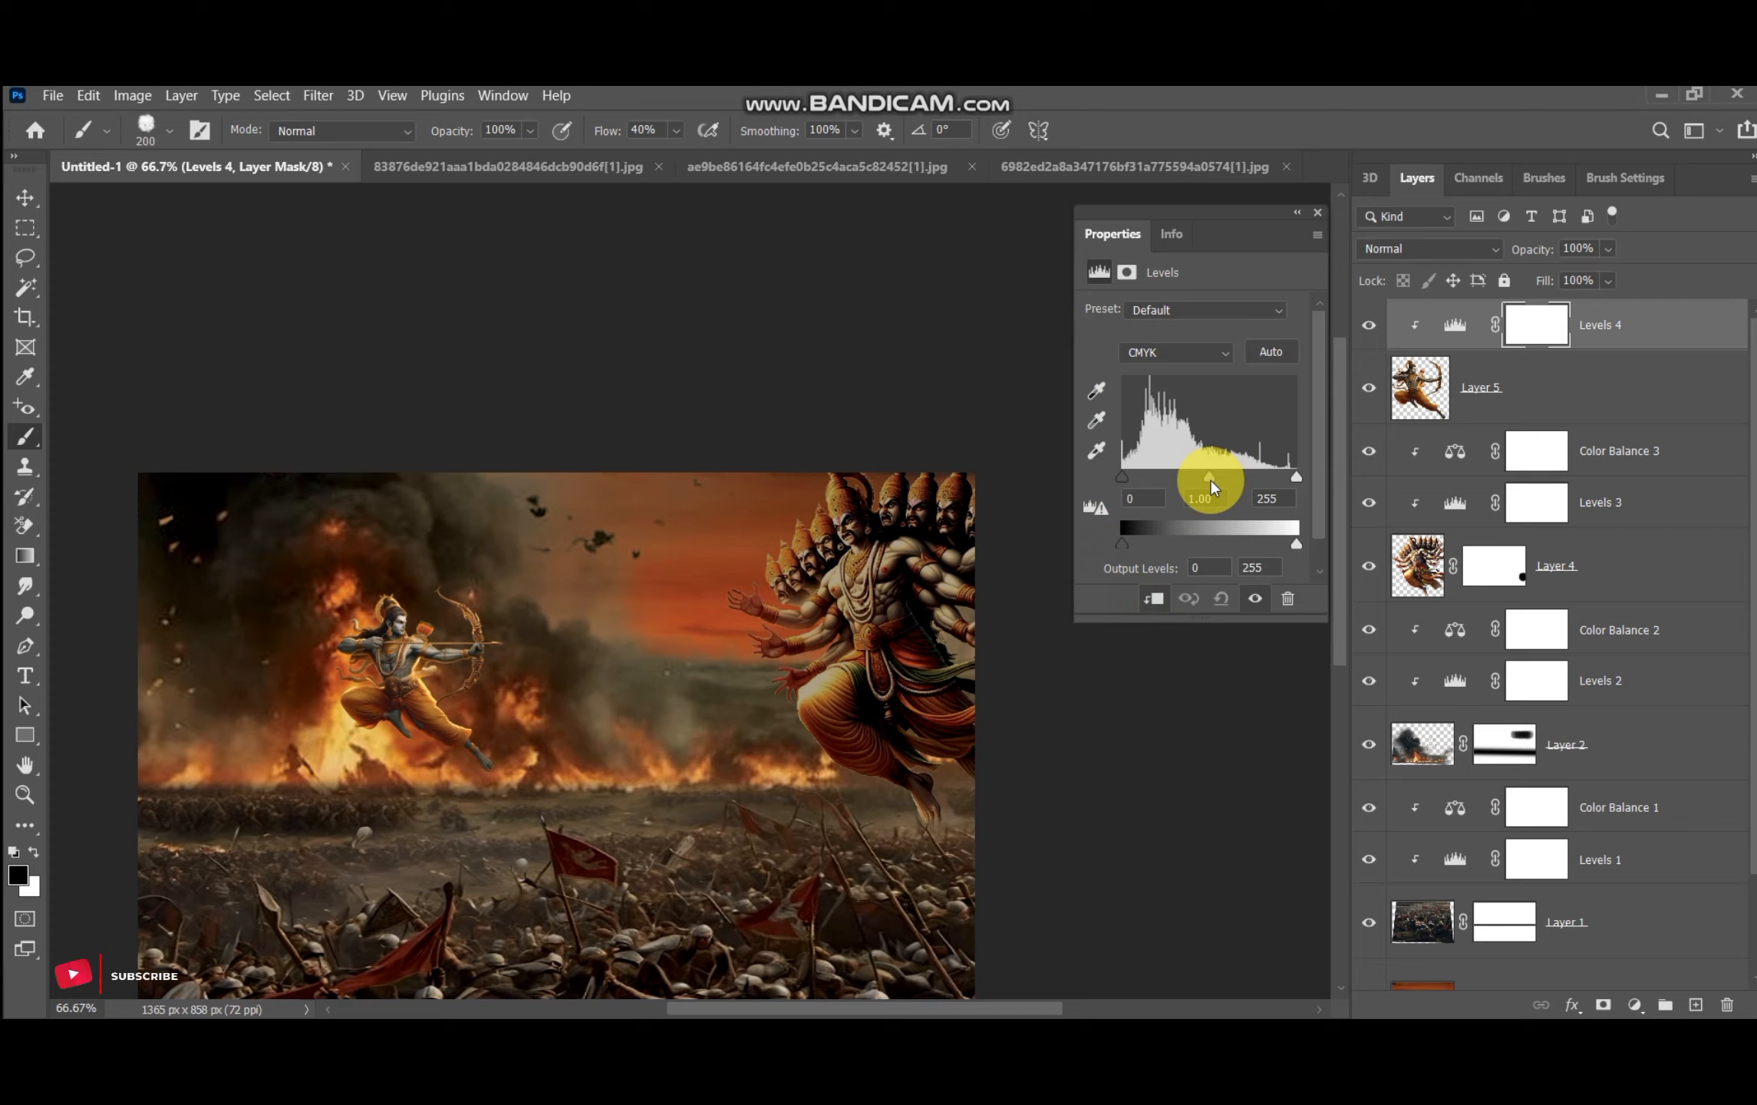
Clip Levels to the archer with midtones about 0.61 and a lower white output, plus Color Balance at Cyan-Red +29 and Yellow-Blue -24
drag(1210, 477, 1236, 478)
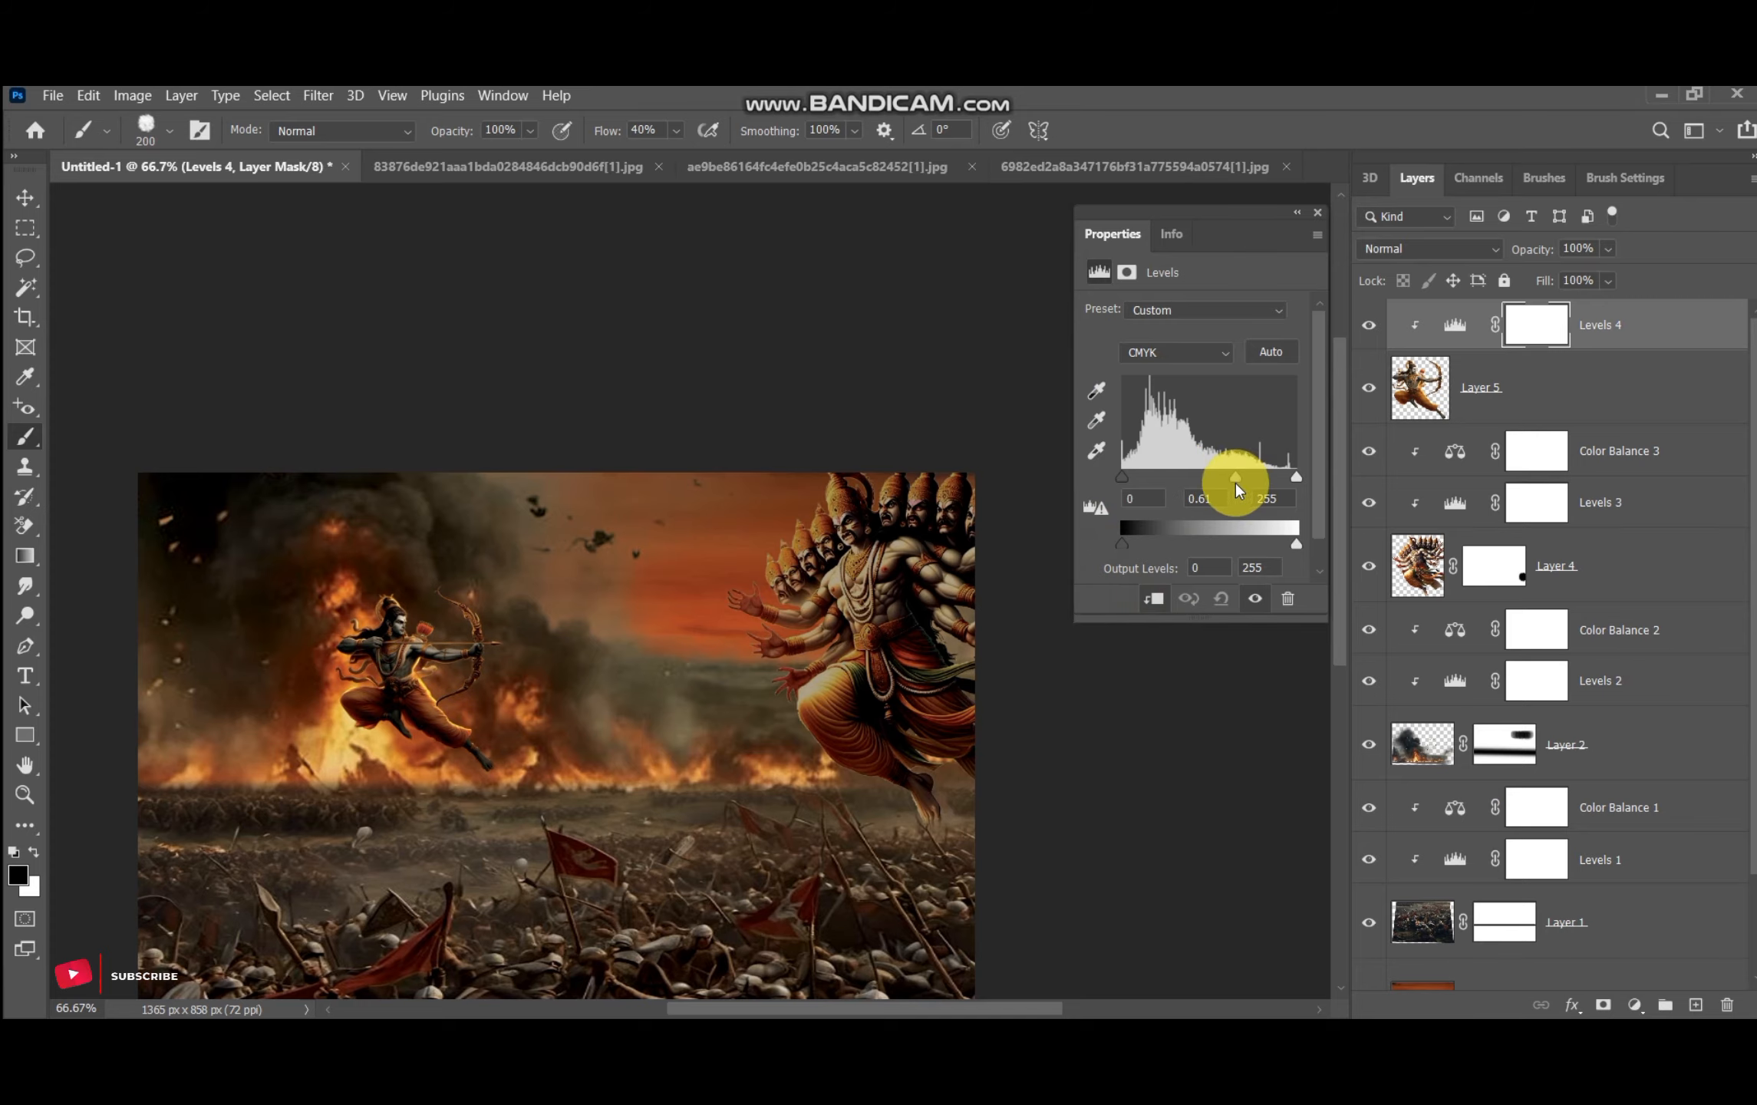
drag(1297, 543, 1278, 543)
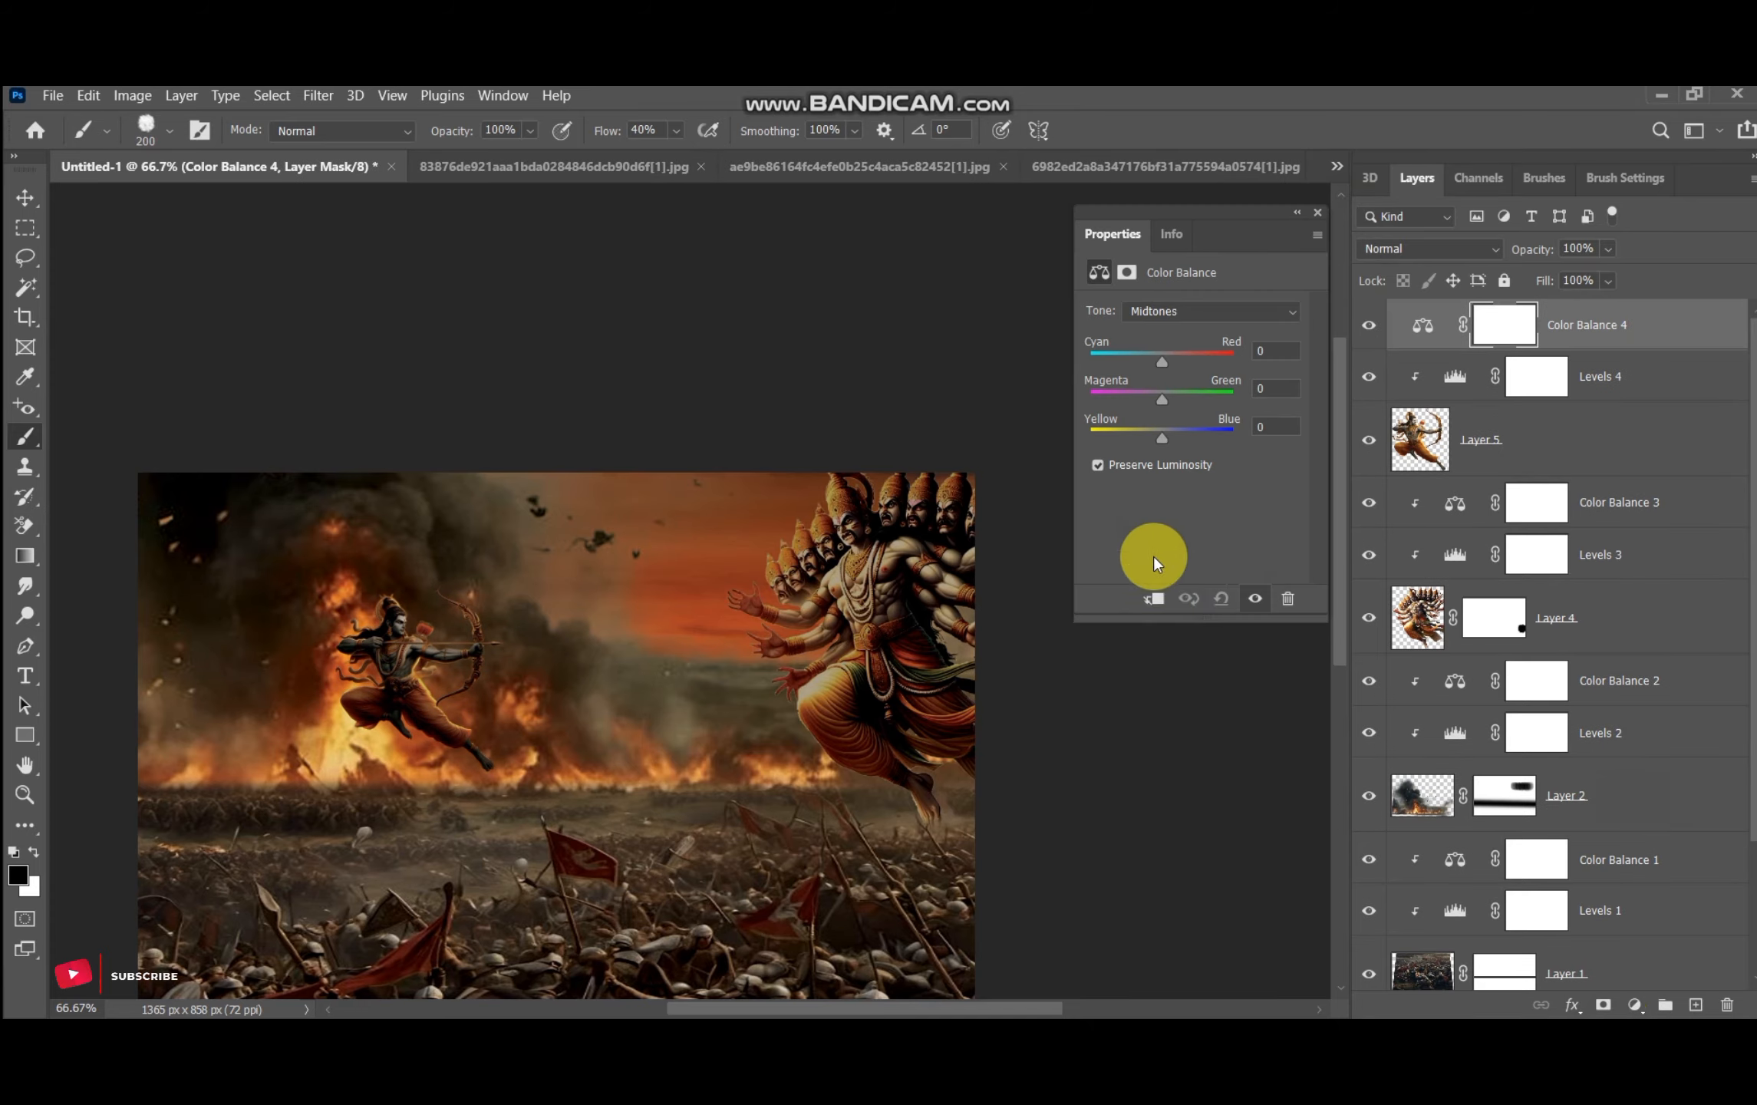
drag(1162, 353, 1184, 354)
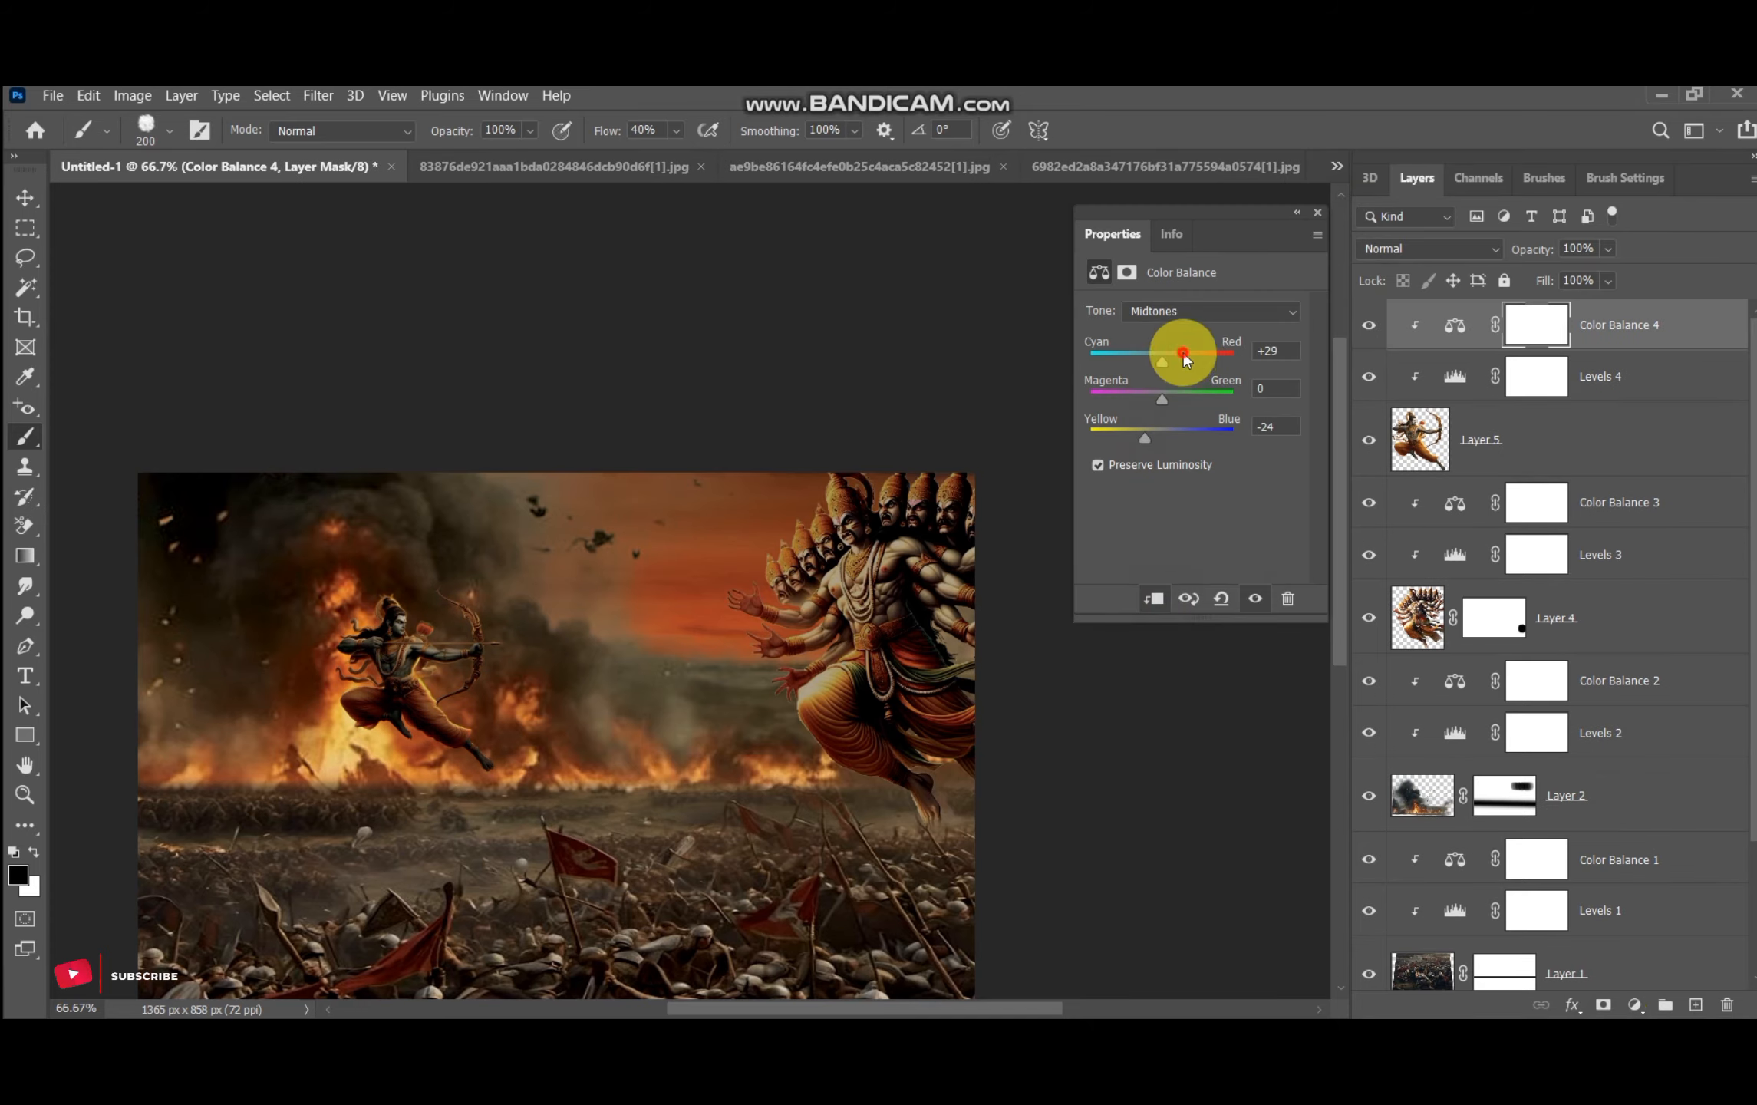
click(1318, 212)
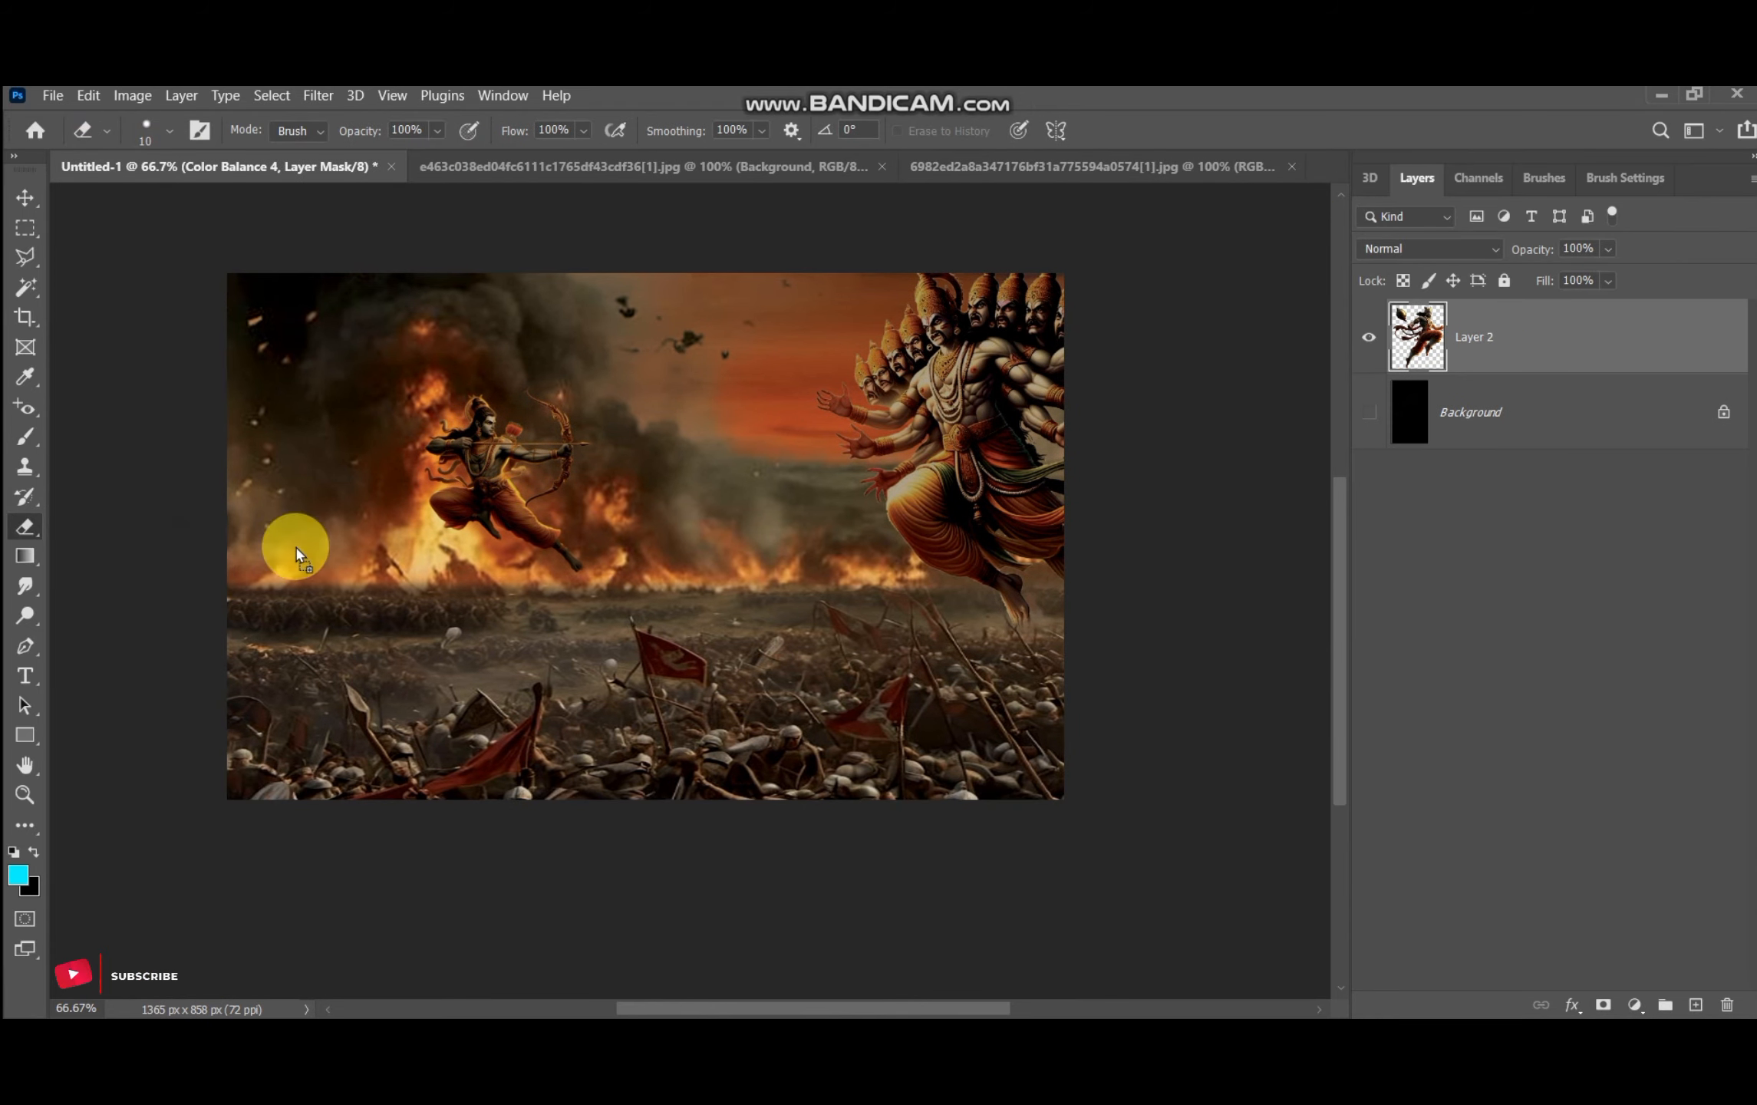
Move the monkey-faced warrior's Layer 6 below Layer 5, scale it to 144.86% and place it at the canvas's left edge
drag(1527, 330, 1524, 536)
key(ctrl+t)
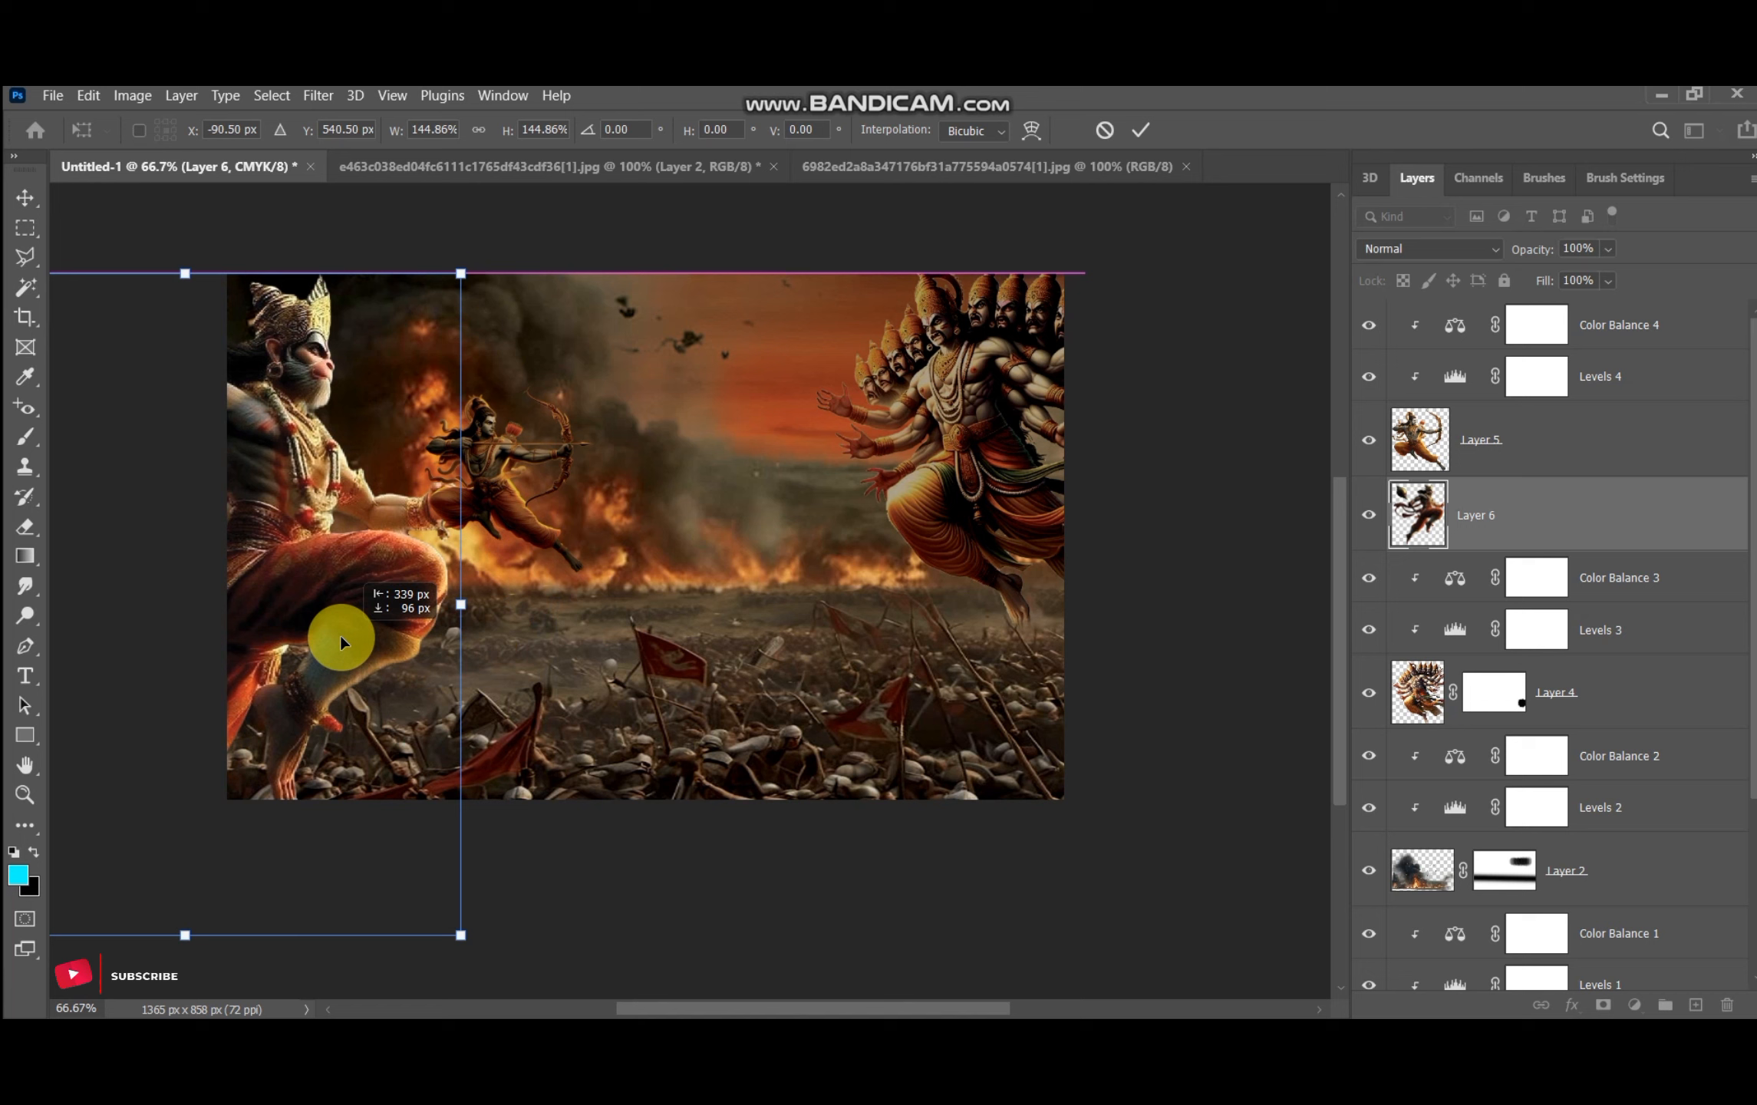
mouse_move(341, 639)
mouse_down()
mouse_move(333, 577)
mouse_move(336, 618)
mouse_up()
key(Return)
key(e)
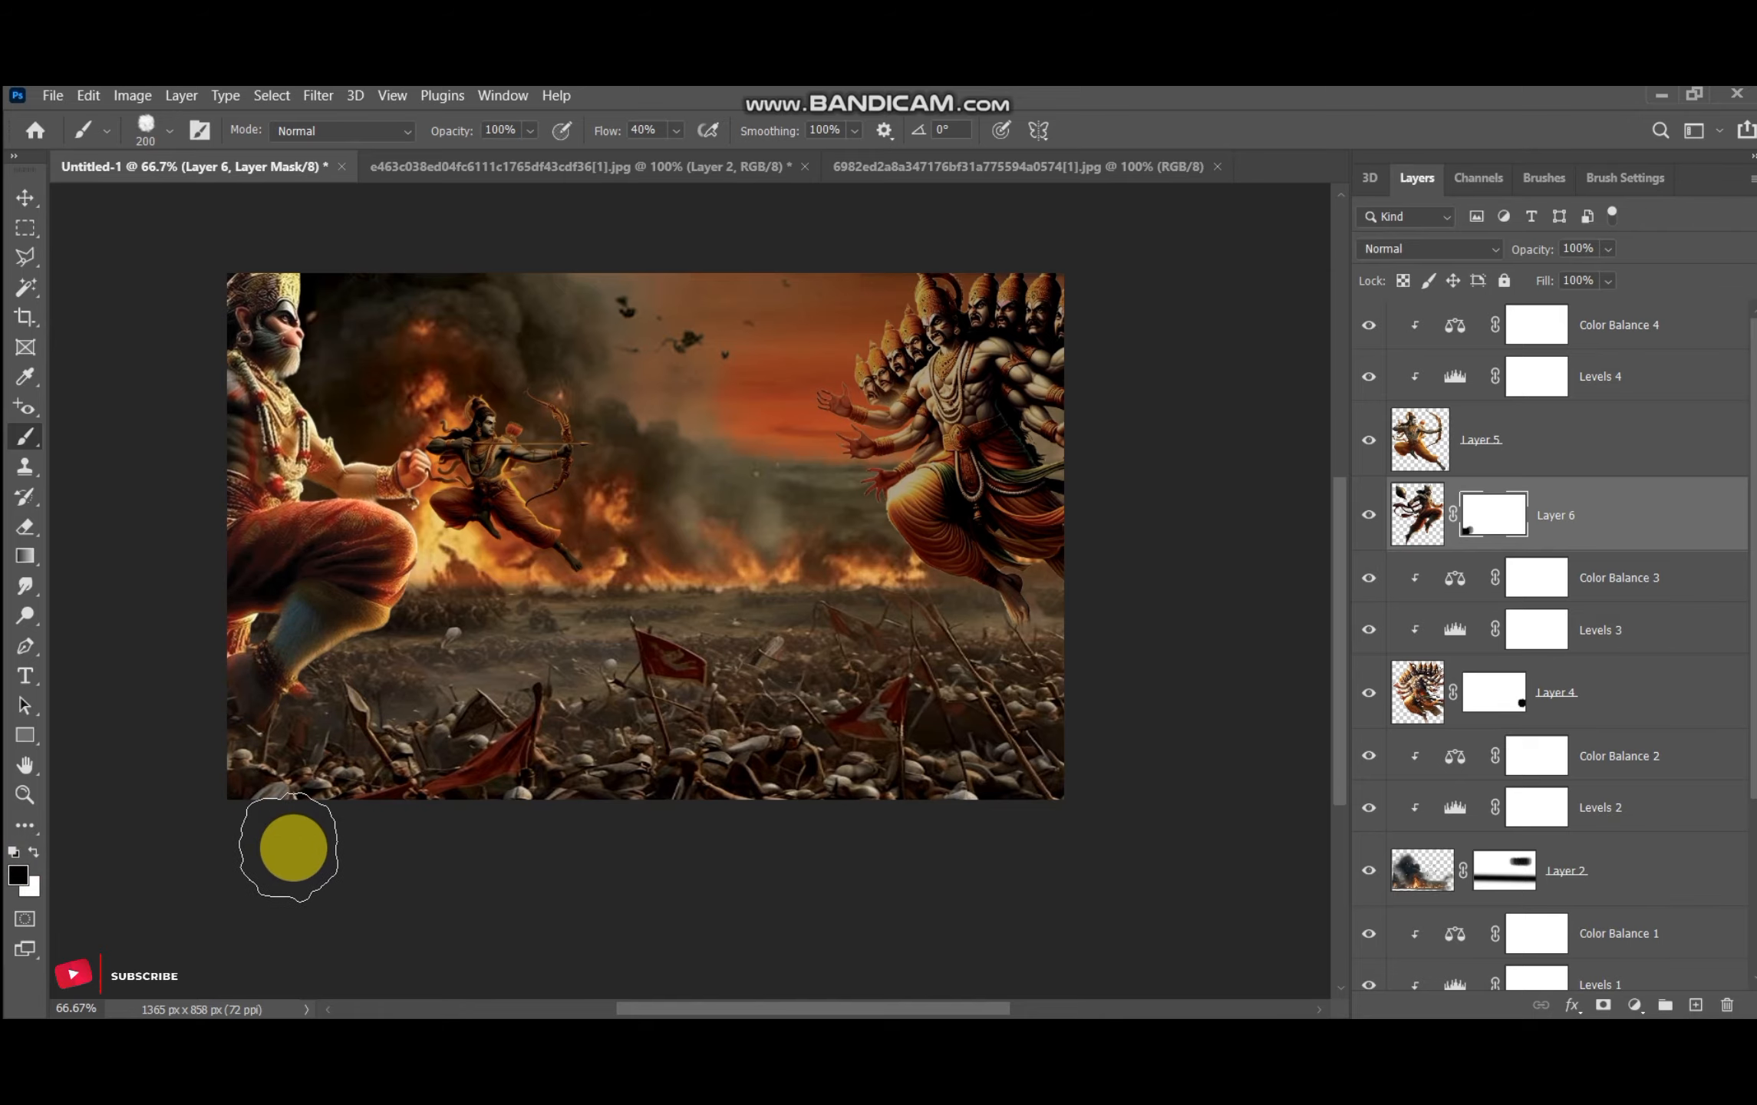
Reduce the monkey-faced warrior on Layer 6 and reposition it partly beyond the canvas's left edge
click(1418, 515)
key(ctrl+t)
drag(431, 243, 374, 312)
drag(237, 535, 288, 498)
drag(426, 568, 340, 591)
mouse_move(277, 555)
mouse_down()
mouse_move(348, 559)
mouse_move(315, 562)
mouse_up()
key(Return)
key(ctrl+plus)
key(ctrl+plus)
key(ctrl+minus)
key(ctrl+minus)
key(ctrl+minus)
key(ctrl+minus)
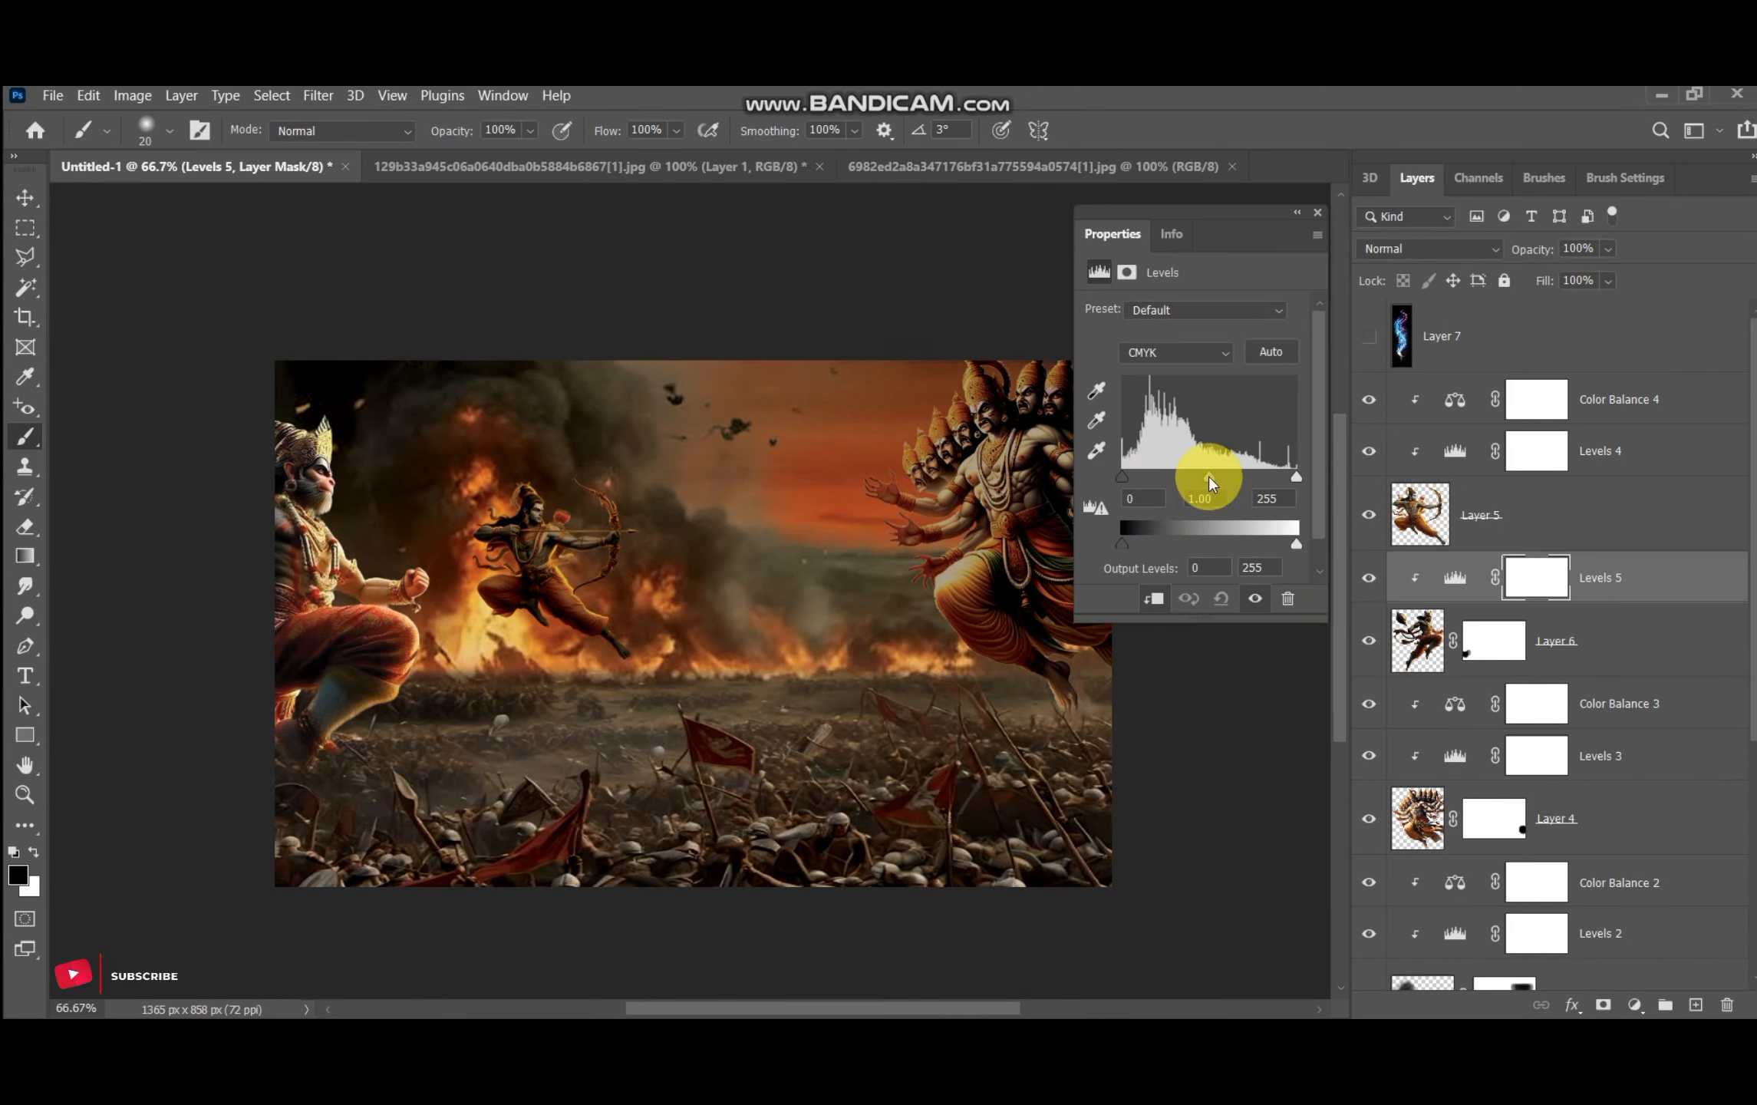
Set Layer 6's clipped Levels to midtones 0.91 and white output 248, and add Brightness/Contrast with Brightness 68 and Contrast -50
drag(1297, 543, 1292, 543)
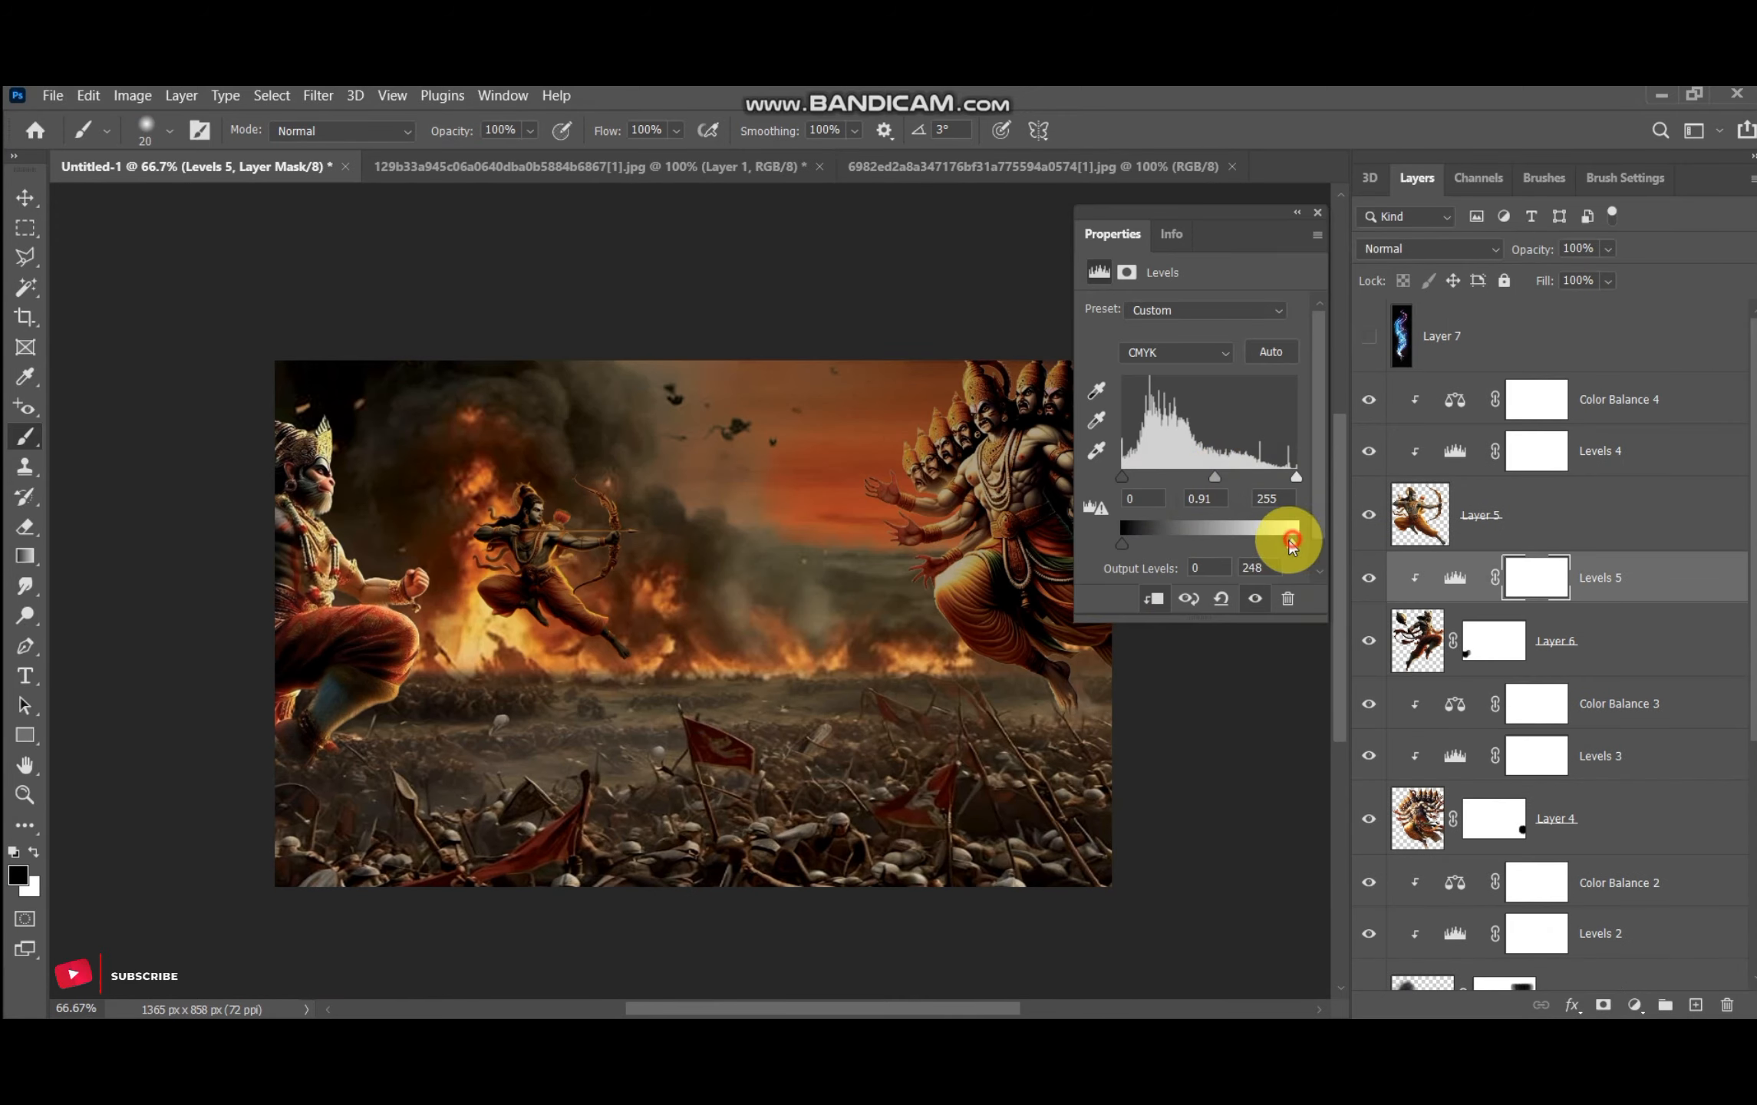
click(1634, 1005)
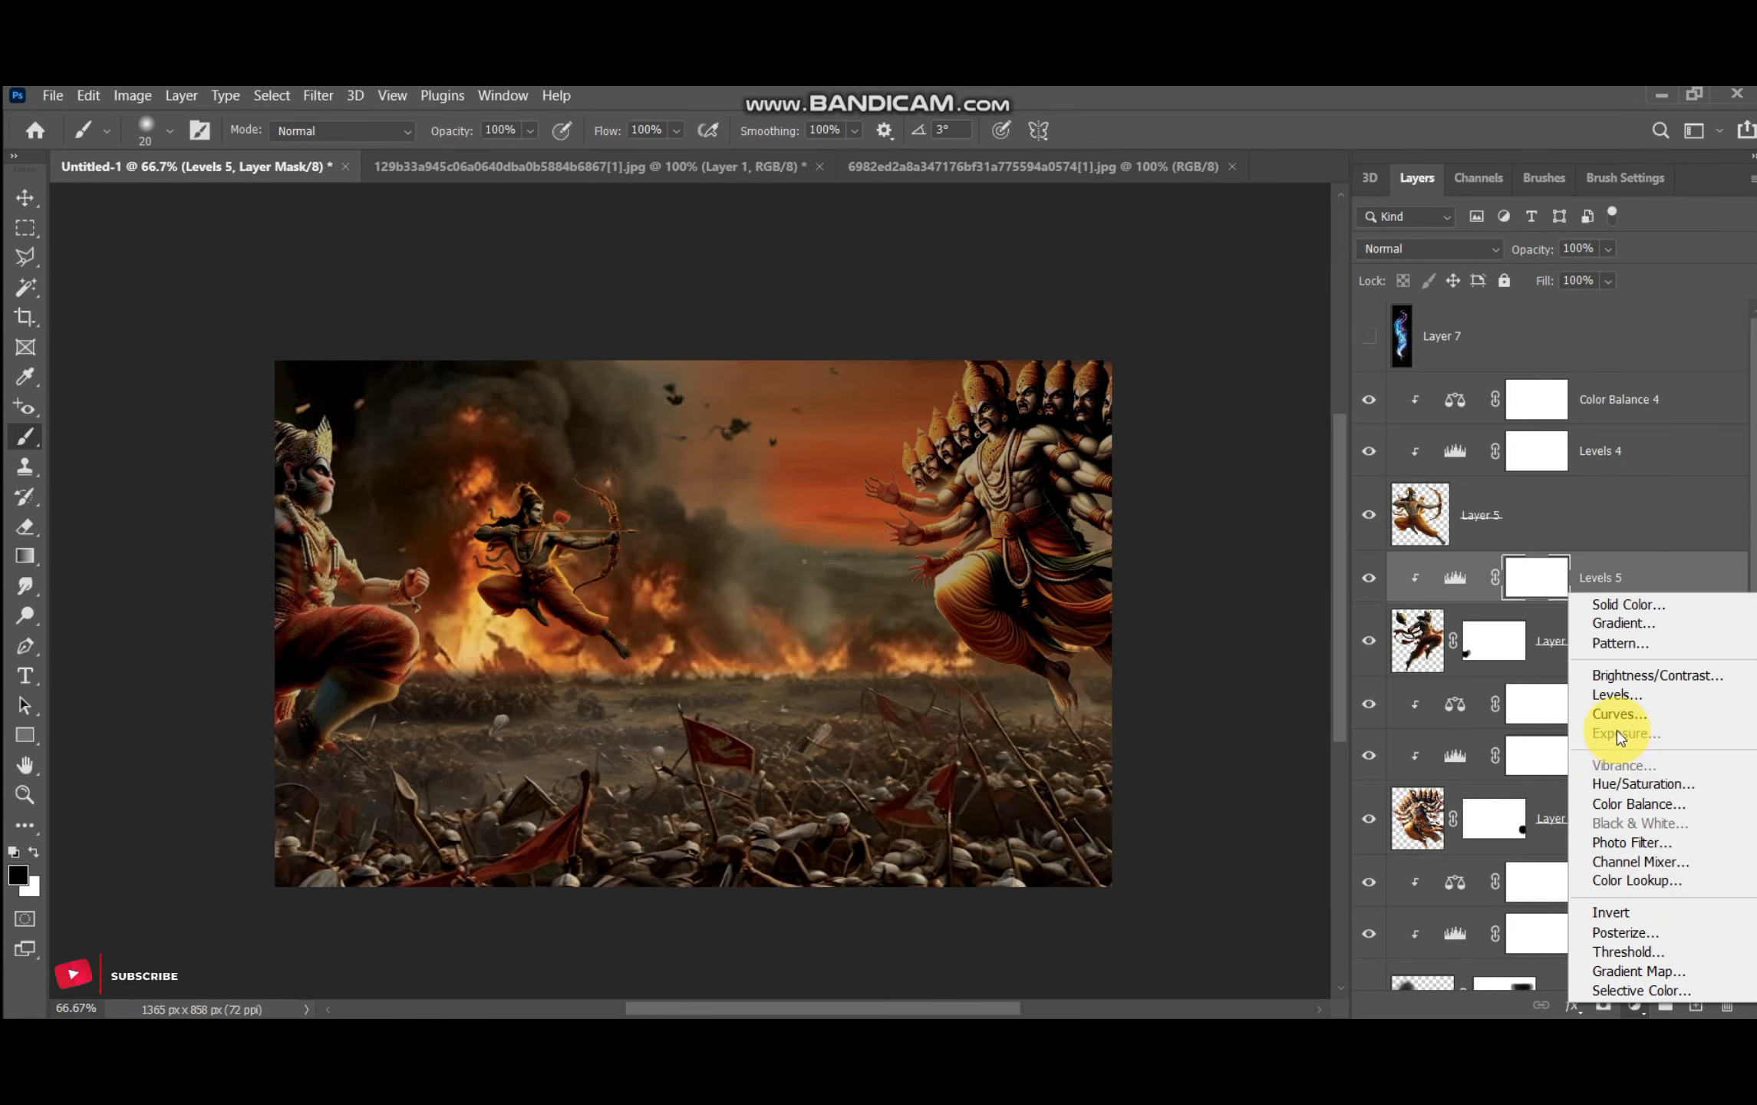
click(1657, 675)
drag(1192, 375, 1237, 374)
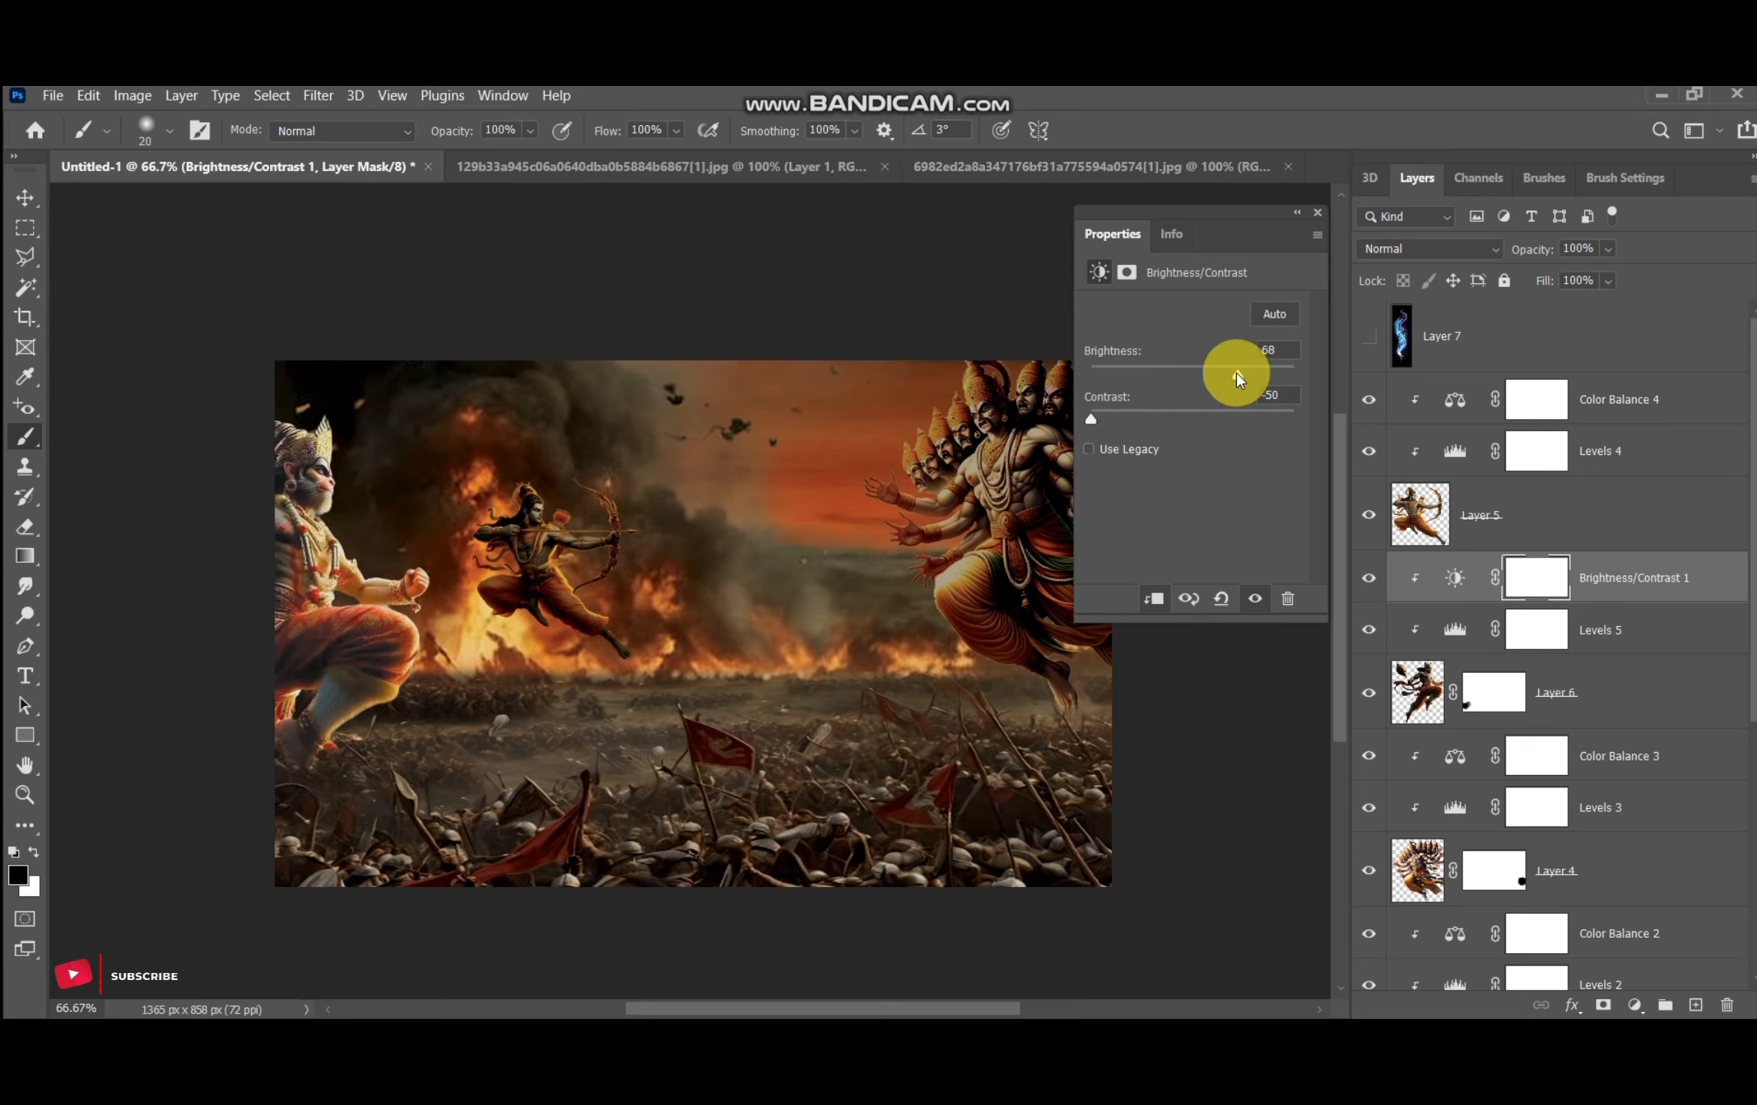
Set the white output level of the Levels 5 adjustment to 133
click(1317, 213)
double_click(1455, 629)
drag(1265, 547, 1211, 548)
click(1316, 213)
click(1427, 516)
click(318, 95)
click(149, 337)
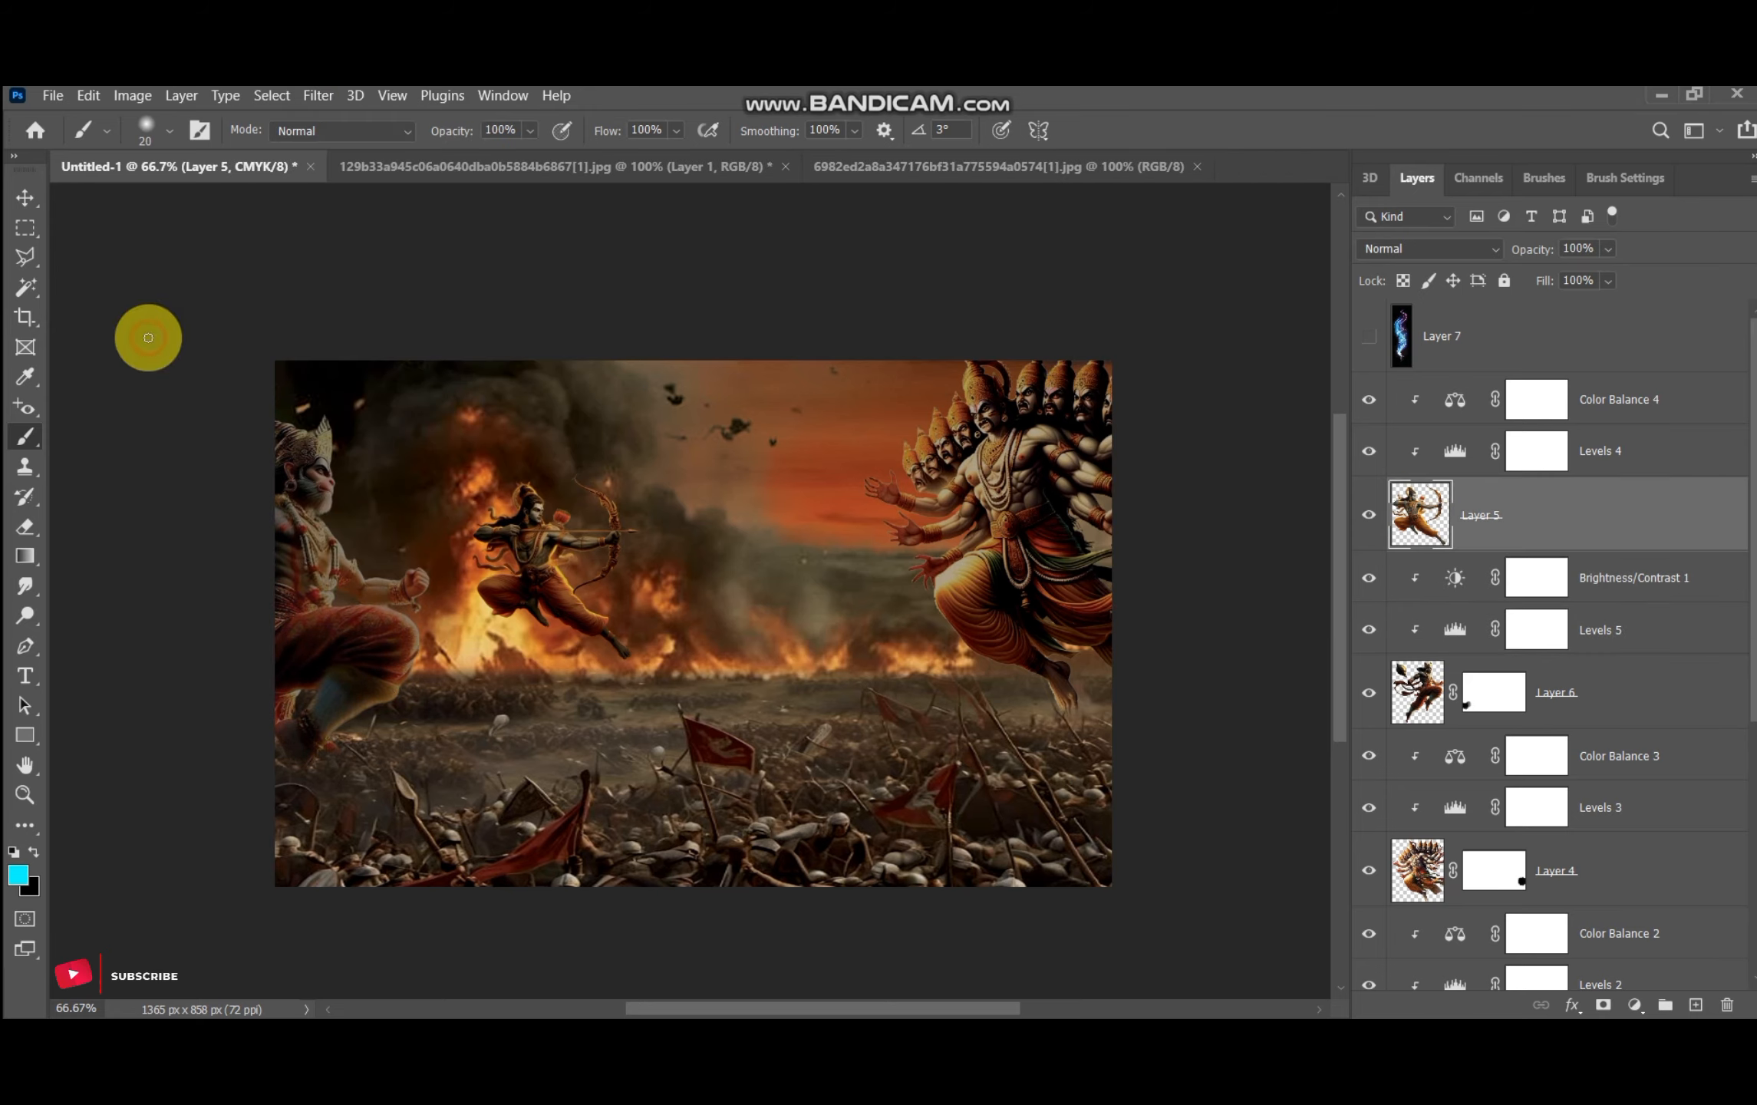
click(1369, 450)
click(1558, 692)
double_click(1455, 630)
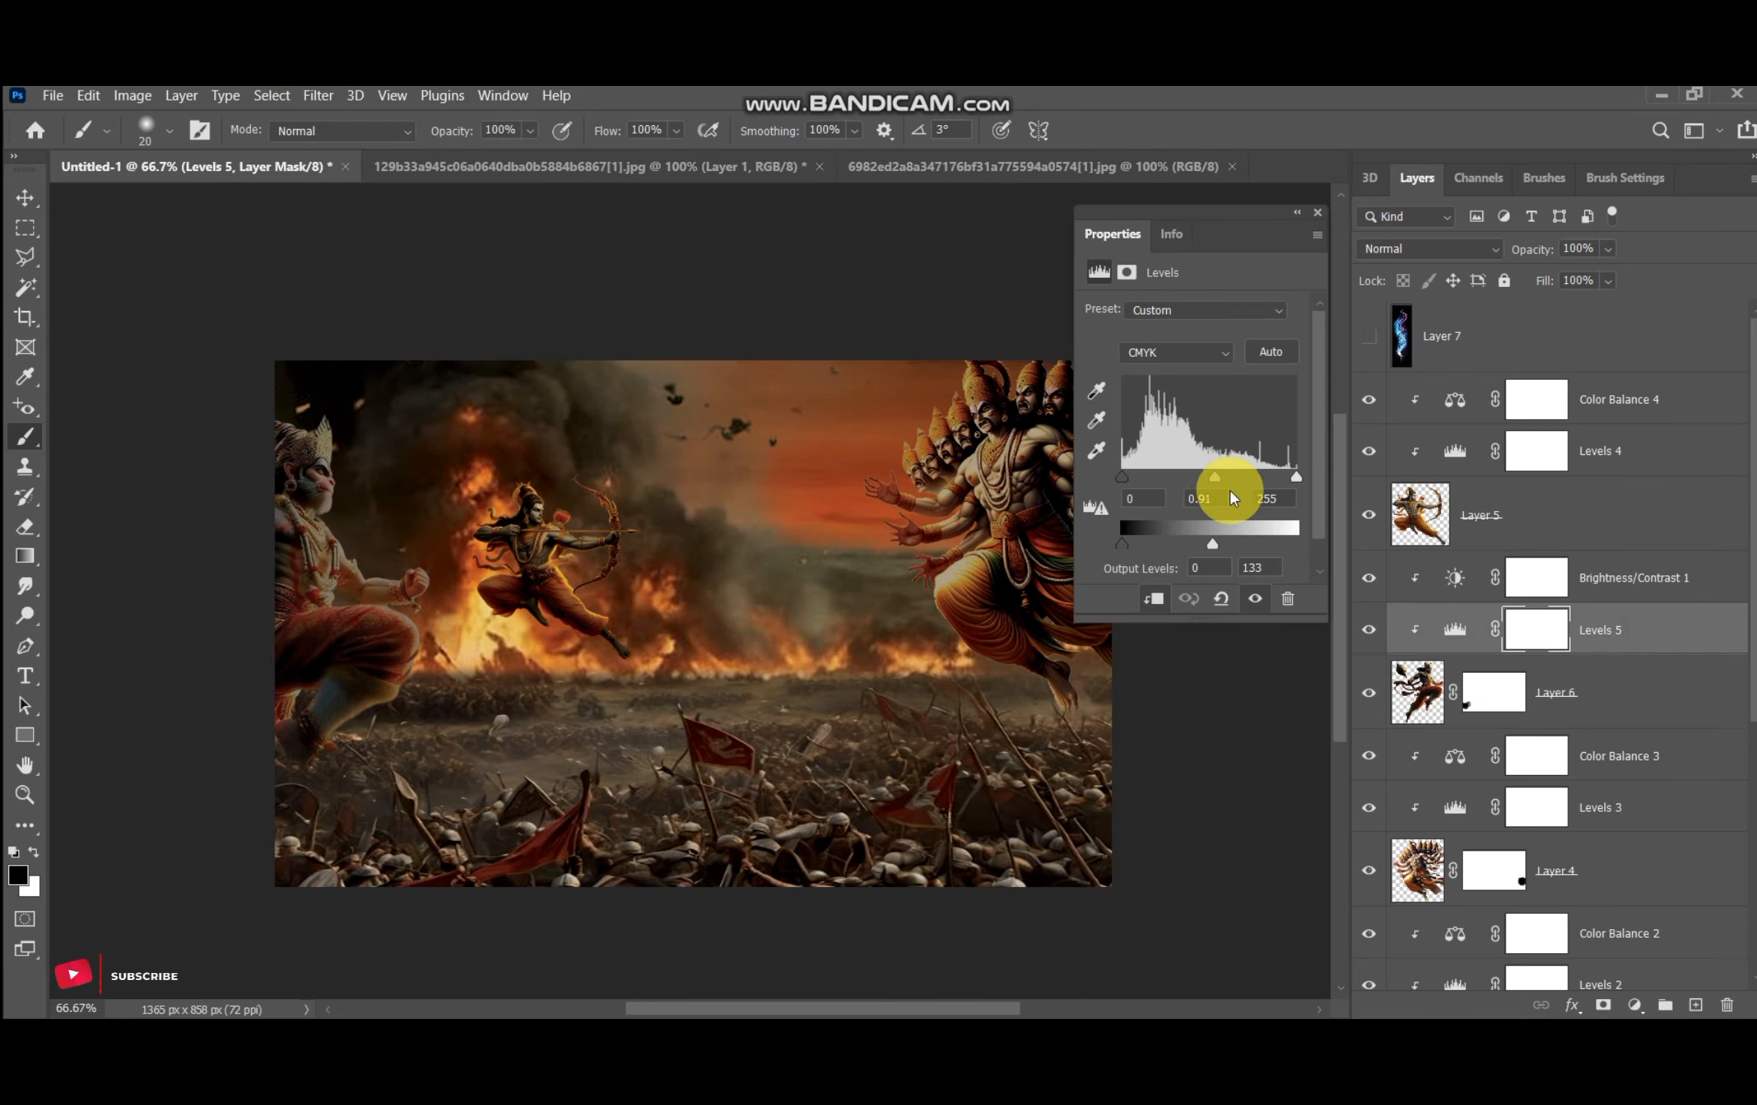
click(1317, 213)
Add a Color Balance adjustment above Brightness/Contrast 1, clipped to Layer 6 and shifted toward yellow
click(1527, 584)
click(1636, 1003)
click(1626, 733)
drag(1161, 437, 1140, 432)
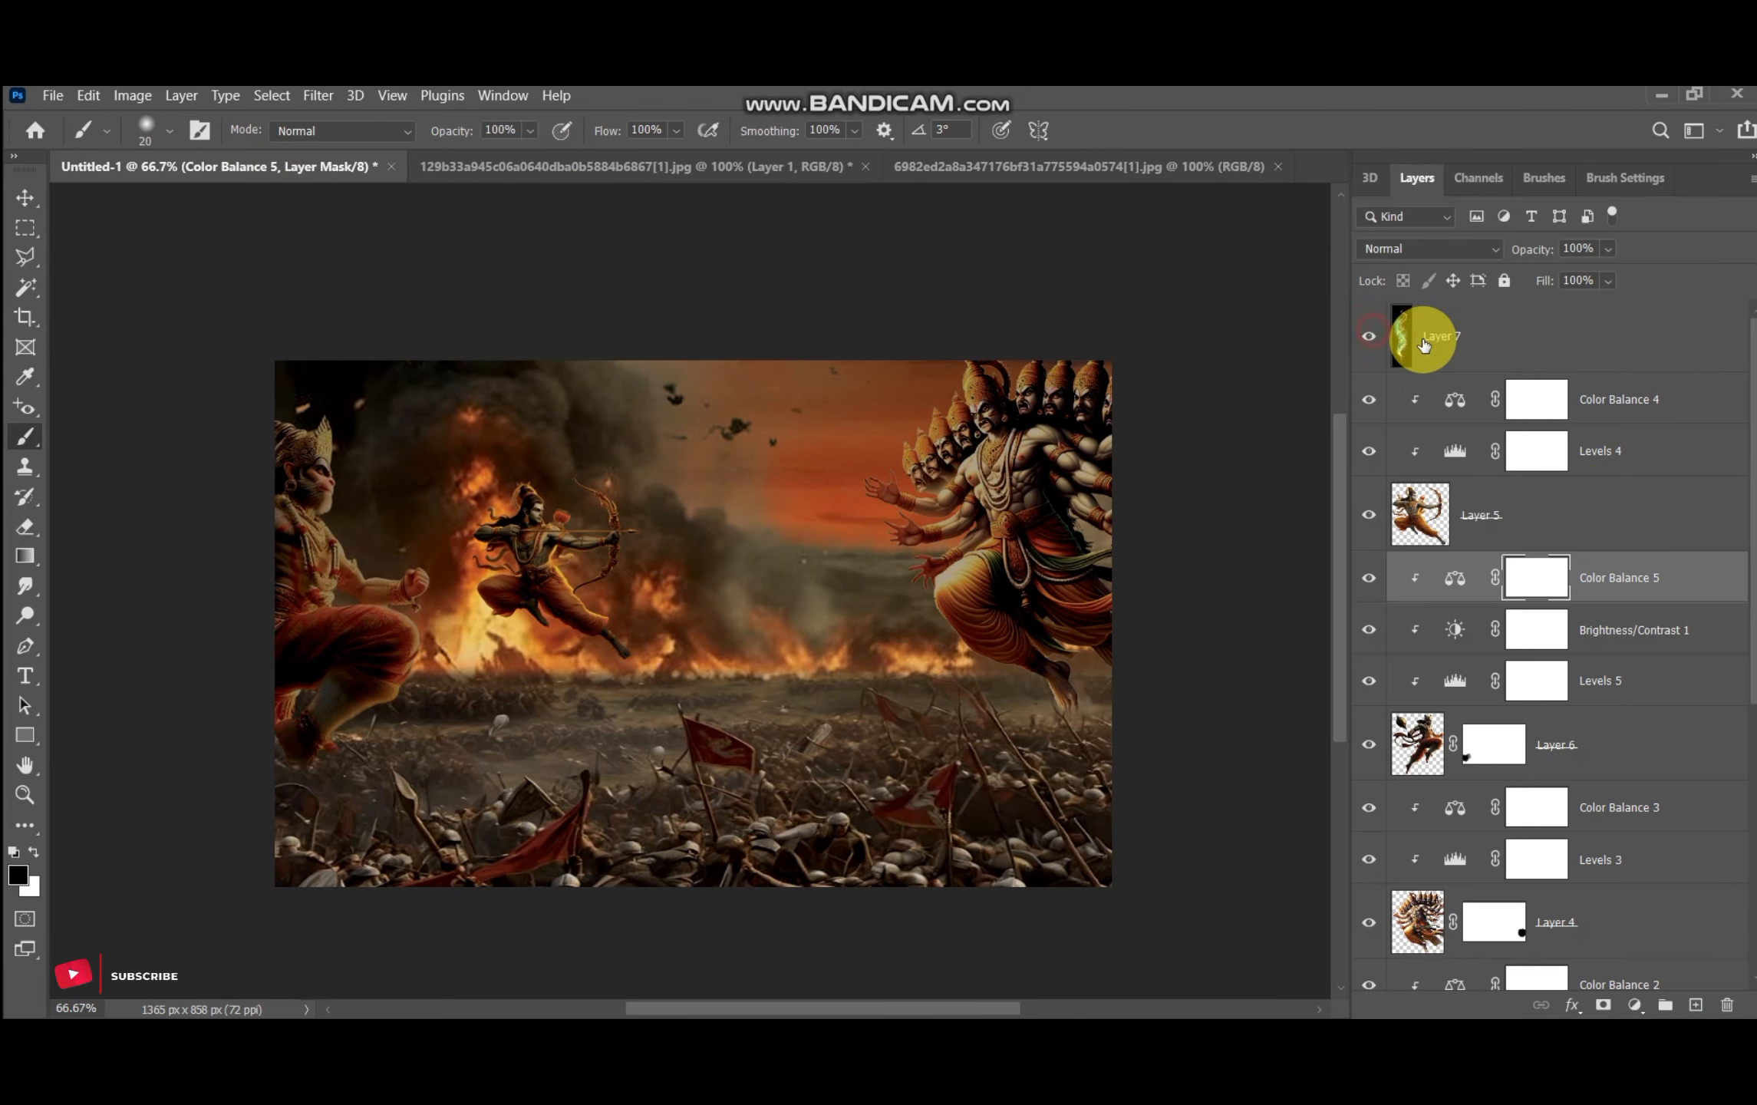
Rotate Layer 7's blue light streak to -90°, scale it to 37.30% over the archer's arrow, and set its blend mode to Lighten
click(1420, 338)
key(ctrl+t)
click(1428, 249)
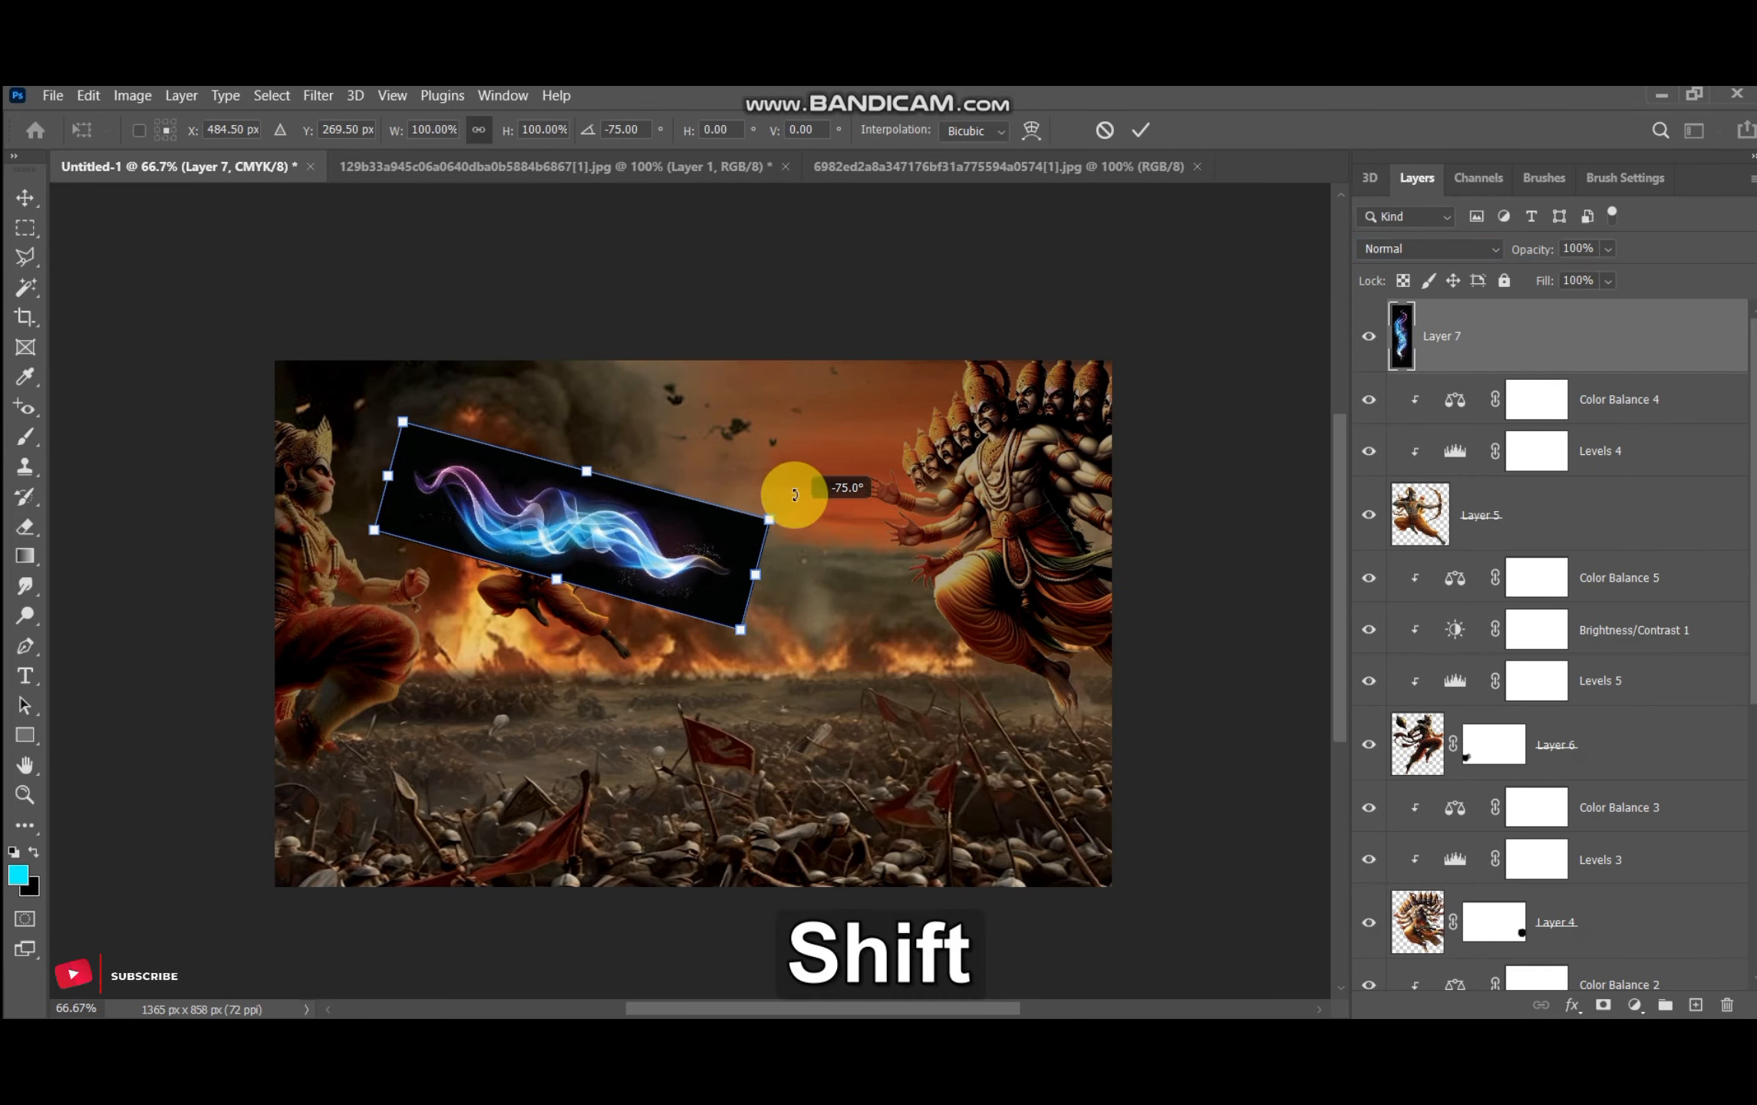
drag(797, 490, 608, 537)
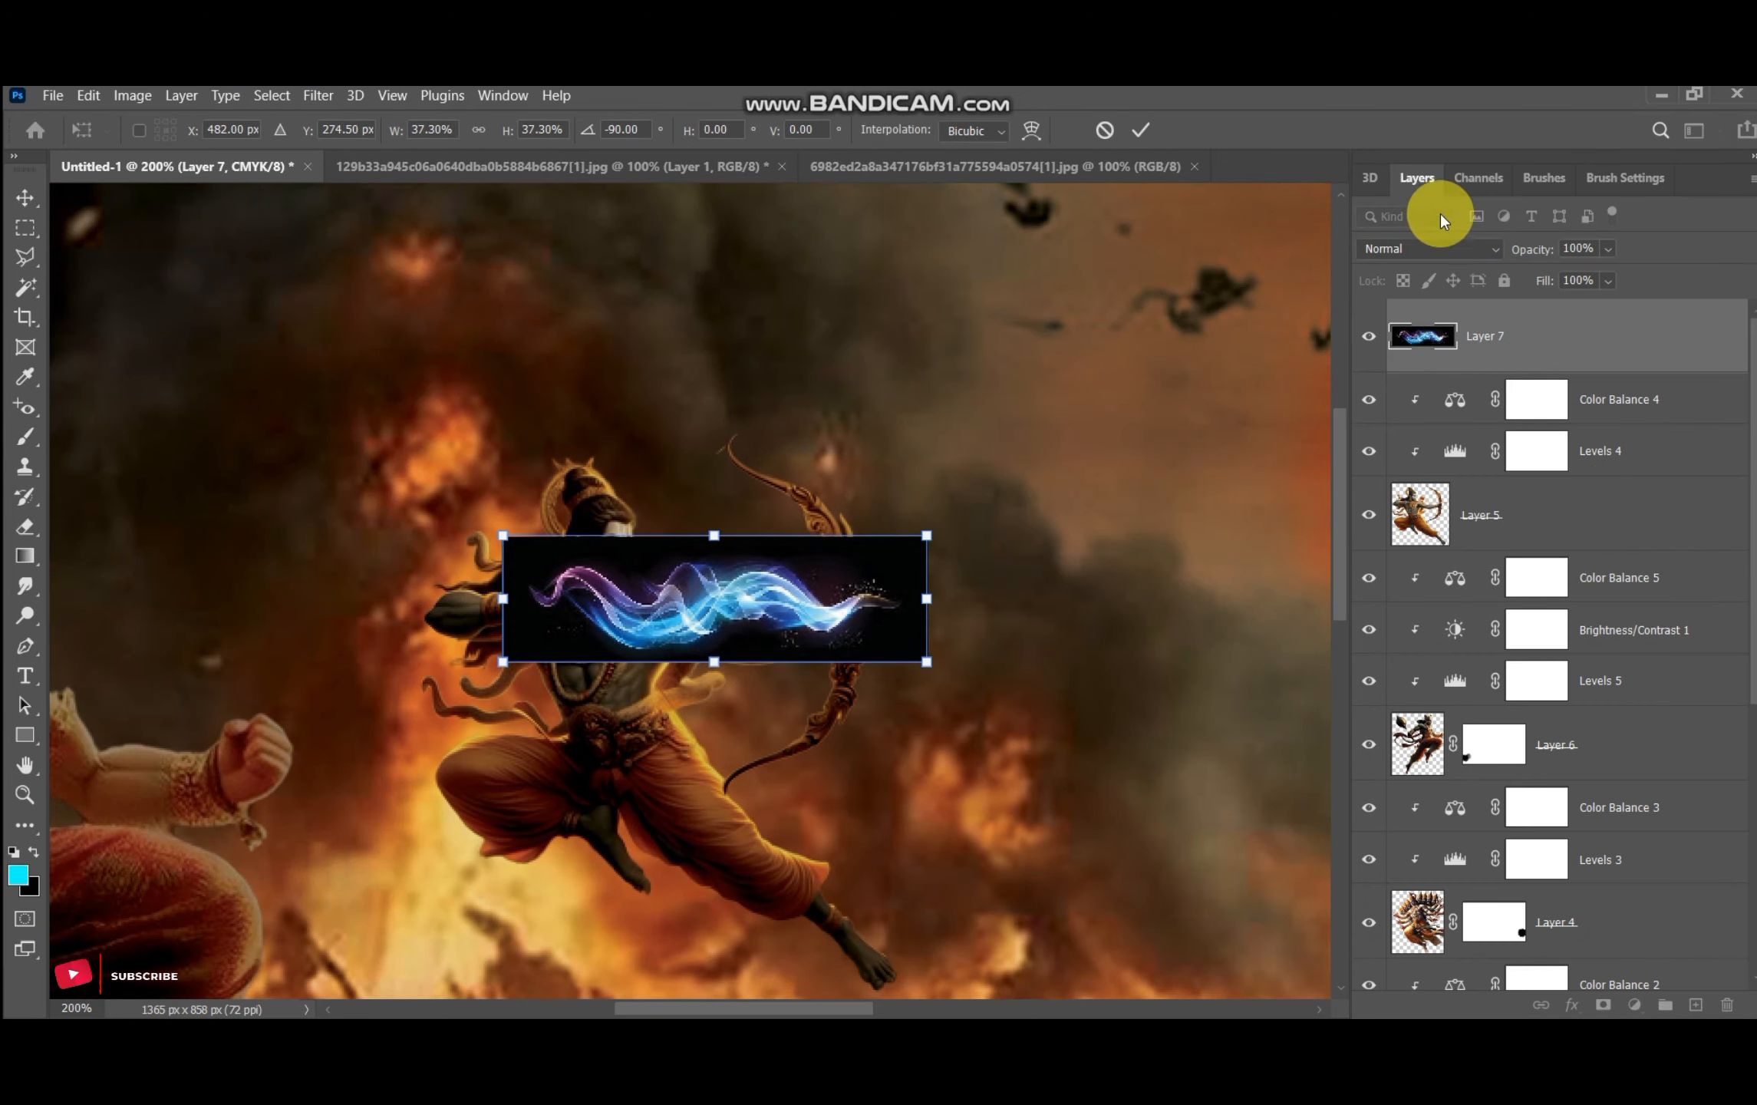
click(1428, 248)
click(1423, 426)
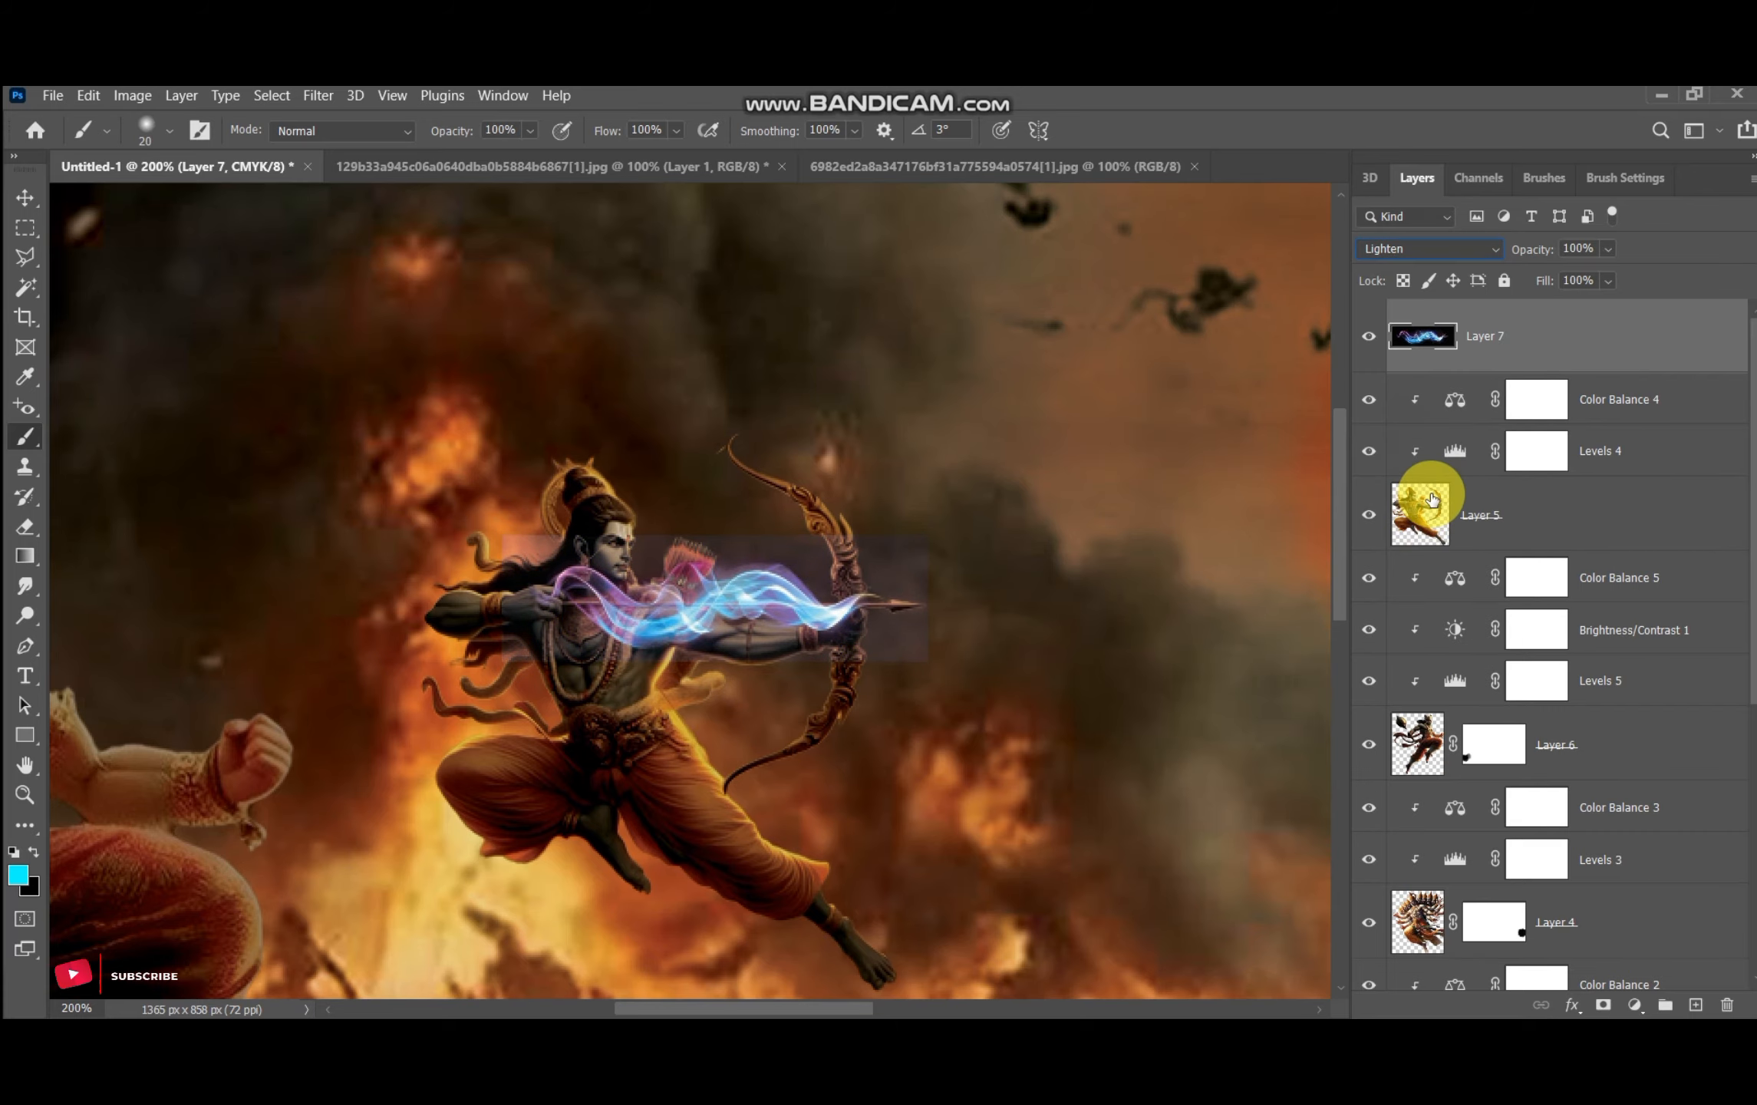
Transform Layer 7's blue light streak so it is aligned along the archer's arrow, from the drawing hand to the arrowhead
key(ctrl+t)
key(ctrl+plus)
key(ctrl+plus)
drag(1158, 524, 1193, 525)
drag(778, 734, 784, 678)
mouse_move(896, 575)
mouse_down()
mouse_move(769, 745)
mouse_move(817, 635)
mouse_move(835, 650)
mouse_up()
key(Up)
key(Up)
key(Right)
key(Right)
key(Right)
key(Return)
Add a mask to Layer 7, select Layer 5's outline, and paint black along the arrow shaft at 37% flow
click(1604, 1004)
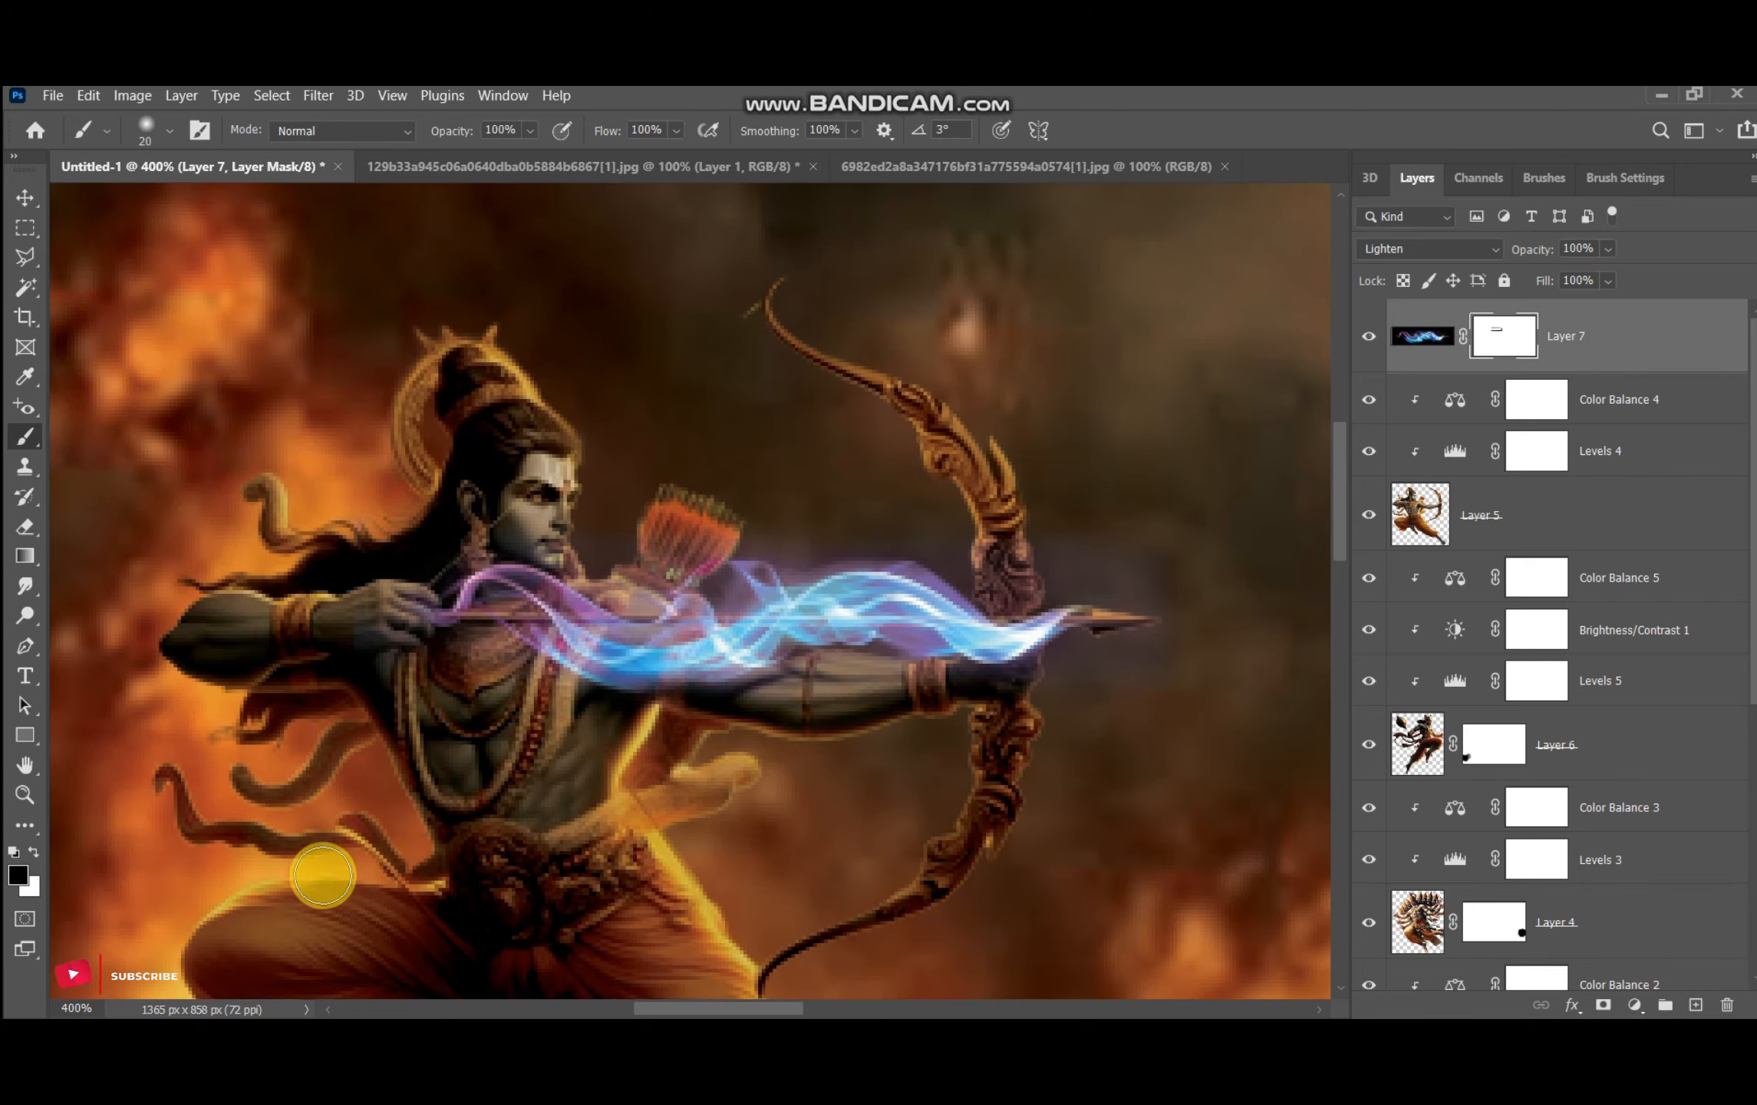
key(ctrl+plus)
key(ctrl+plus)
key(bracketleft)
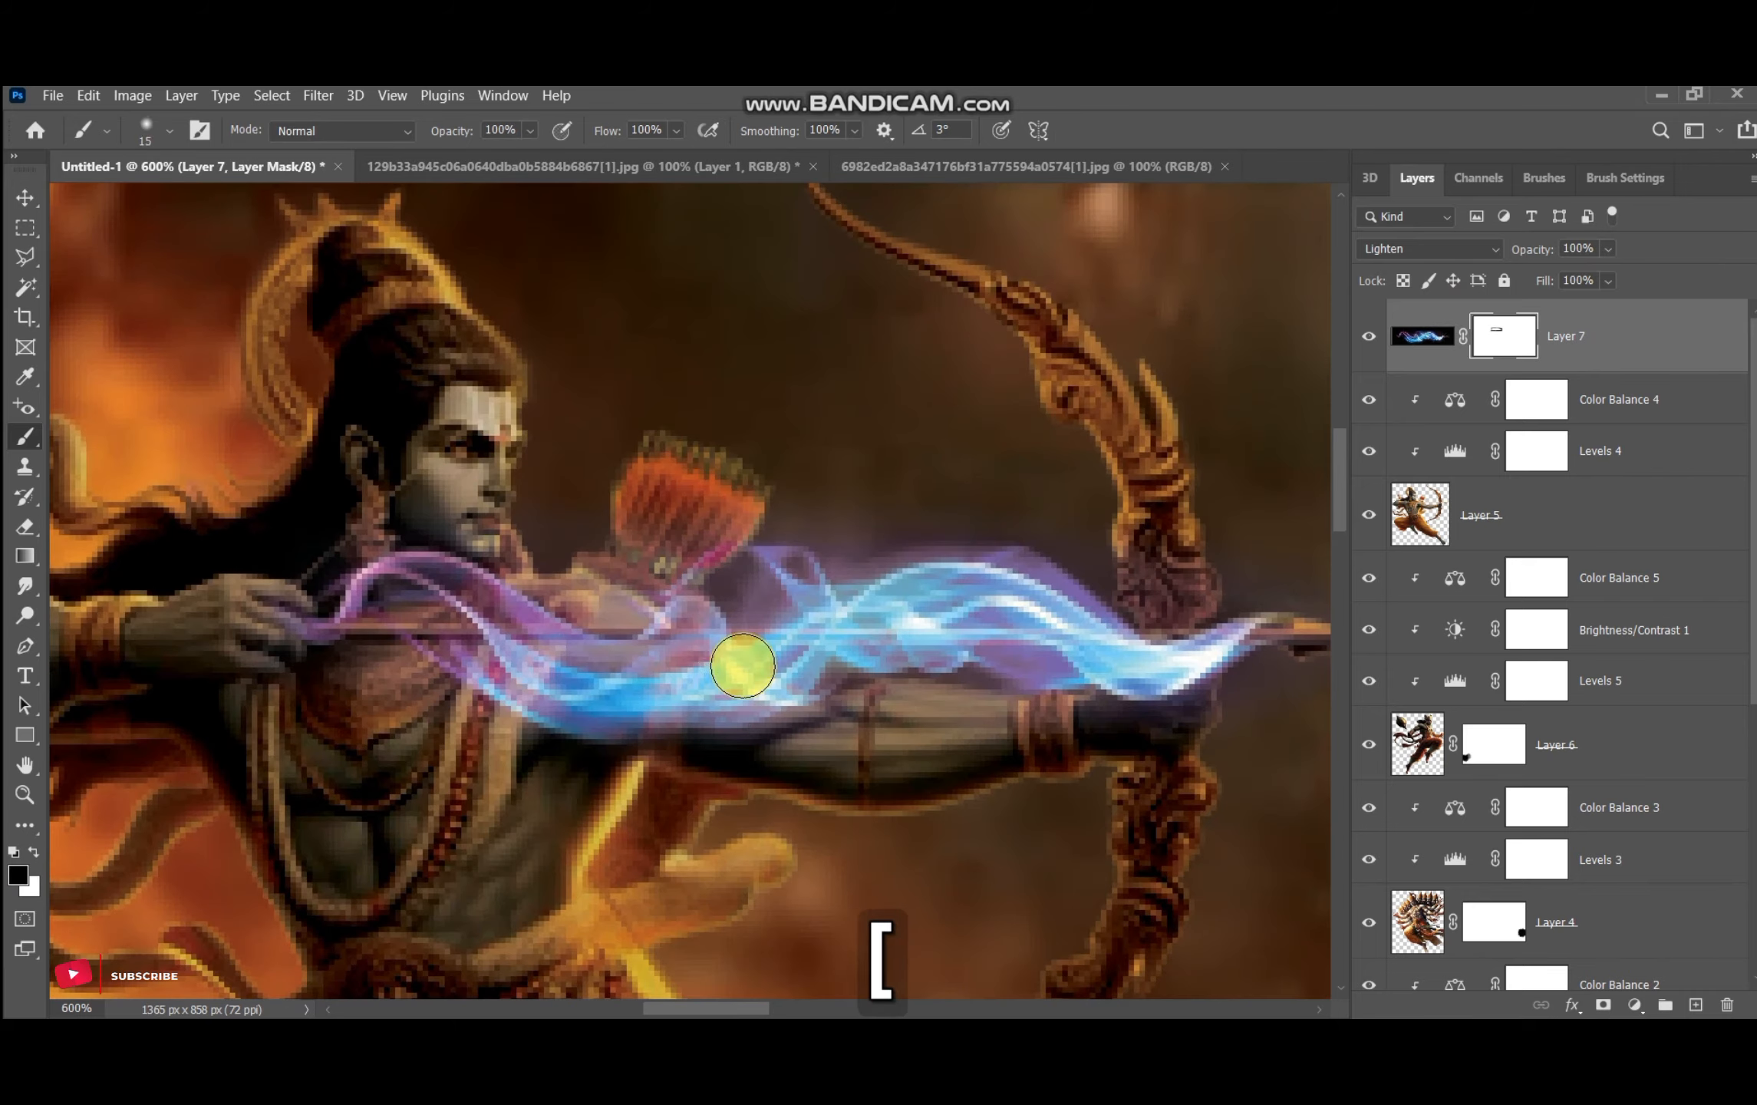
ctrl+click(1422, 550)
drag(848, 638, 1144, 636)
key(ctrl+z)
drag(676, 131, 631, 152)
mouse_move(1014, 636)
mouse_down()
mouse_move(1210, 637)
mouse_move(1009, 639)
mouse_move(1051, 641)
mouse_up()
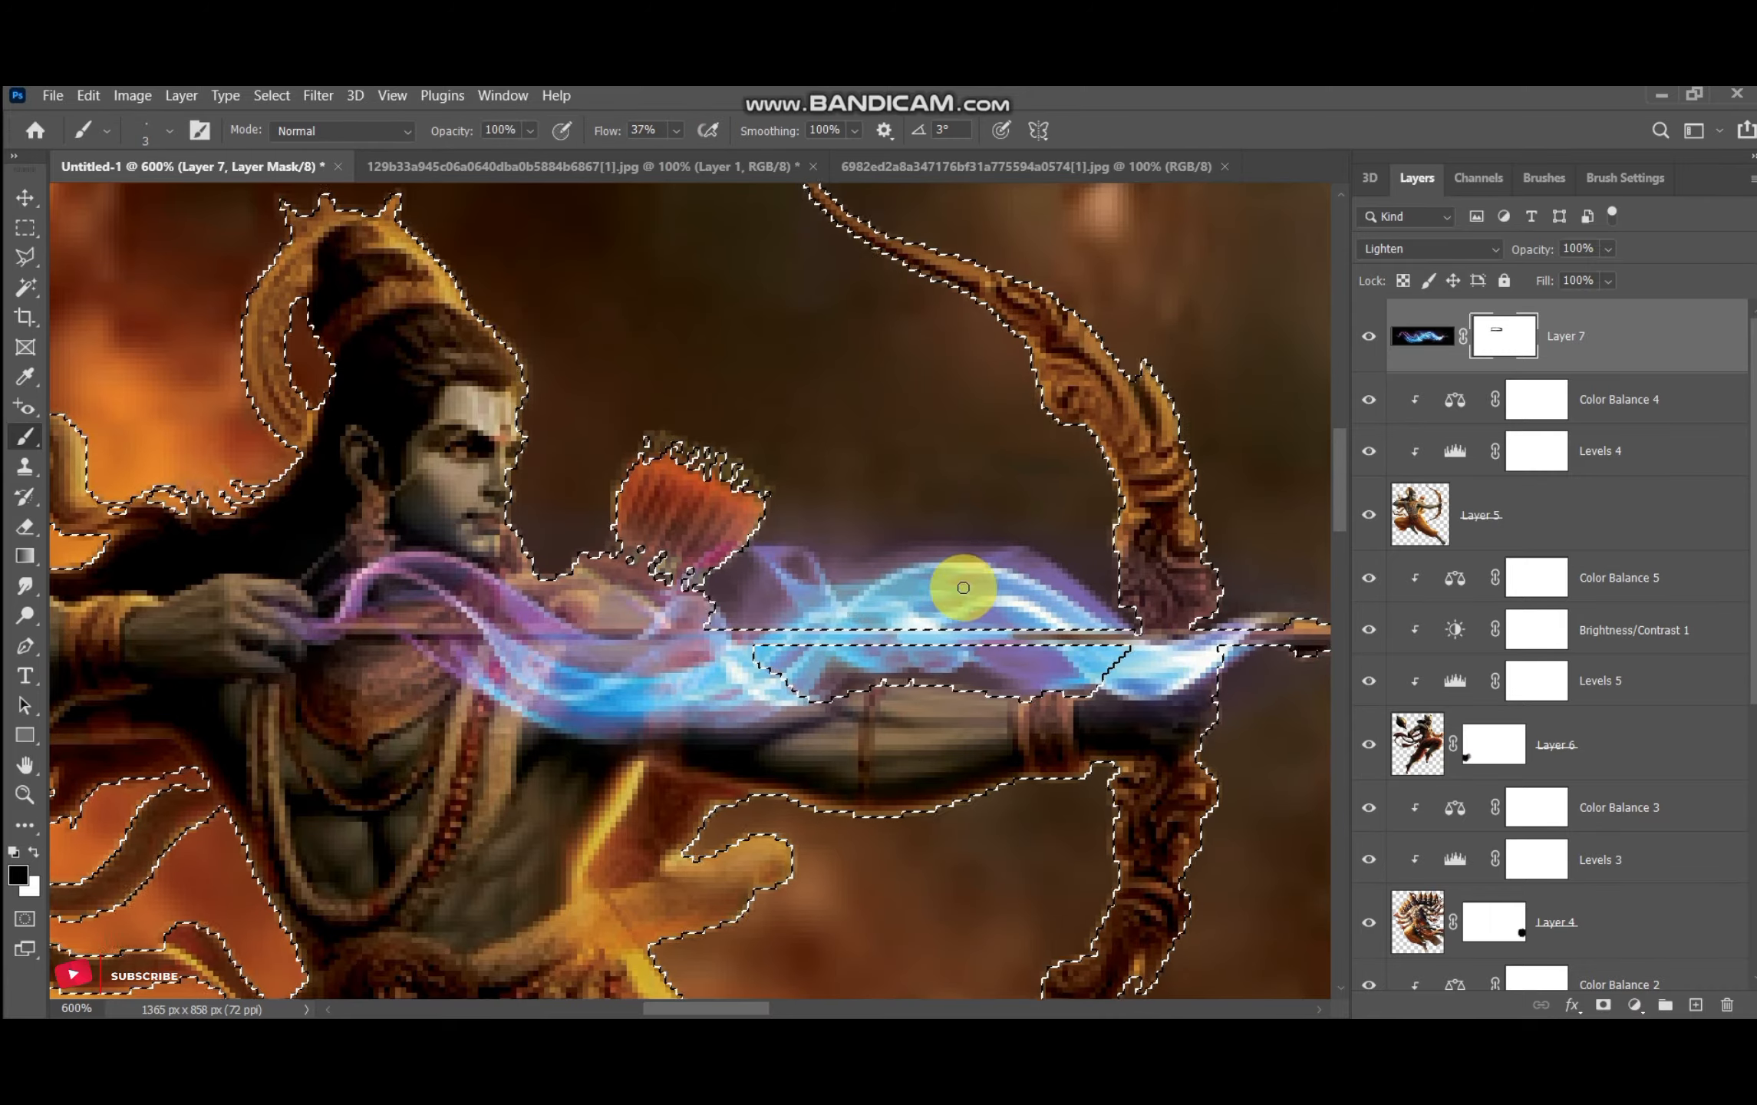
Deselect the archer's outline and fade the light streak's outer edges on Layer 7's mask with a soft 30 px brush
key(ctrl+KP_Subtract)
key(ctrl+KP_Subtract)
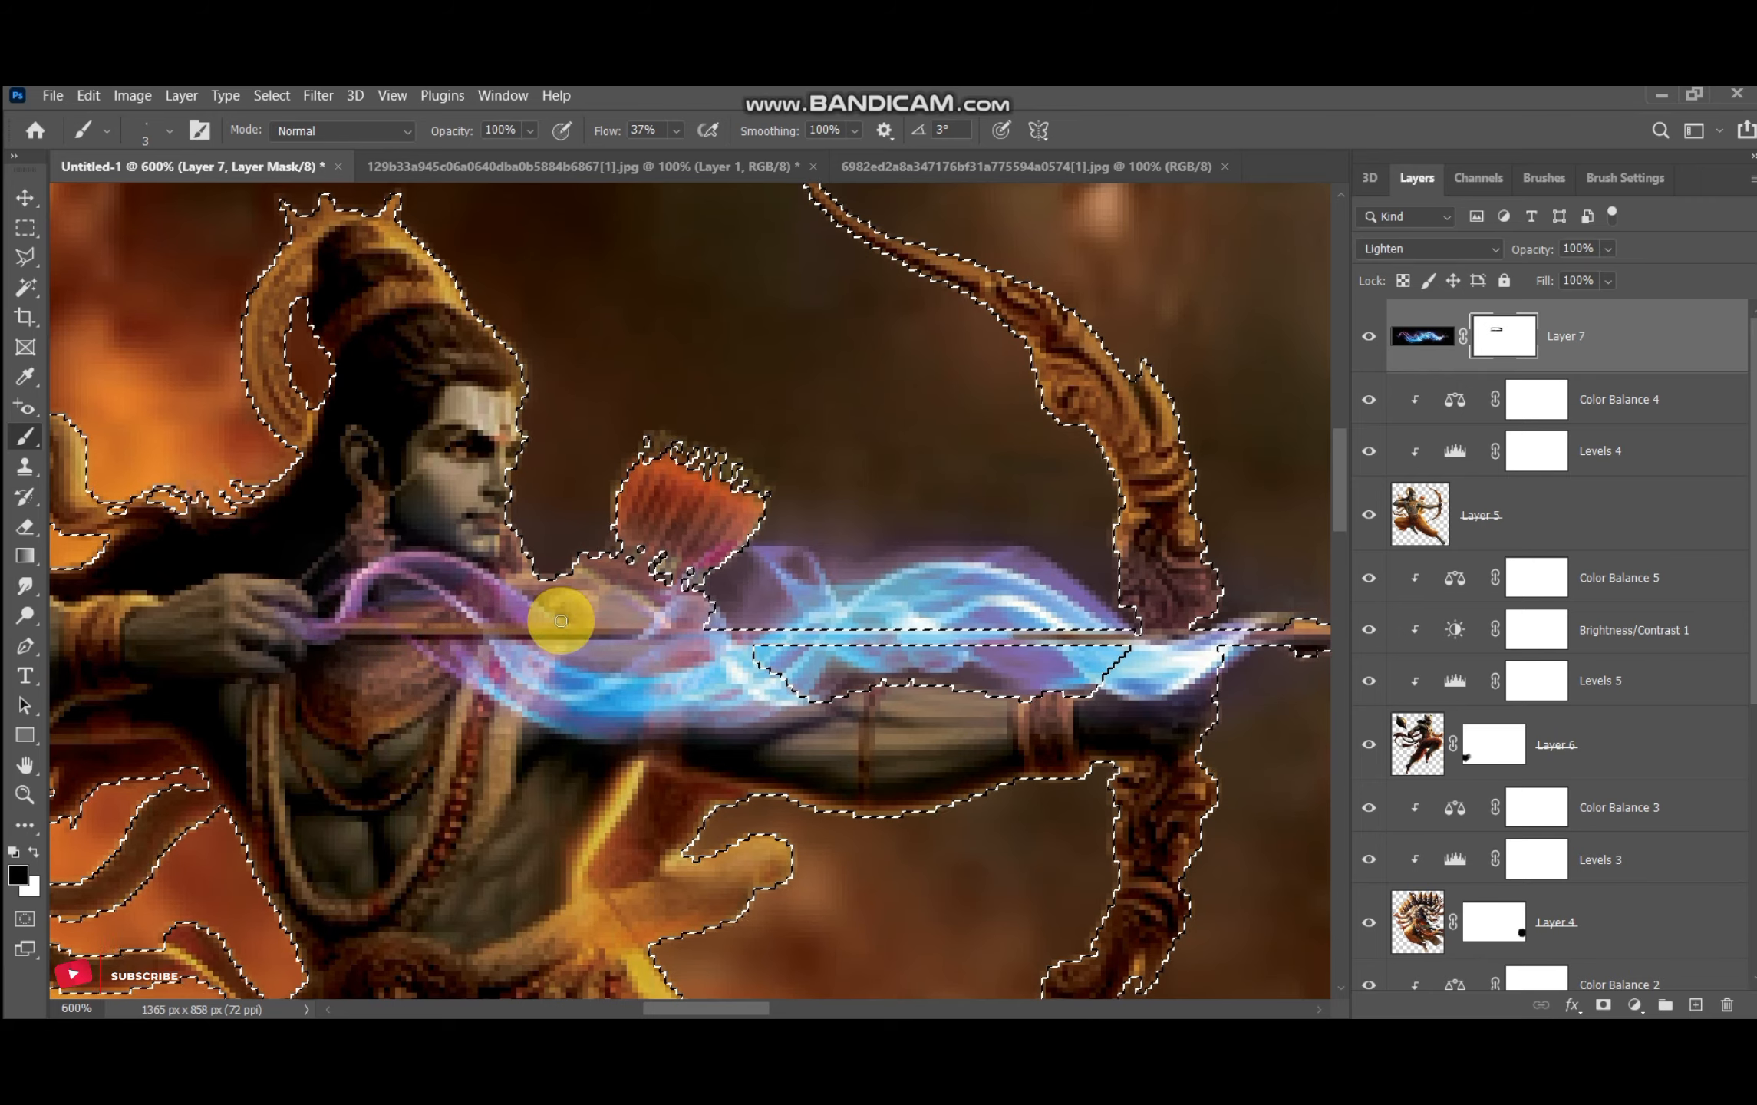
key(ctrl+d)
key(ctrl+KP_Subtract)
key(ctrl+KP_Add)
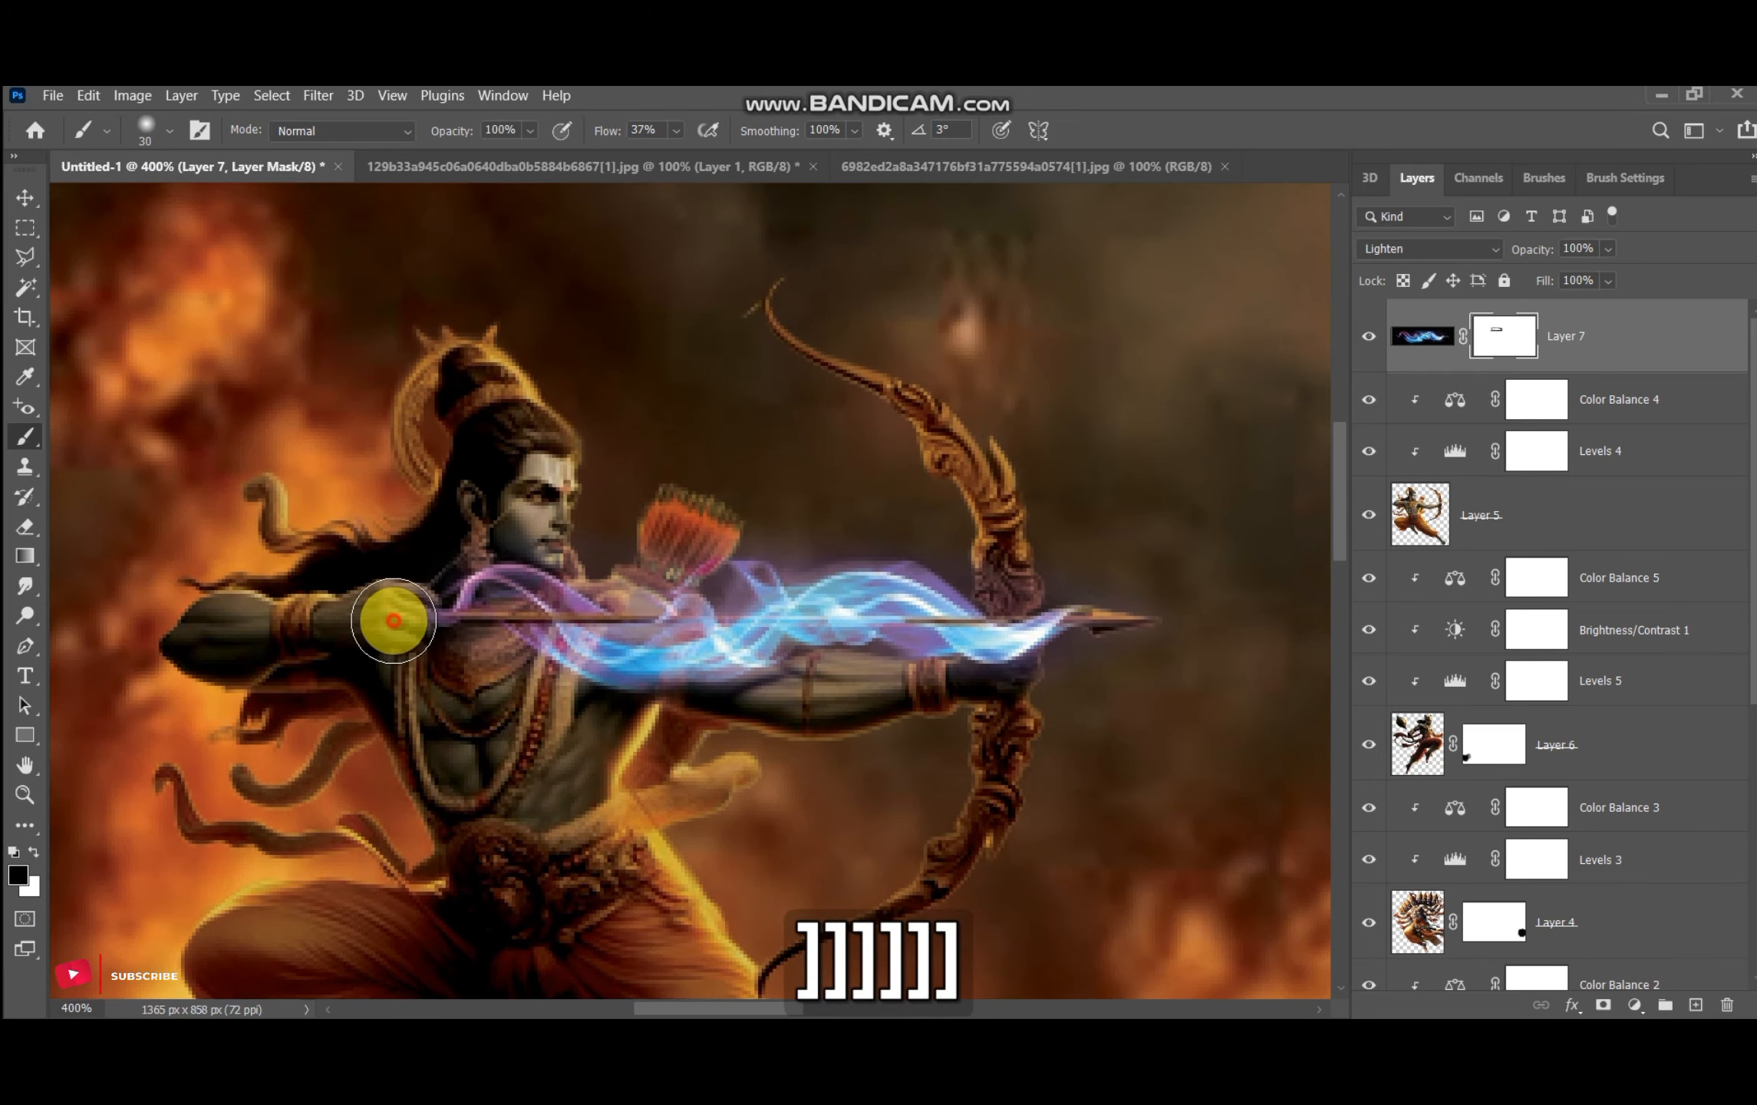
Below Layer 7, draw an unfilled line shape with a 1 px light-blue stroke from the bow's upper tip to the drawing hand
ctrl+click(1696, 1005)
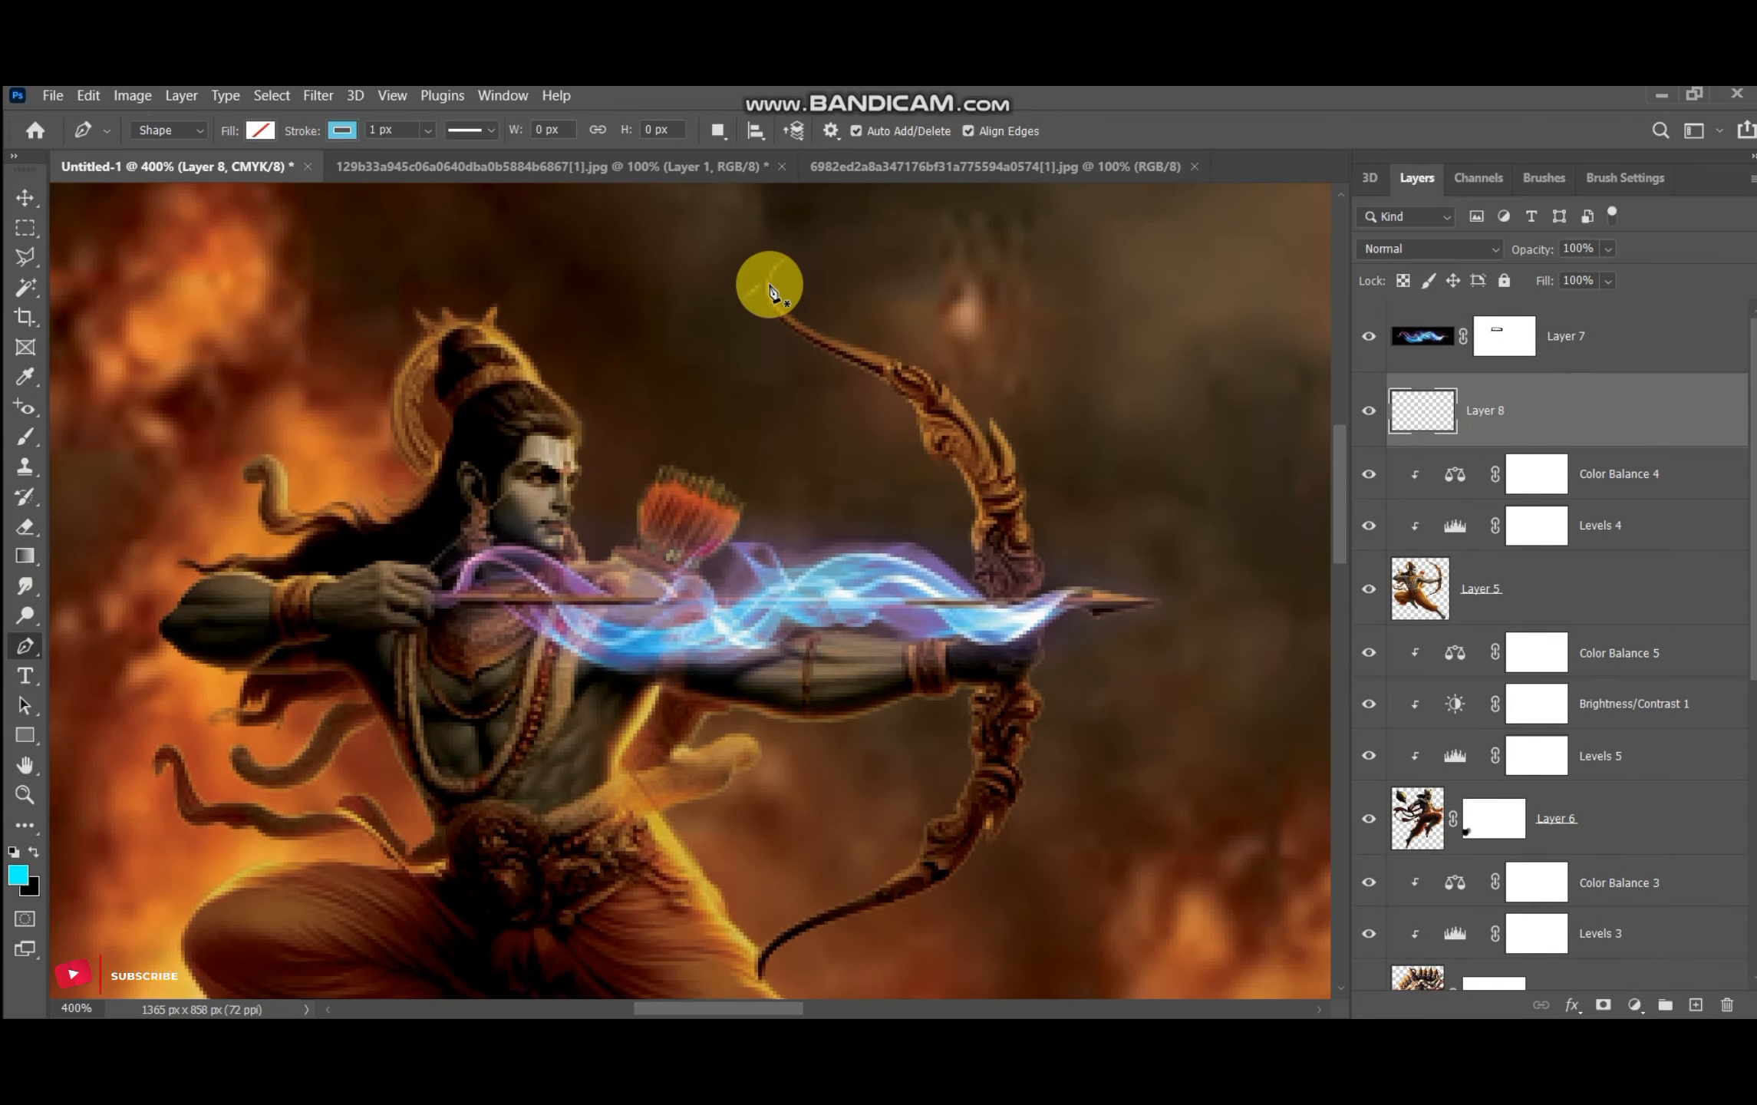
key(ctrl+z)
click(425, 573)
key(ctrl+z)
click(421, 568)
drag(499, 793, 468, 649)
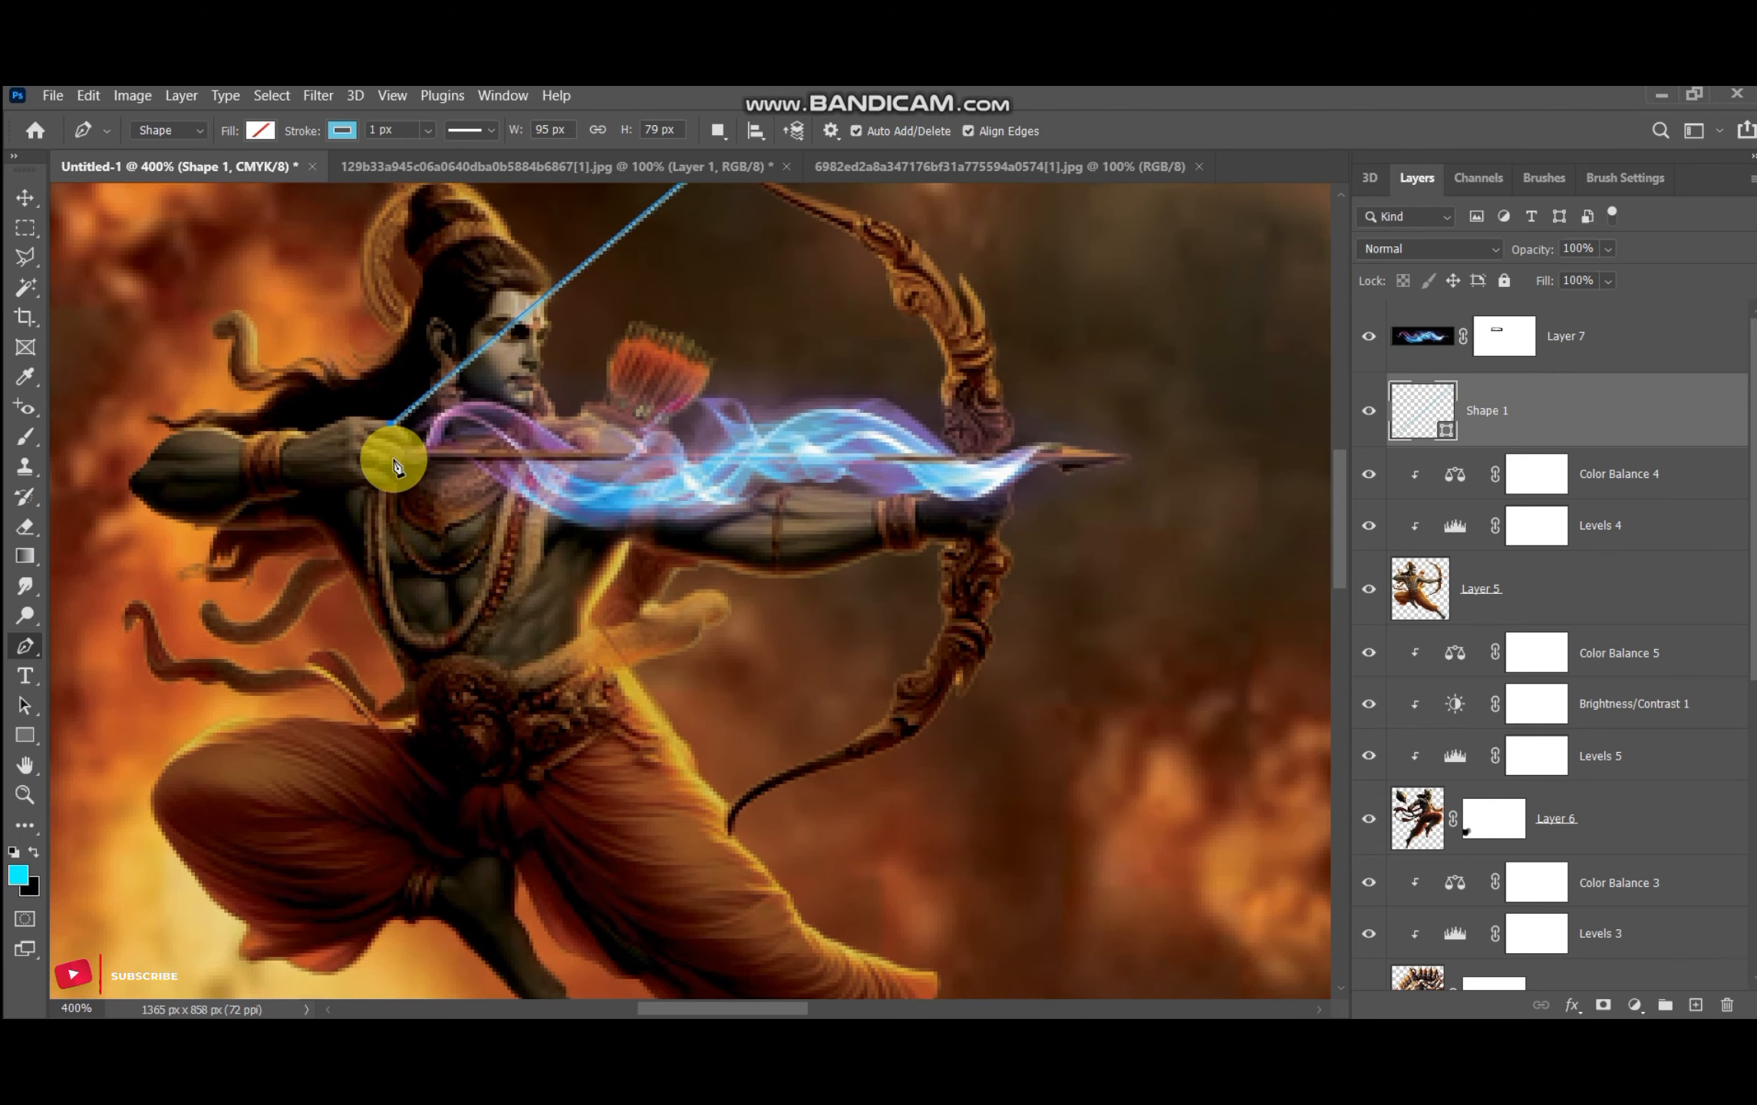
Extend the Shape 1 bowstring line down from the archer's fingers to the arrow's nock
key(ctrl+plus)
key(ctrl+plus)
scroll(675, 818, down, 2)
click(758, 765)
key(ctrl+z)
click(237, 228)
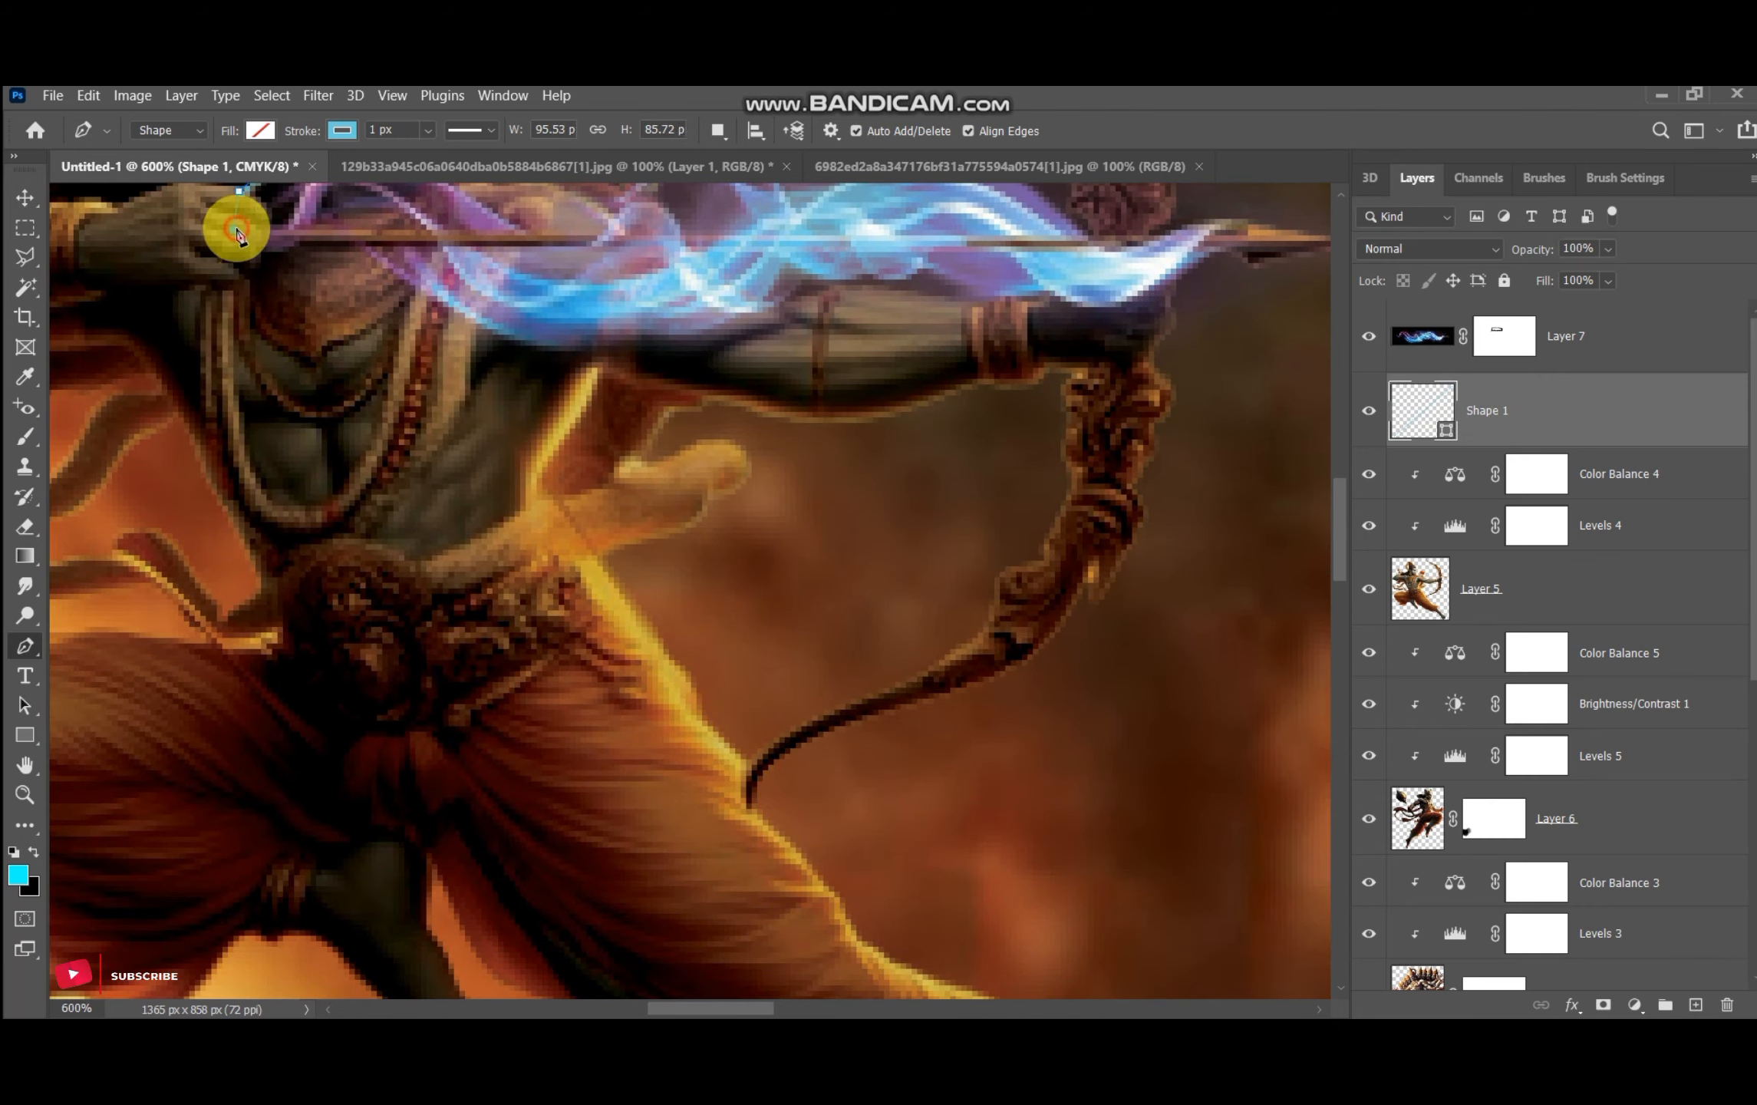
key(Escape)
click(256, 235)
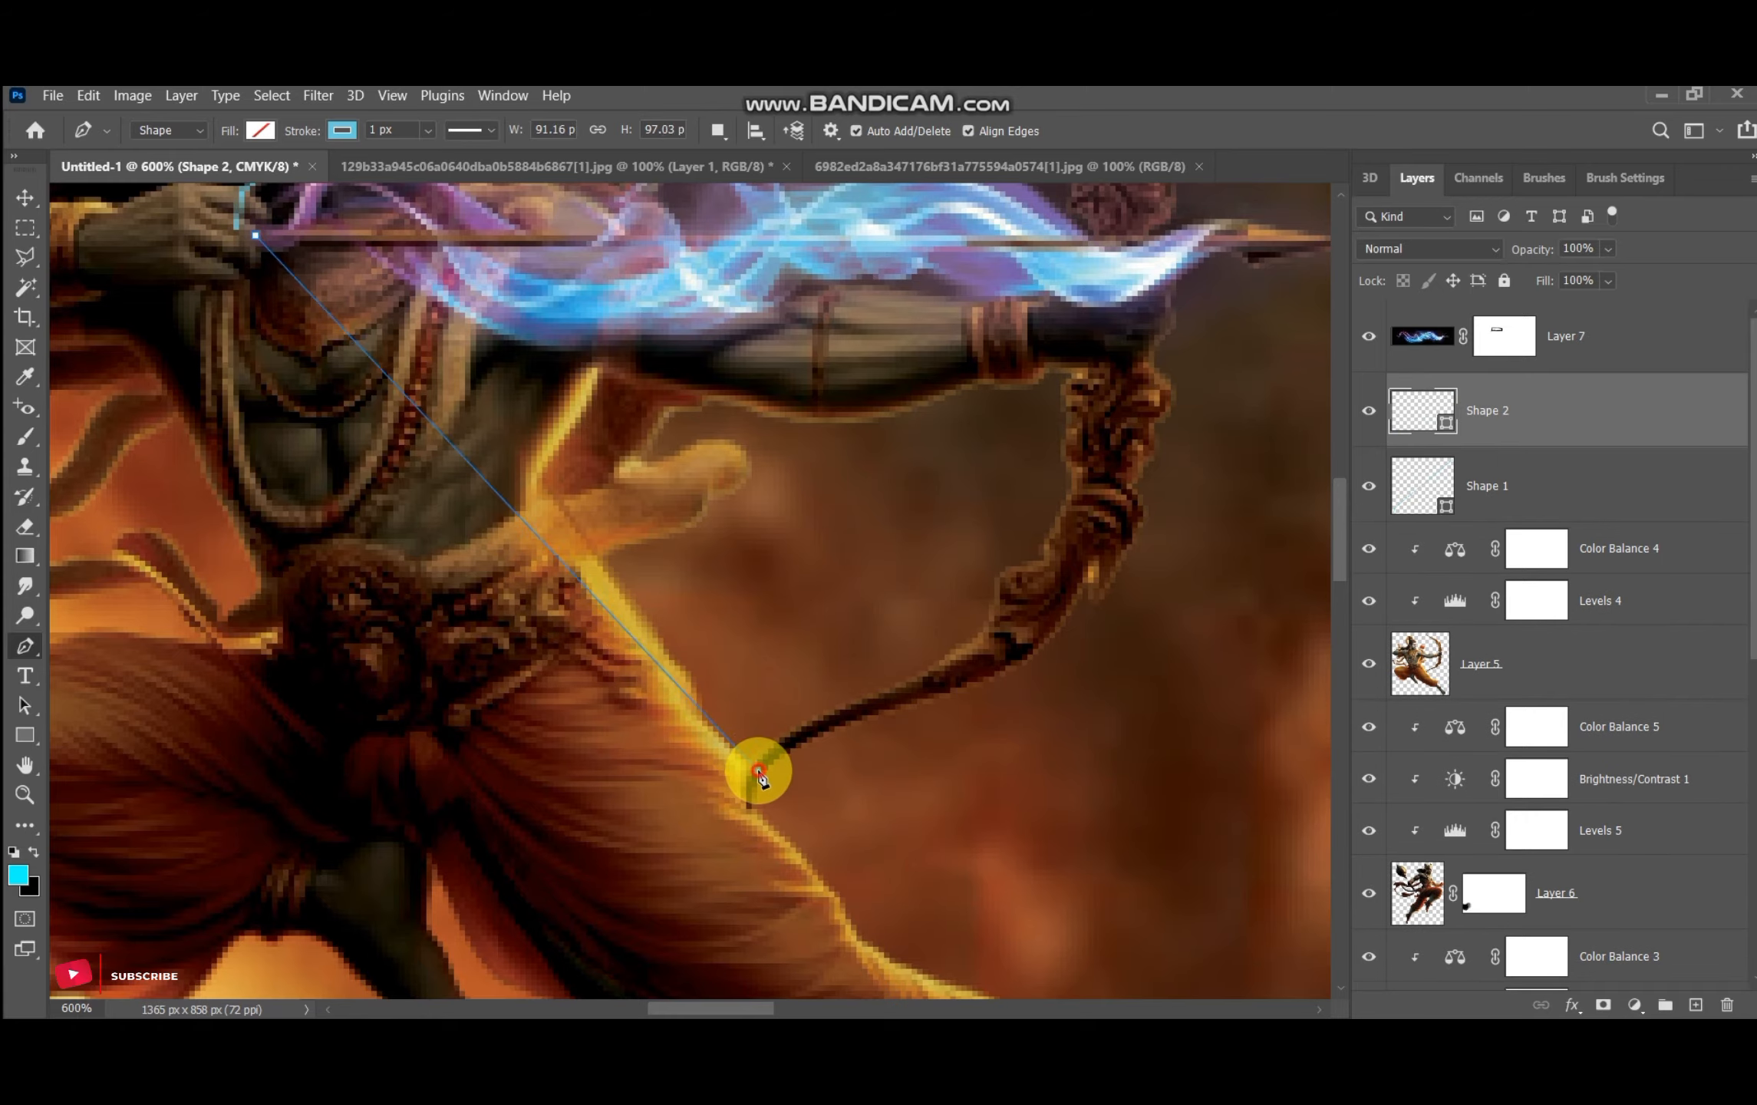
drag(342, 275, 432, 502)
key(ctrl+z)
key(ctrl+z)
Continue the Shape 1 bowstring from the arrow's nock to the bow's lower tip, making the shape 95 × 183 px
drag(473, 615, 393, 493)
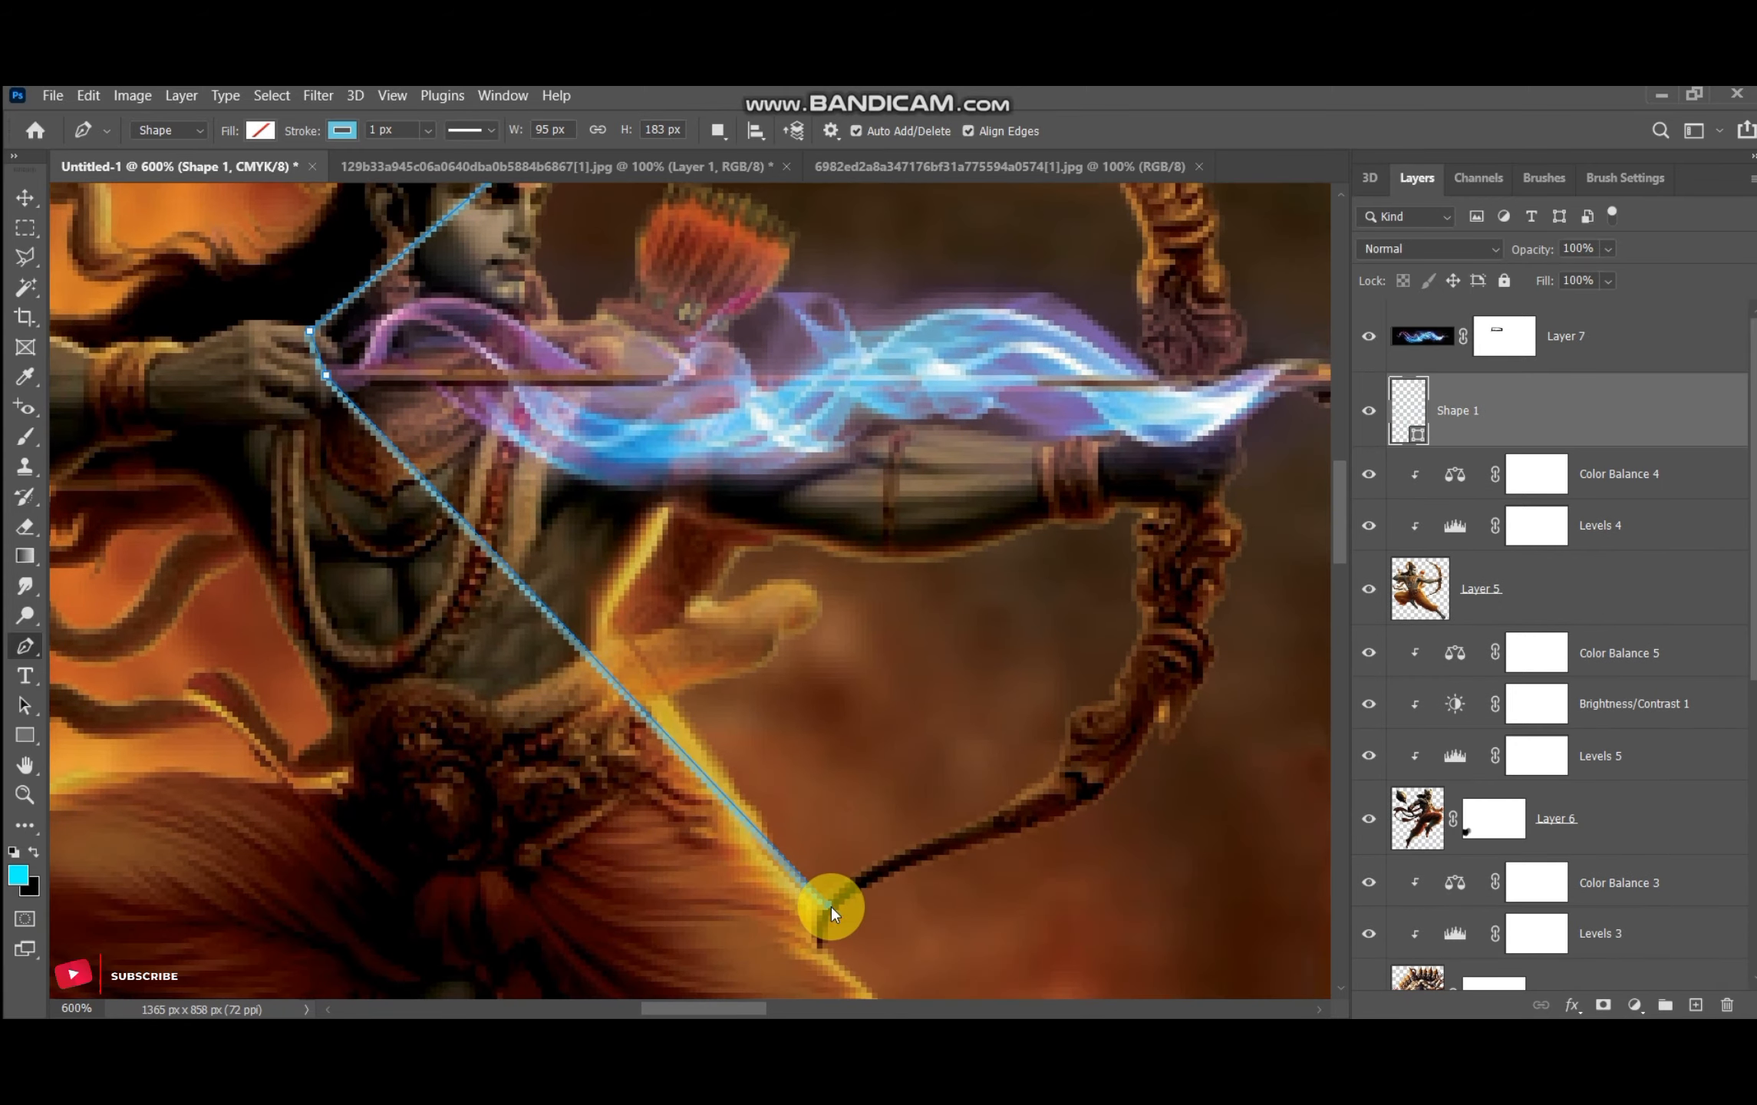
key(ctrl+minus)
key(ctrl+minus)
key(ctrl+minus)
key(ctrl+plus)
drag(804, 824, 853, 993)
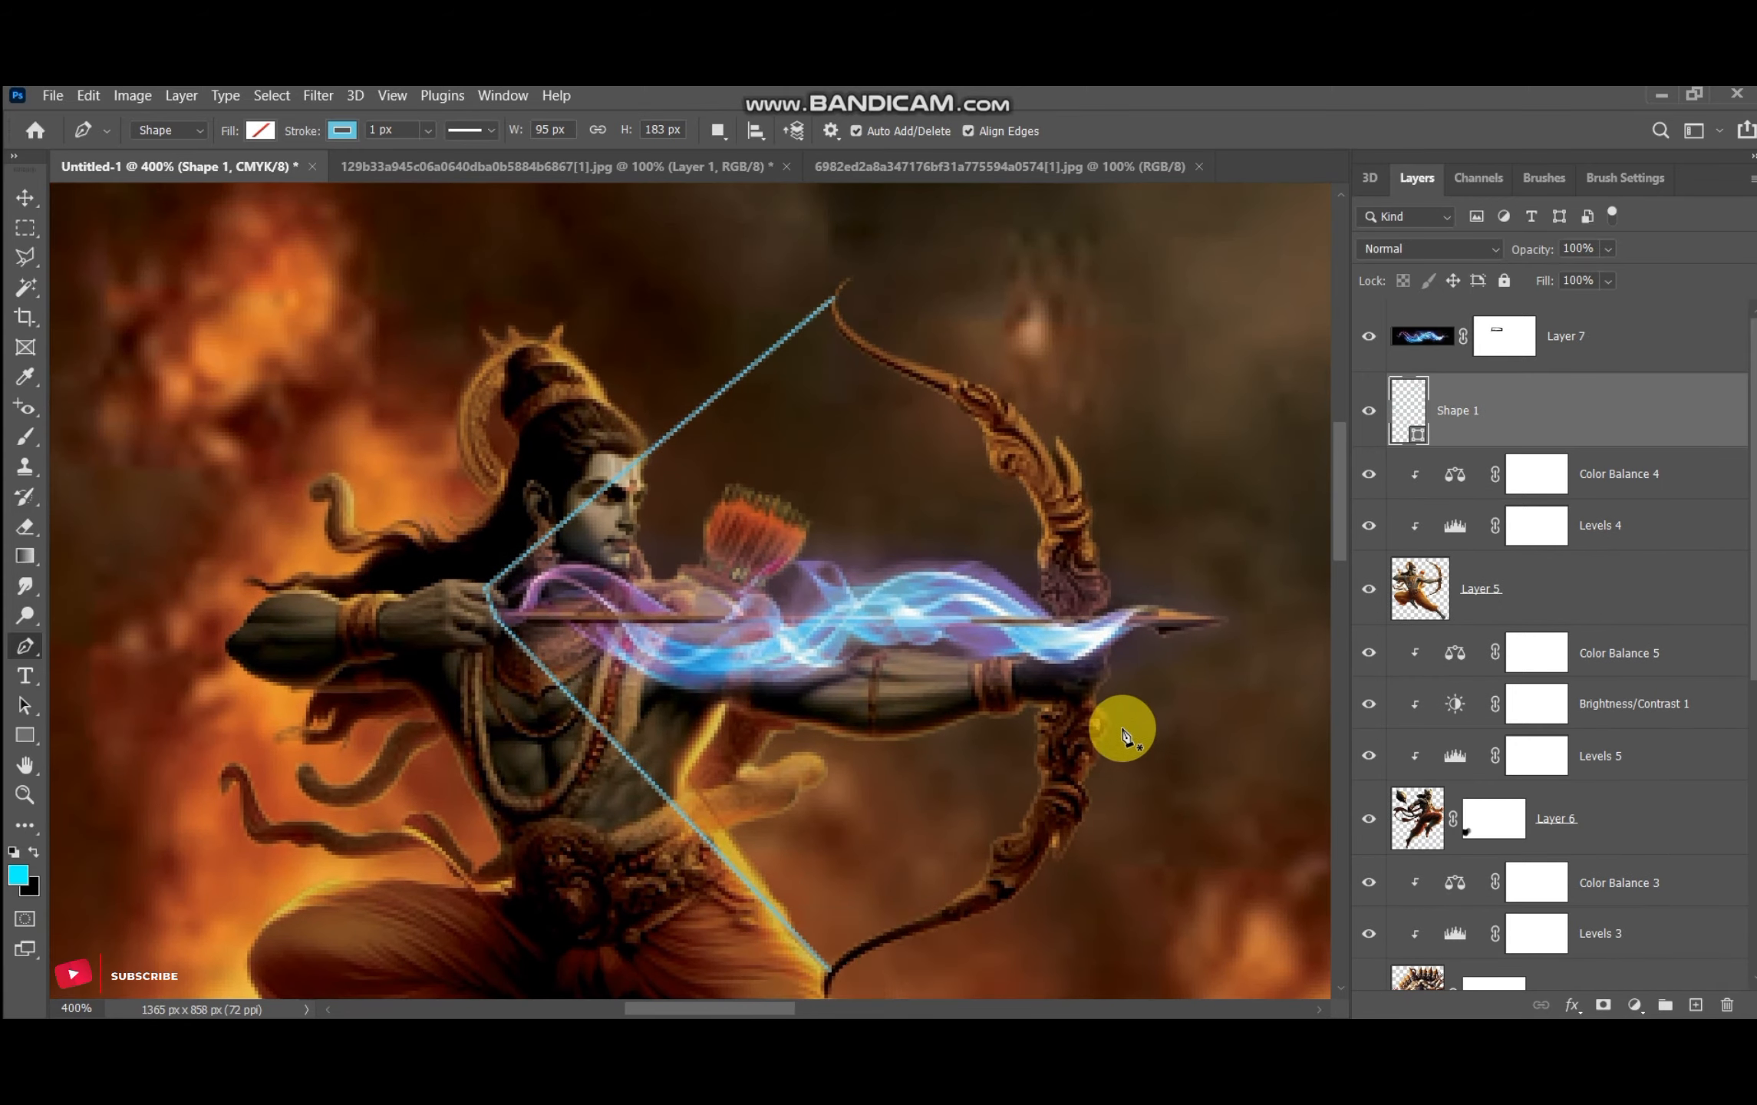
Give Shape 1 a light-blue Outer Glow with blend mode Normal and 100% opacity
key(ctrl+minus)
key(ctrl+minus)
click(1312, 198)
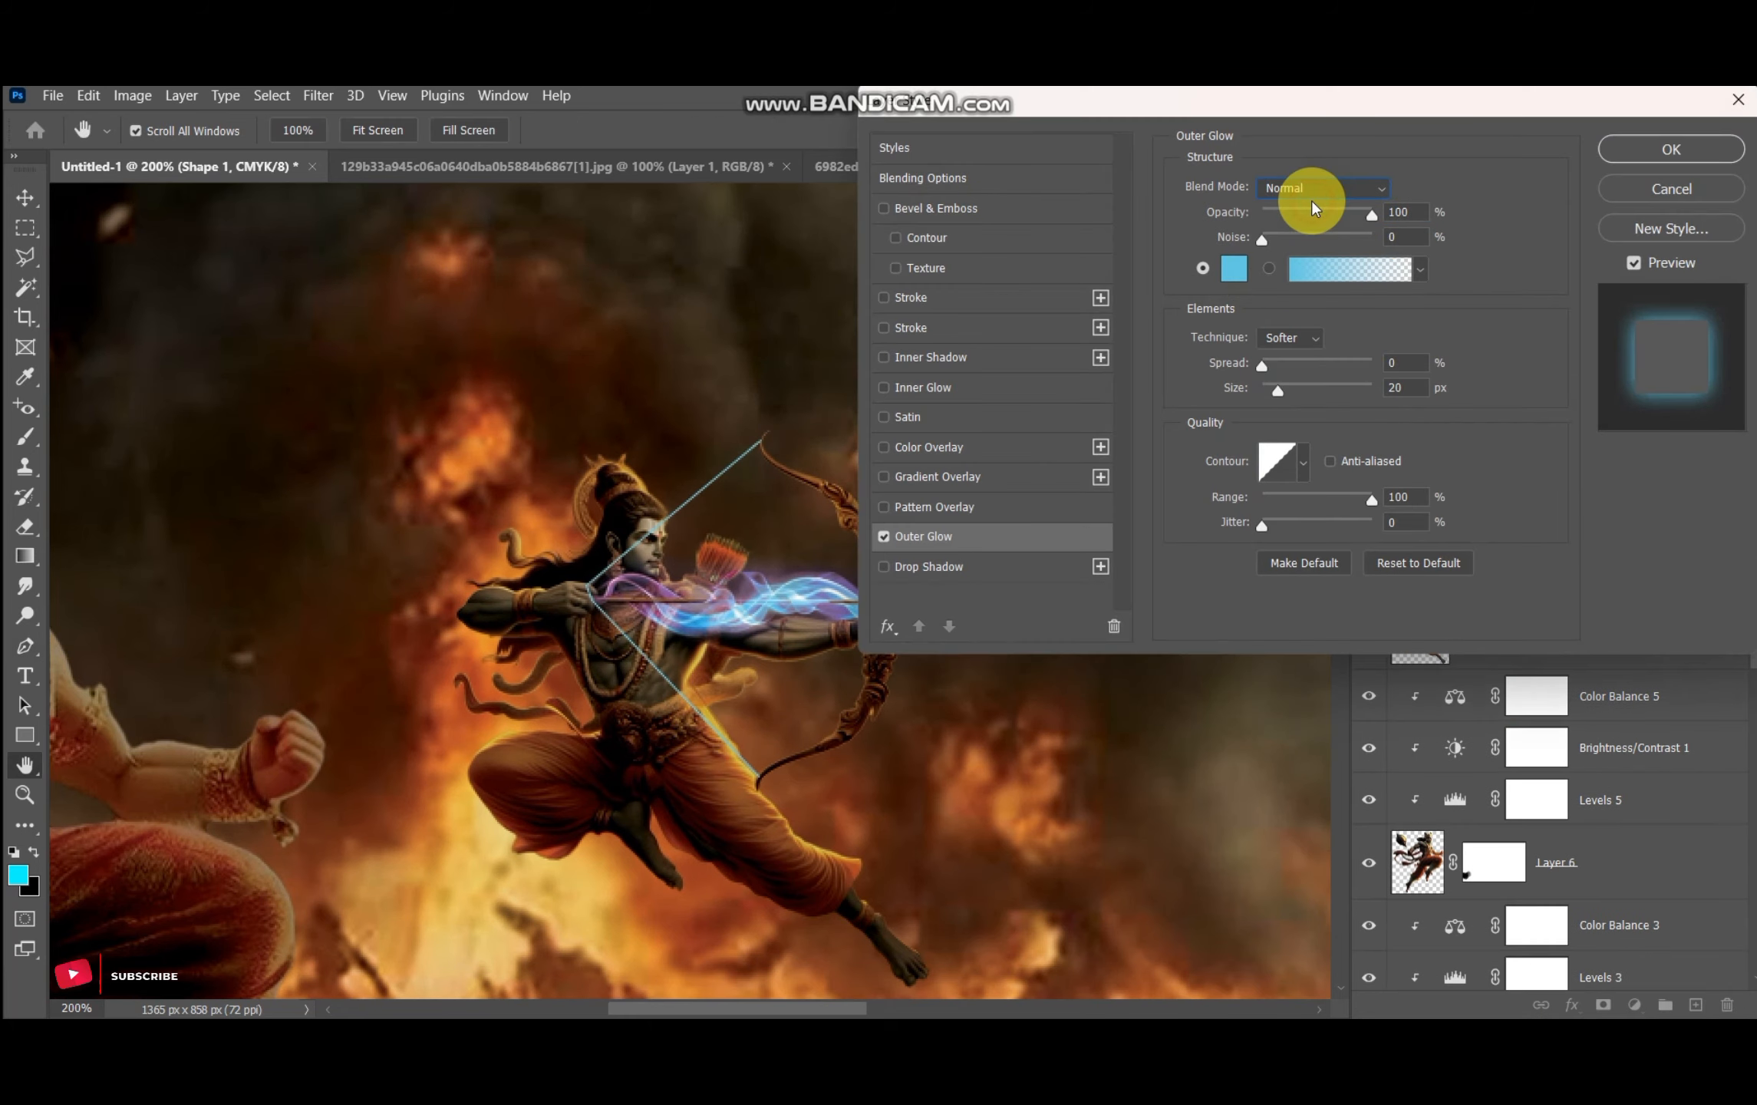
Try the Precise technique for the bowstring's Outer Glow and lower the glow size
click(1294, 340)
click(1295, 368)
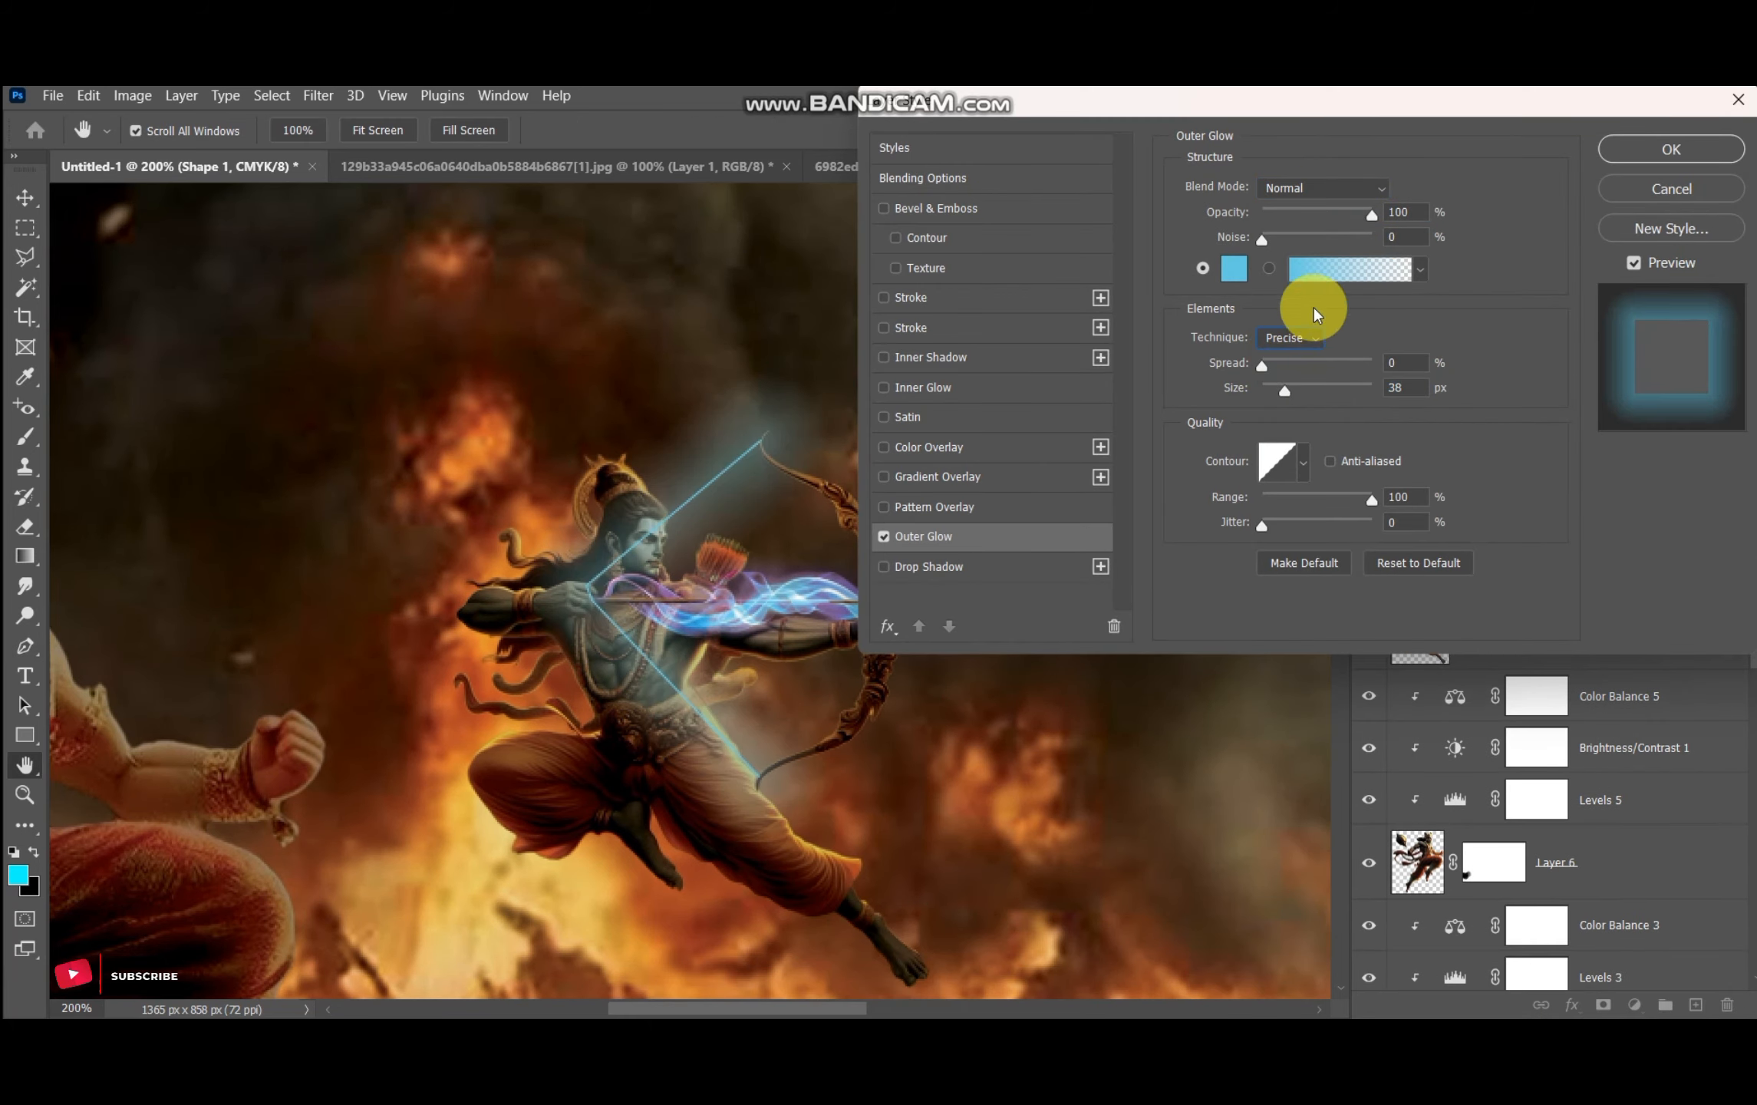
click(1412, 389)
key(Down)
key(Down)
key(Down)
key(Down)
key(Down)
key(Down)
key(Down)
key(Down)
key(Down)
key(Down)
key(Down)
key(Down)
key(Down)
key(Down)
key(Down)
key(Down)
key(Down)
key(Down)
key(Down)
key(Down)
Set the bowstring's Outer Glow technique to Softer, reduce its size to a narrow halo, and apply the style
click(1296, 336)
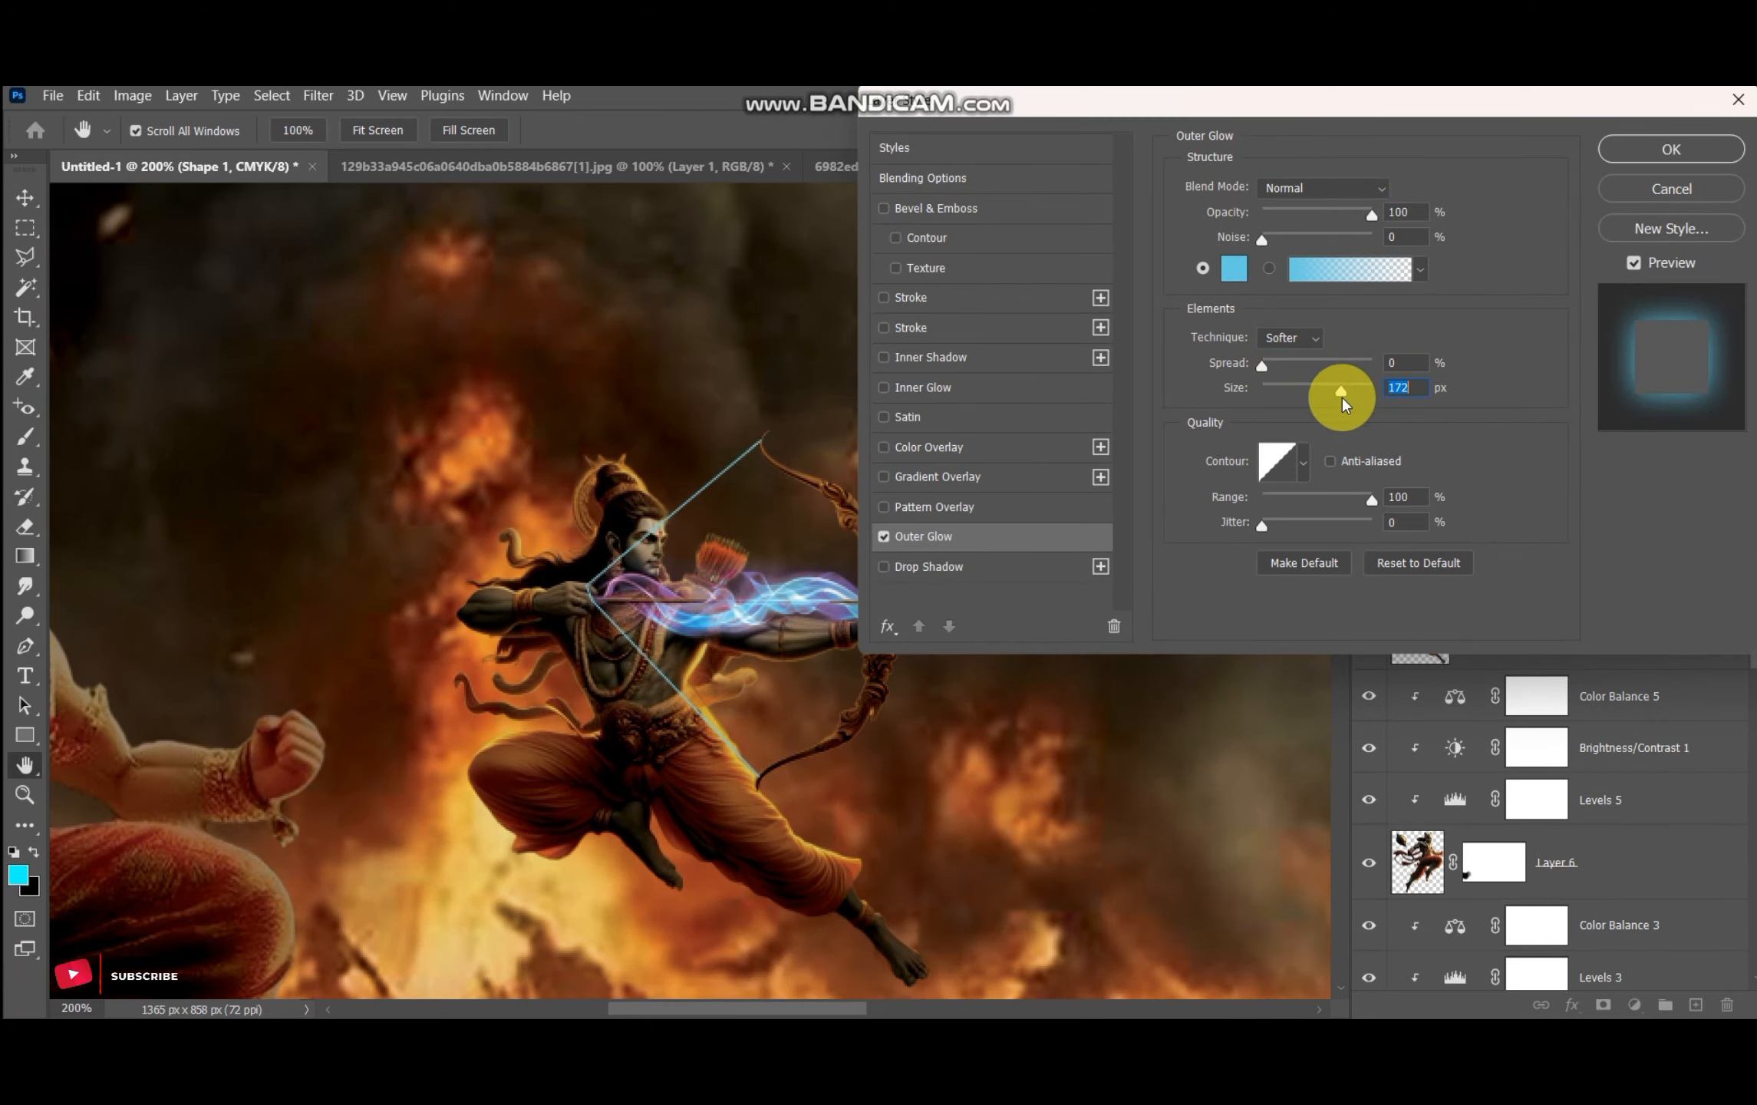
drag(1312, 391, 1277, 386)
key(Return)
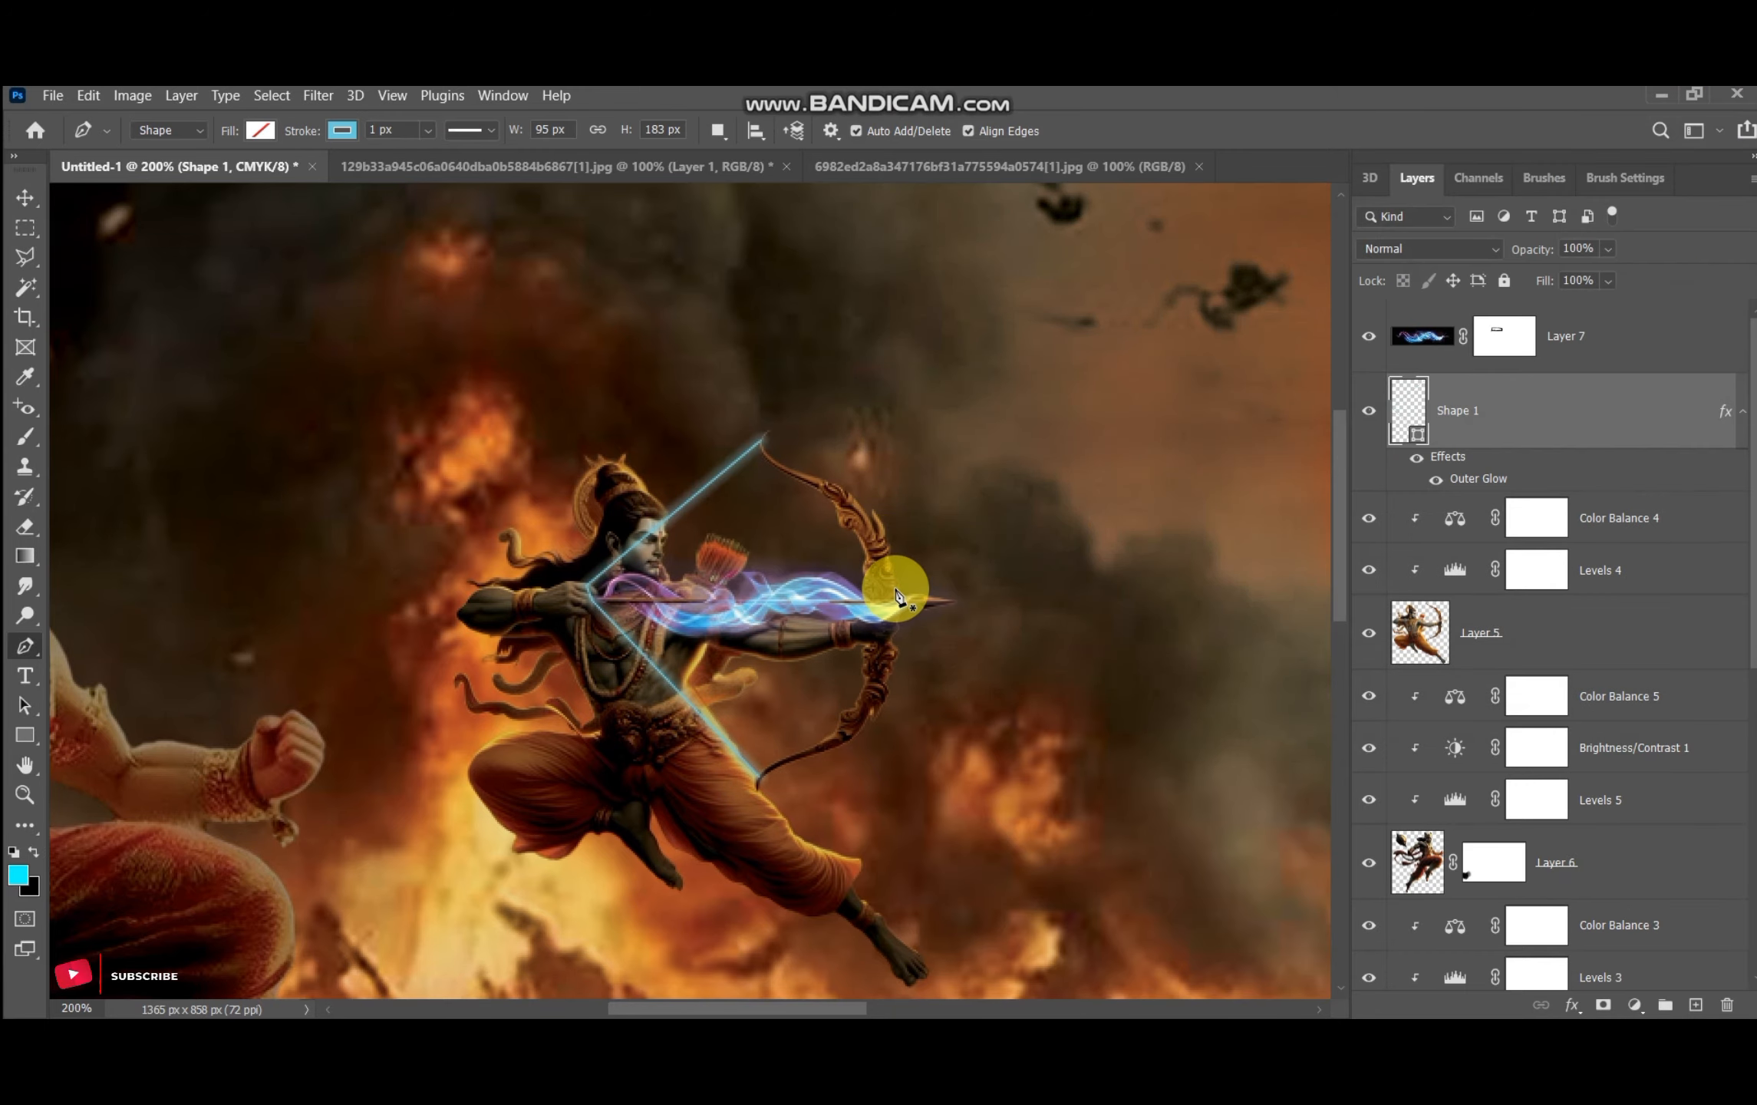
On a new layer above Shape 1, paint light-blue glow dots on both bow tips with a 7 px brush
key(b)
scroll(802, 890, up, 2)
key(ctrl+alt+shift+n)
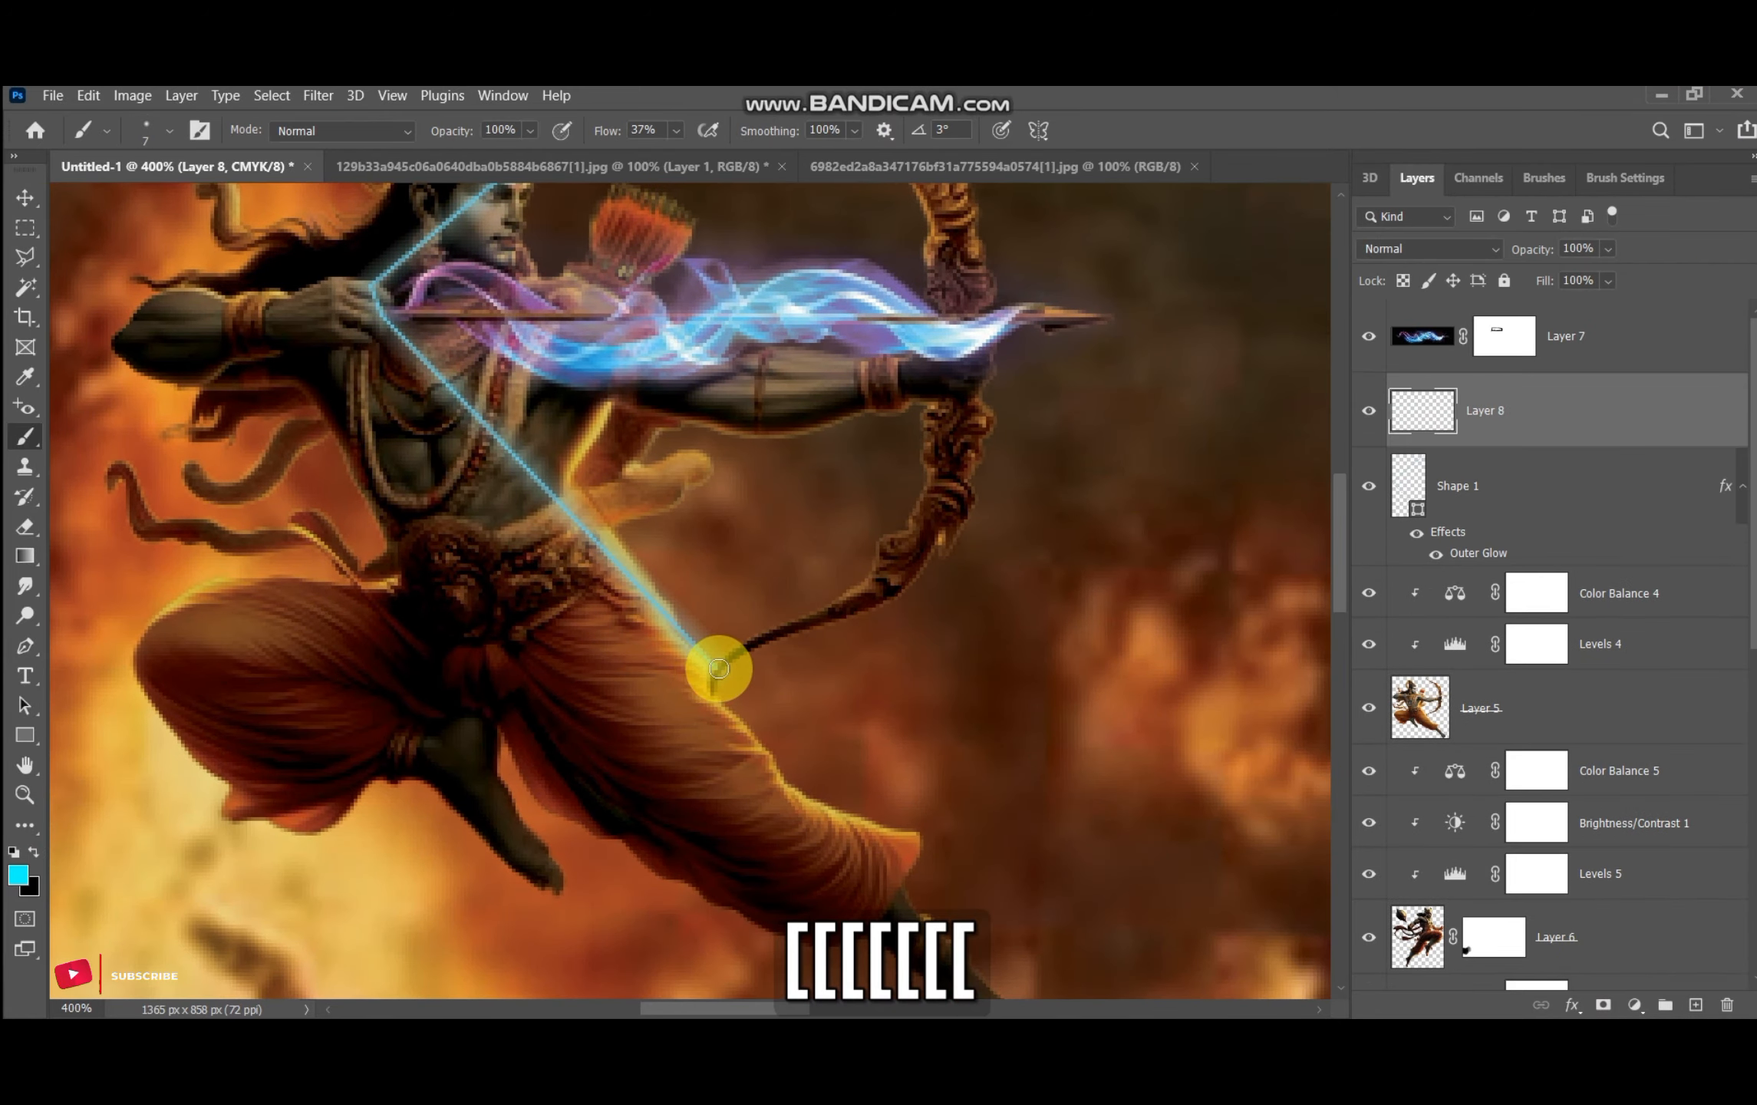
scroll(768, 590, up, 5)
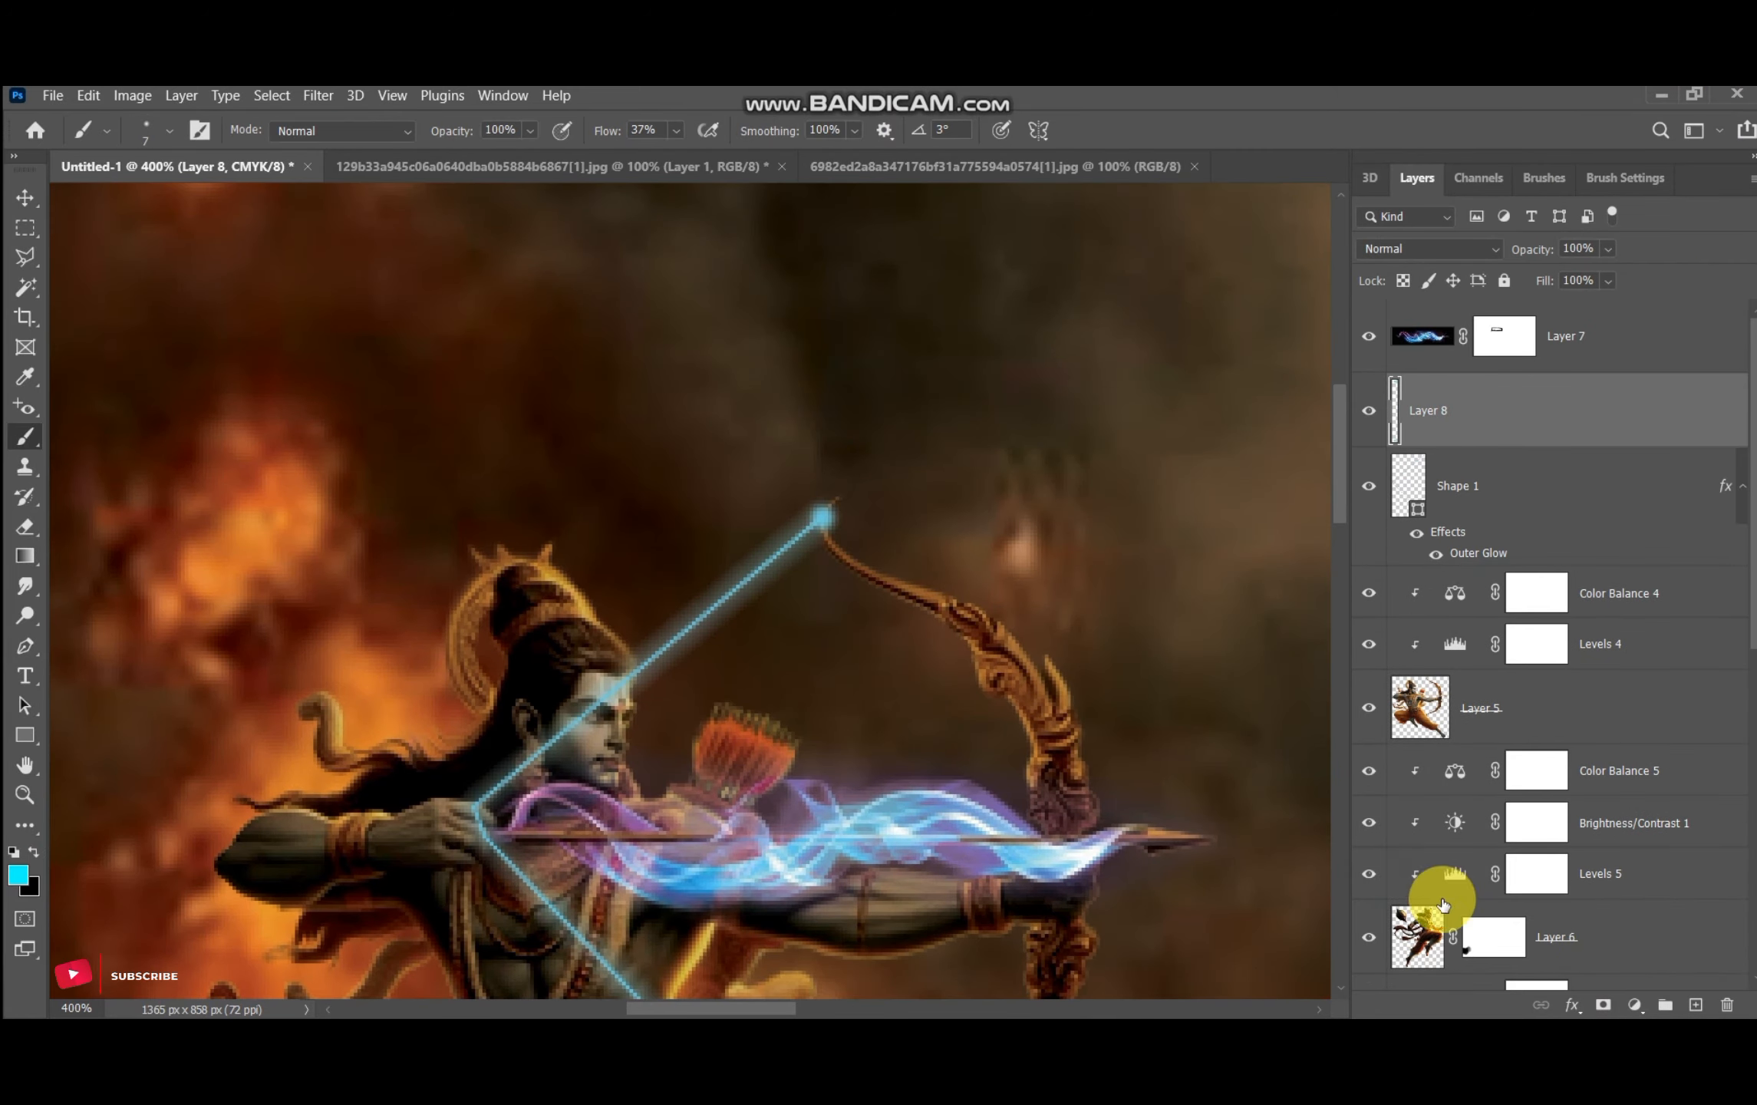
Add a Color Balance adjustment above Layer 7 and clip it to the light streak
key(ctrl+minus)
key(ctrl+minus)
click(1580, 338)
click(1634, 1005)
click(1635, 803)
click(1154, 598)
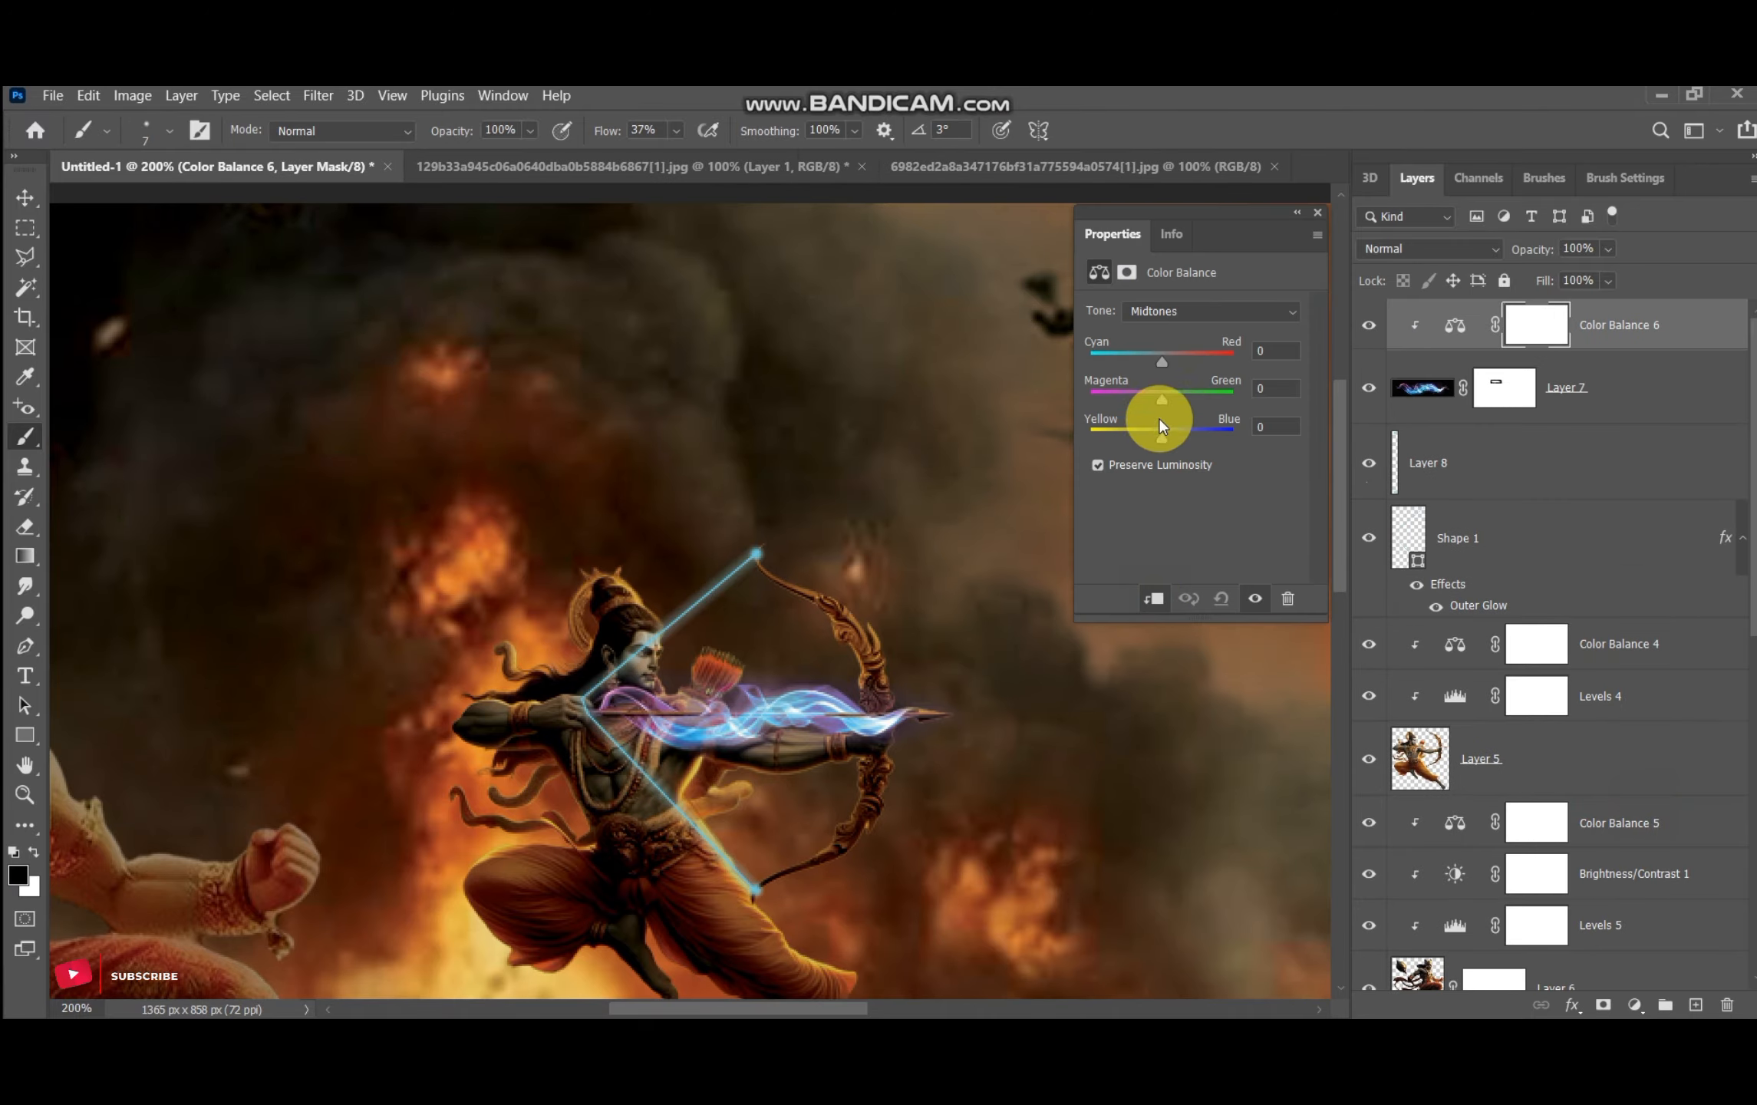
click(1318, 214)
On a new top layer, paint a soft light-blue glow along the arrow with an 80 px brush, keeping blend mode Normal
key(ctrl+plus)
click(1696, 1004)
key(bracketright)
key(bracketright)
key(bracketright)
key(bracketright)
key(bracketright)
key(bracketright)
key(bracketright)
key(bracketright)
key(bracketright)
key(bracketright)
key(bracketright)
key(bracketright)
key(bracketright)
key(bracketright)
mouse_move(572, 776)
mouse_down()
mouse_move(1182, 784)
mouse_move(399, 762)
mouse_up()
click(1424, 248)
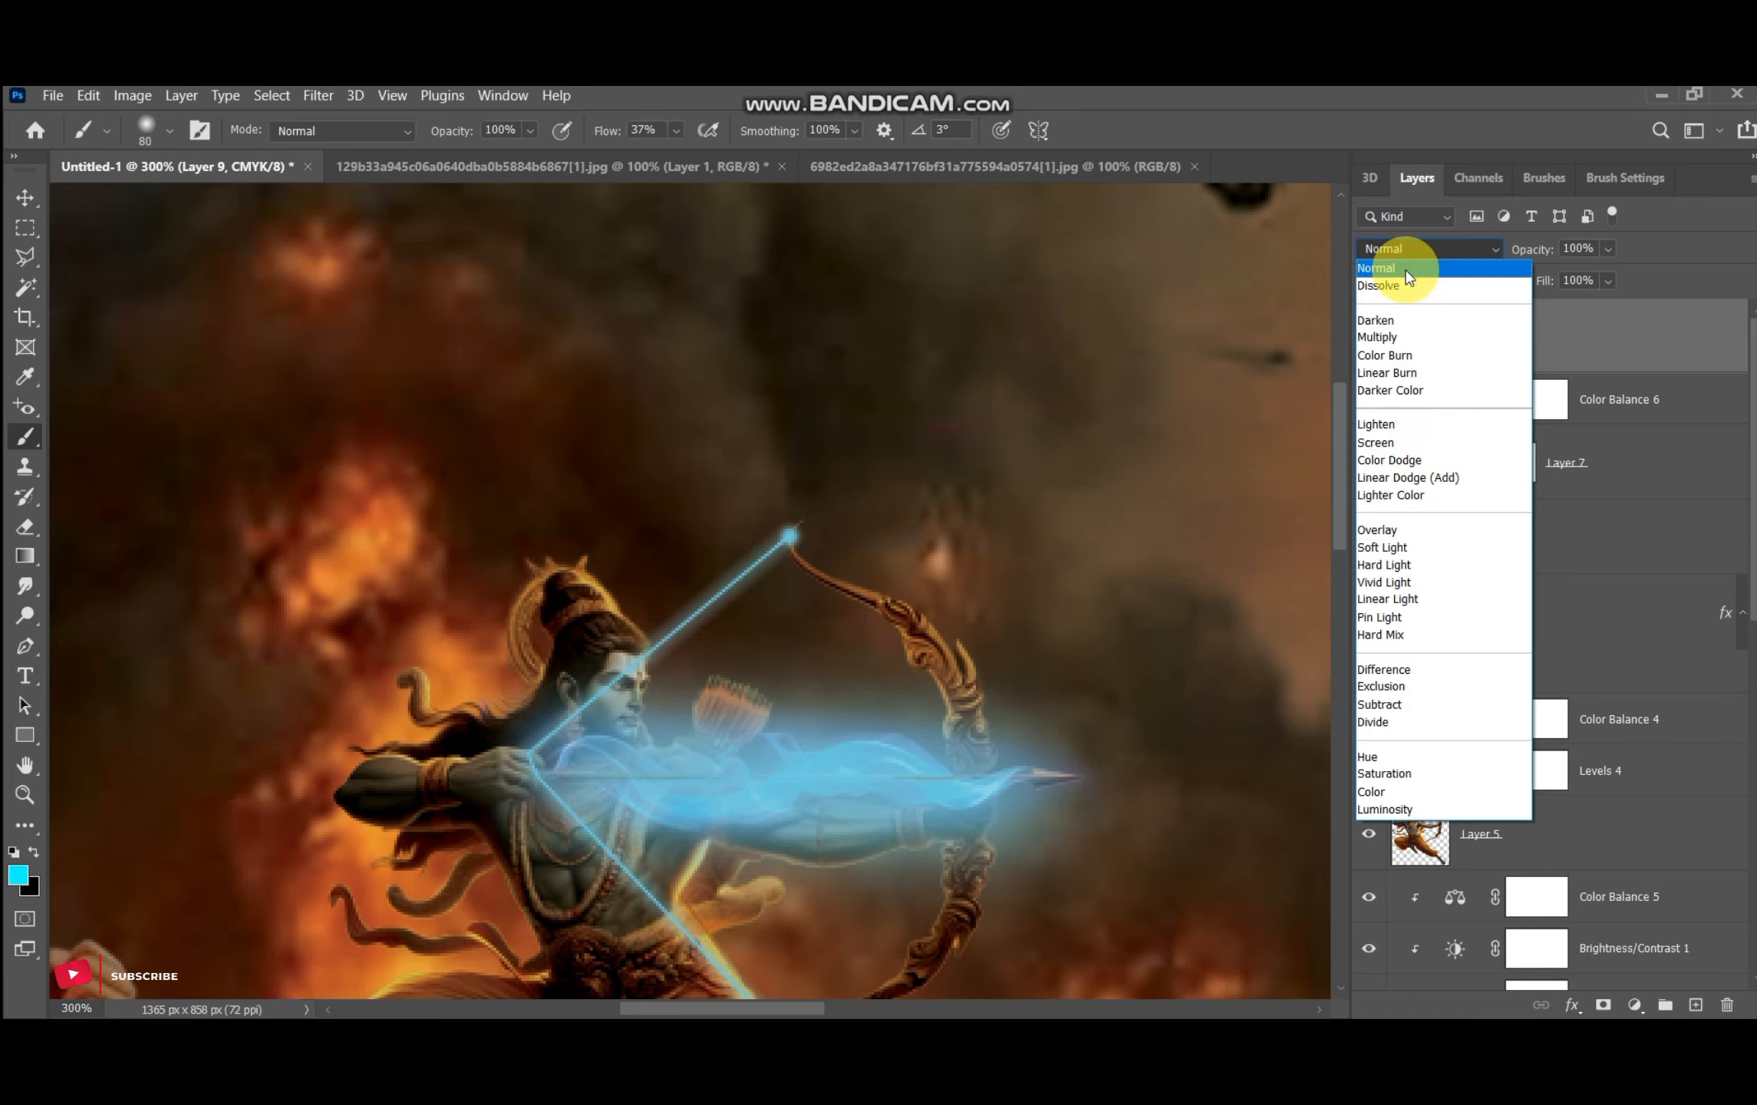
click(1404, 267)
Split Layer 9's Underlying Layer black Blend If slider to 0/114 and mask out excess glow over the arrow
double_click(1589, 338)
drag(1184, 556, 1311, 628)
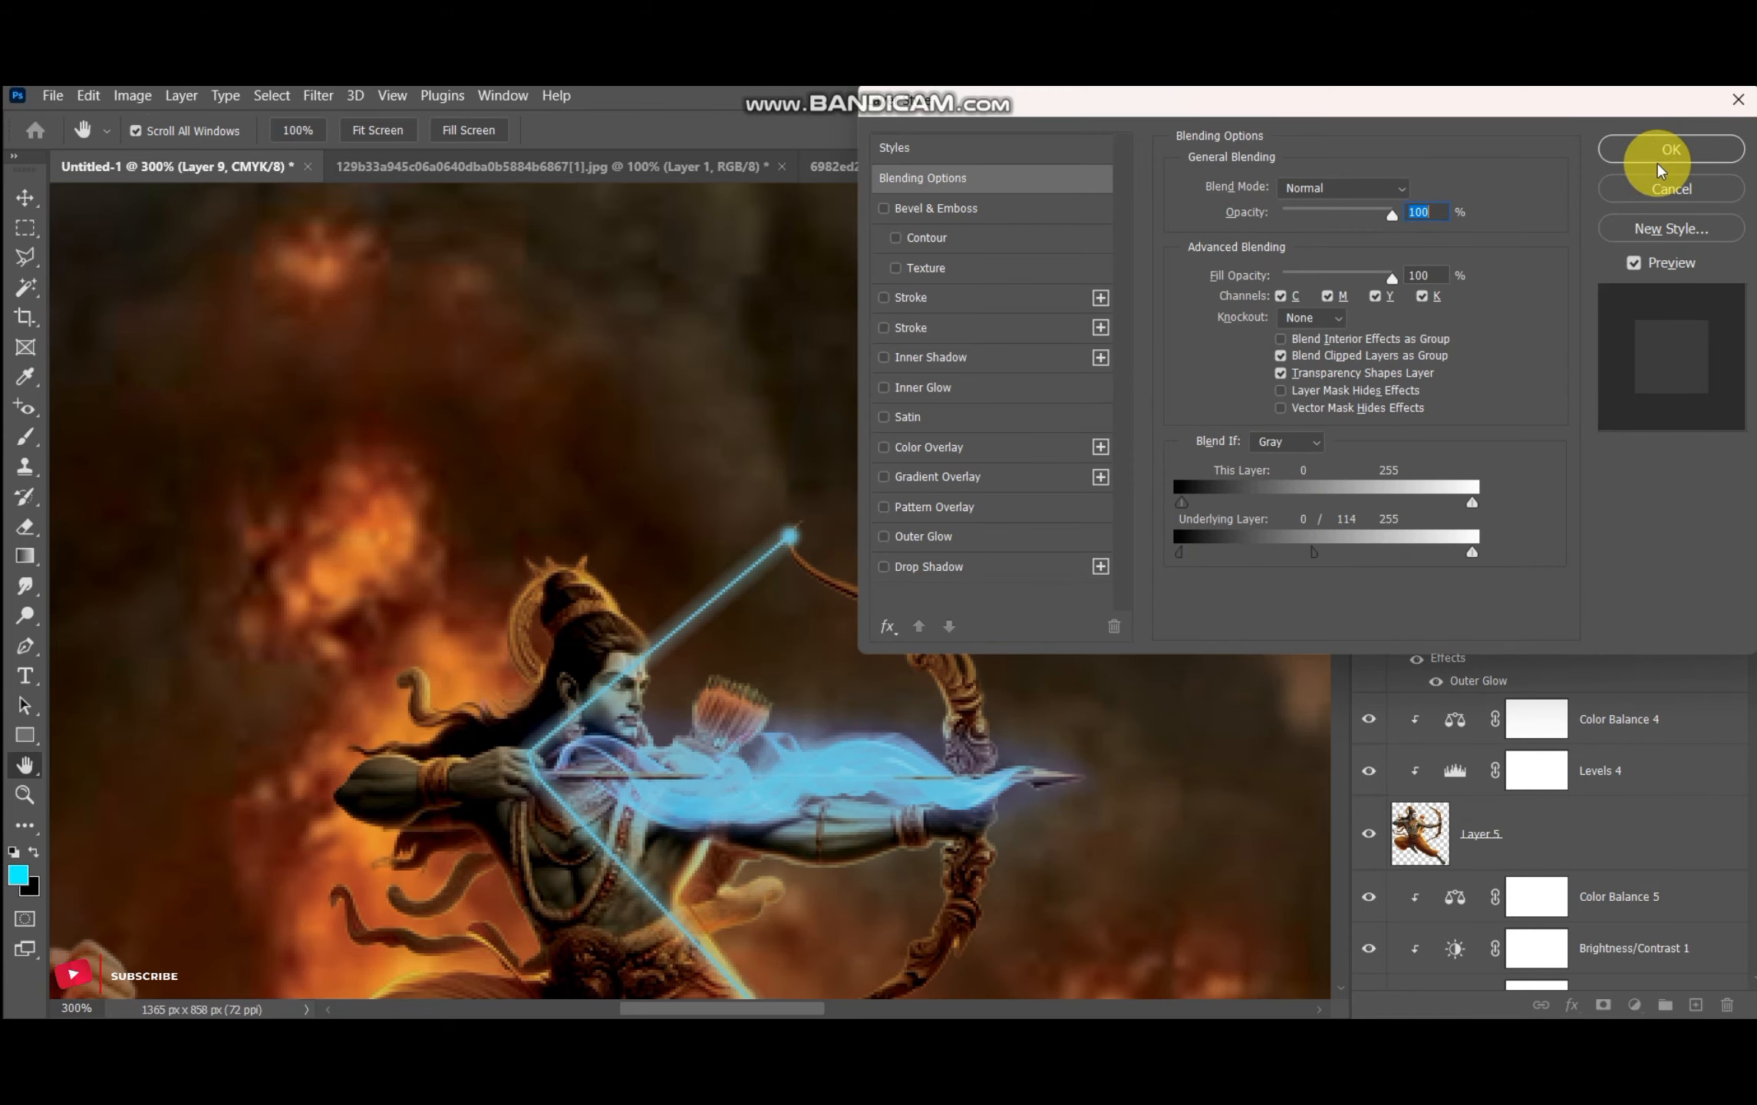
click(1665, 144)
click(1602, 1005)
drag(907, 781, 883, 777)
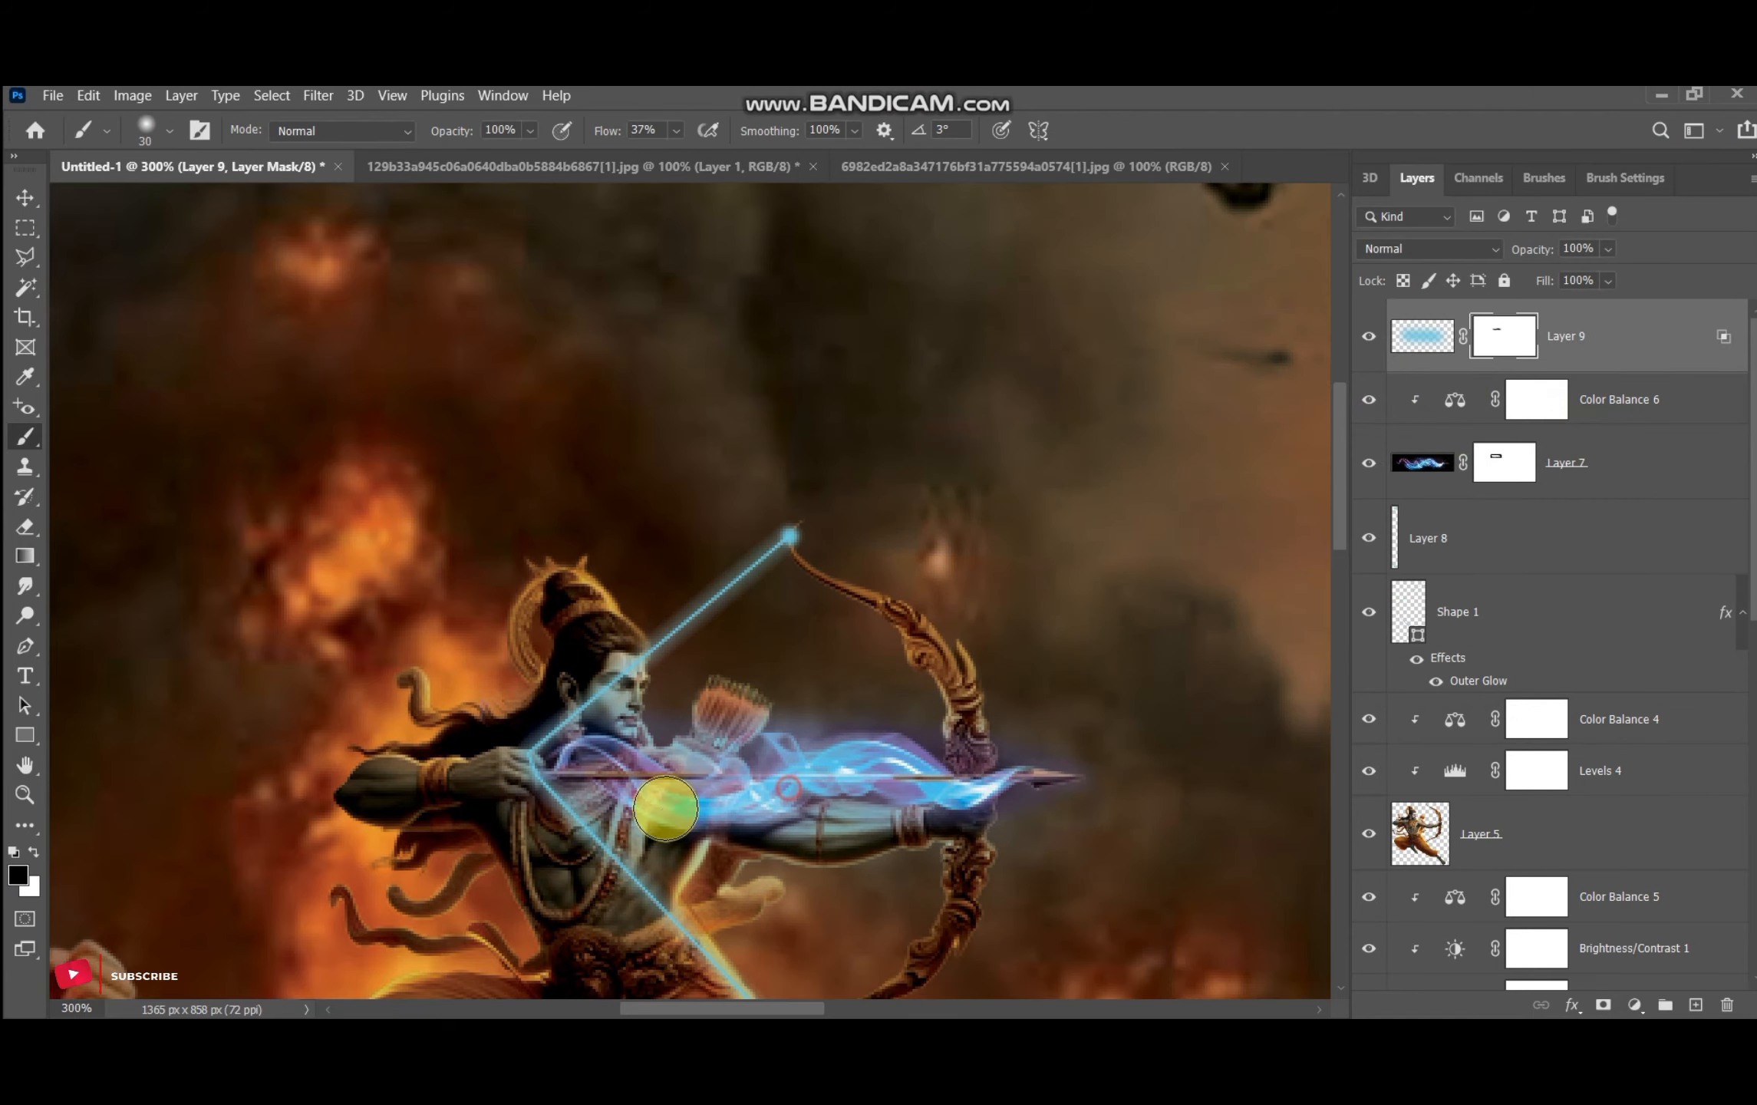
On another new top layer, paint a broader light-blue glow over the arrow with a 100 px brush at 100% flow
click(1695, 1005)
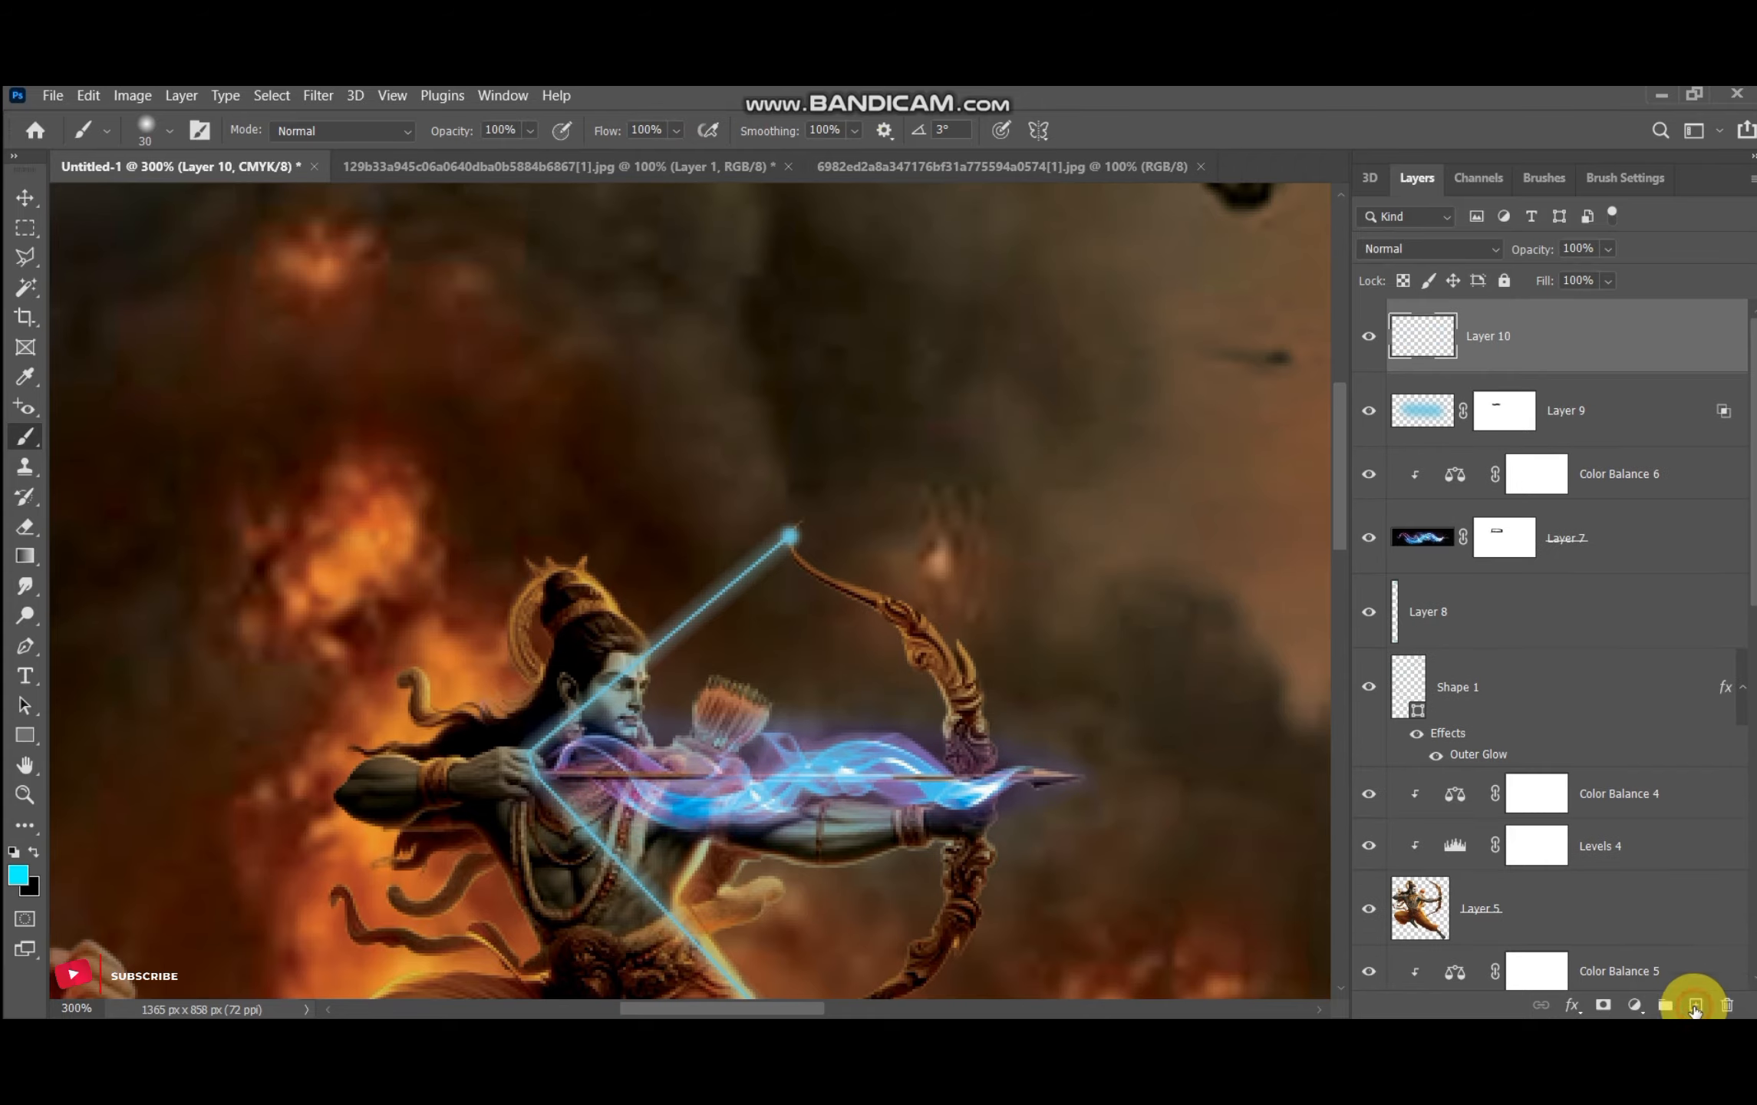
key(ctrl+z)
mouse_move(587, 768)
mouse_down()
mouse_move(674, 804)
mouse_move(934, 788)
mouse_up()
key(ctrl+z)
key(bracketright)
key(bracketright)
key(bracketright)
key(bracketright)
key(bracketright)
key(bracketright)
key(bracketright)
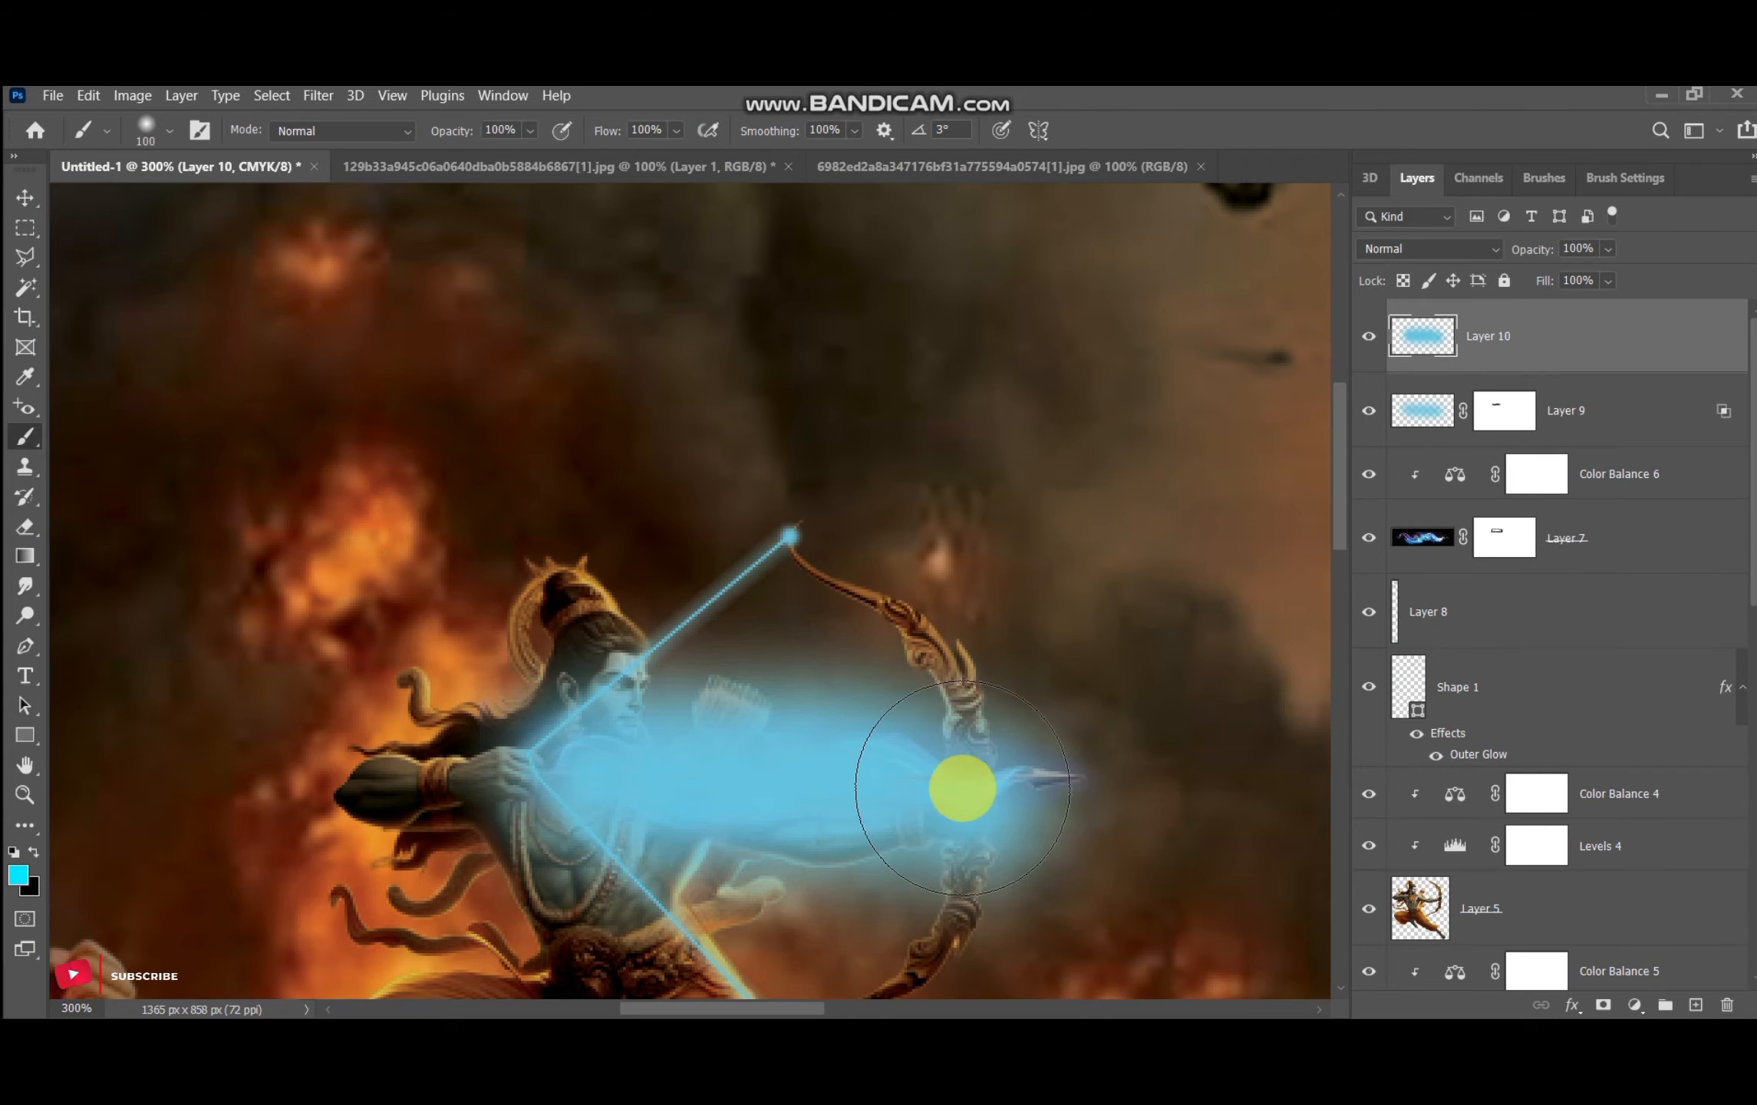
Set Layer 10's blend mode to Linear Burn and its fill to 47%
click(1439, 248)
click(1444, 376)
click(1609, 281)
mouse_move(1641, 308)
mouse_down()
mouse_move(1557, 310)
mouse_move(1577, 310)
mouse_up()
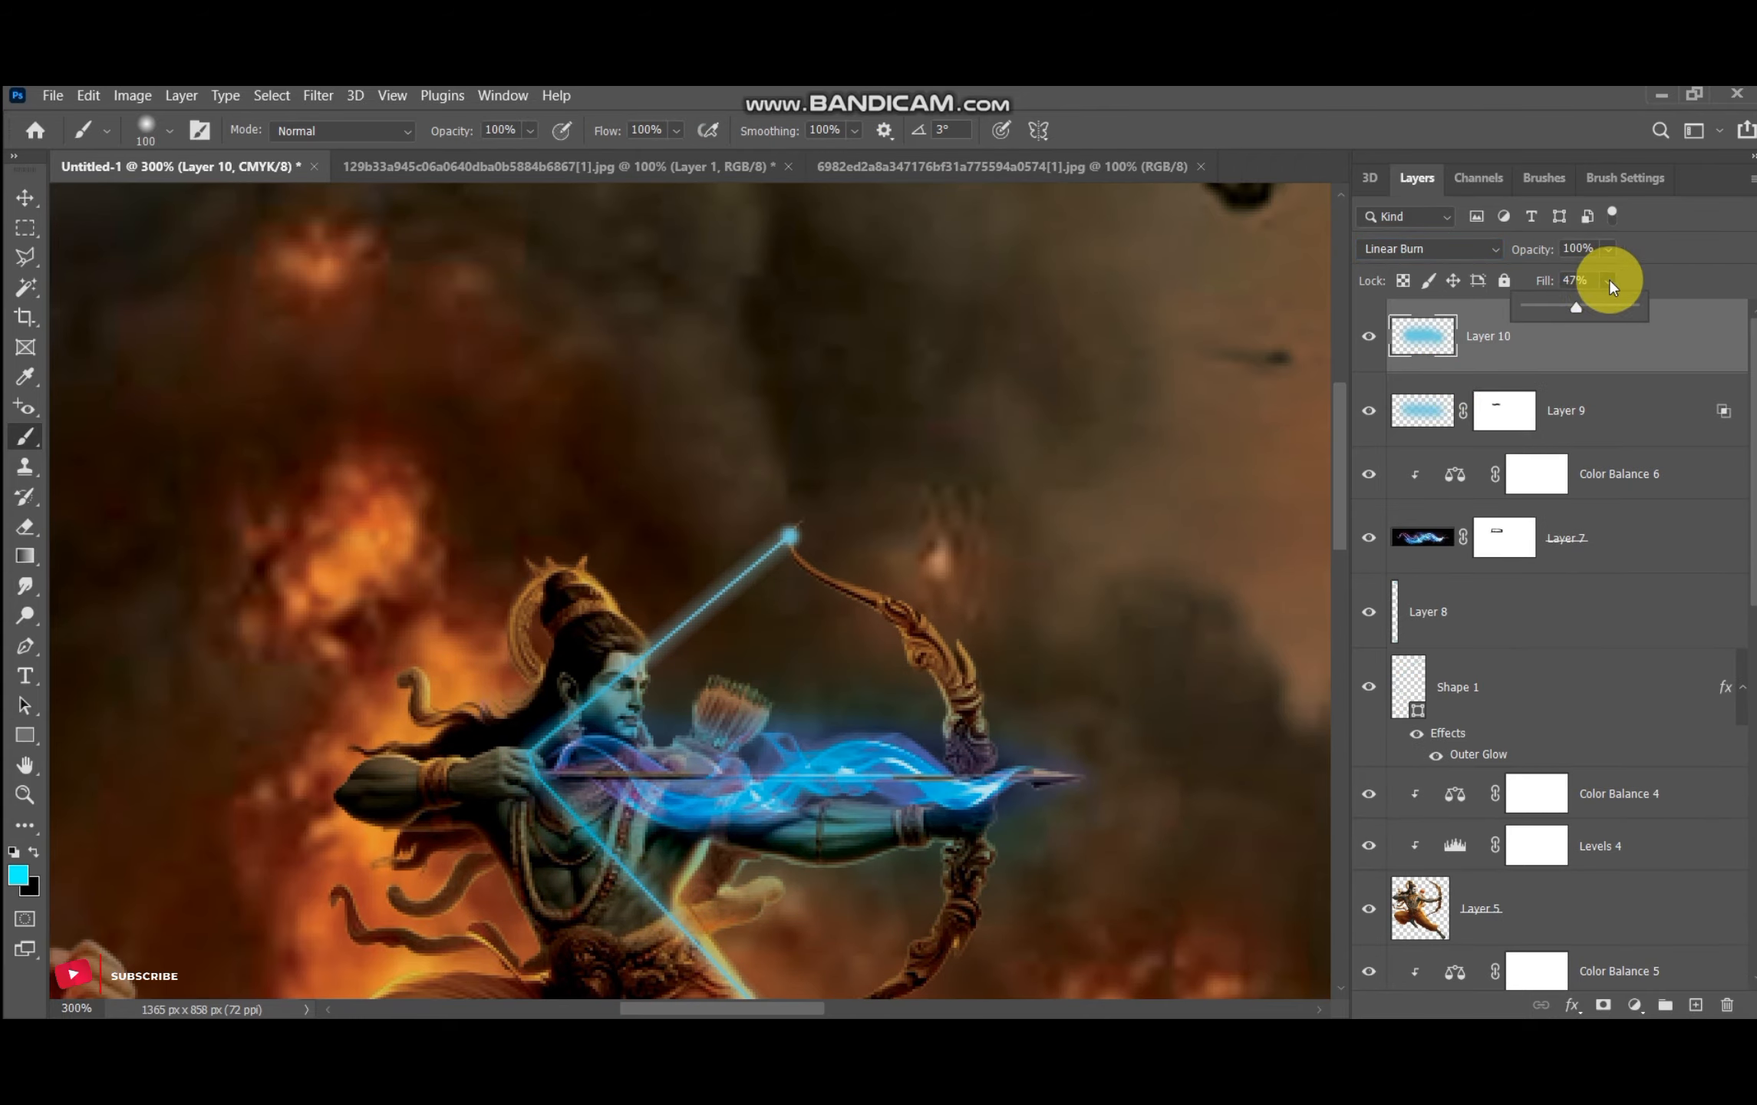
click(1613, 280)
Bring the blue energy burst image into the composite as a new top layer, scale it down and place it over the arrowhead
click(789, 167)
click(917, 471)
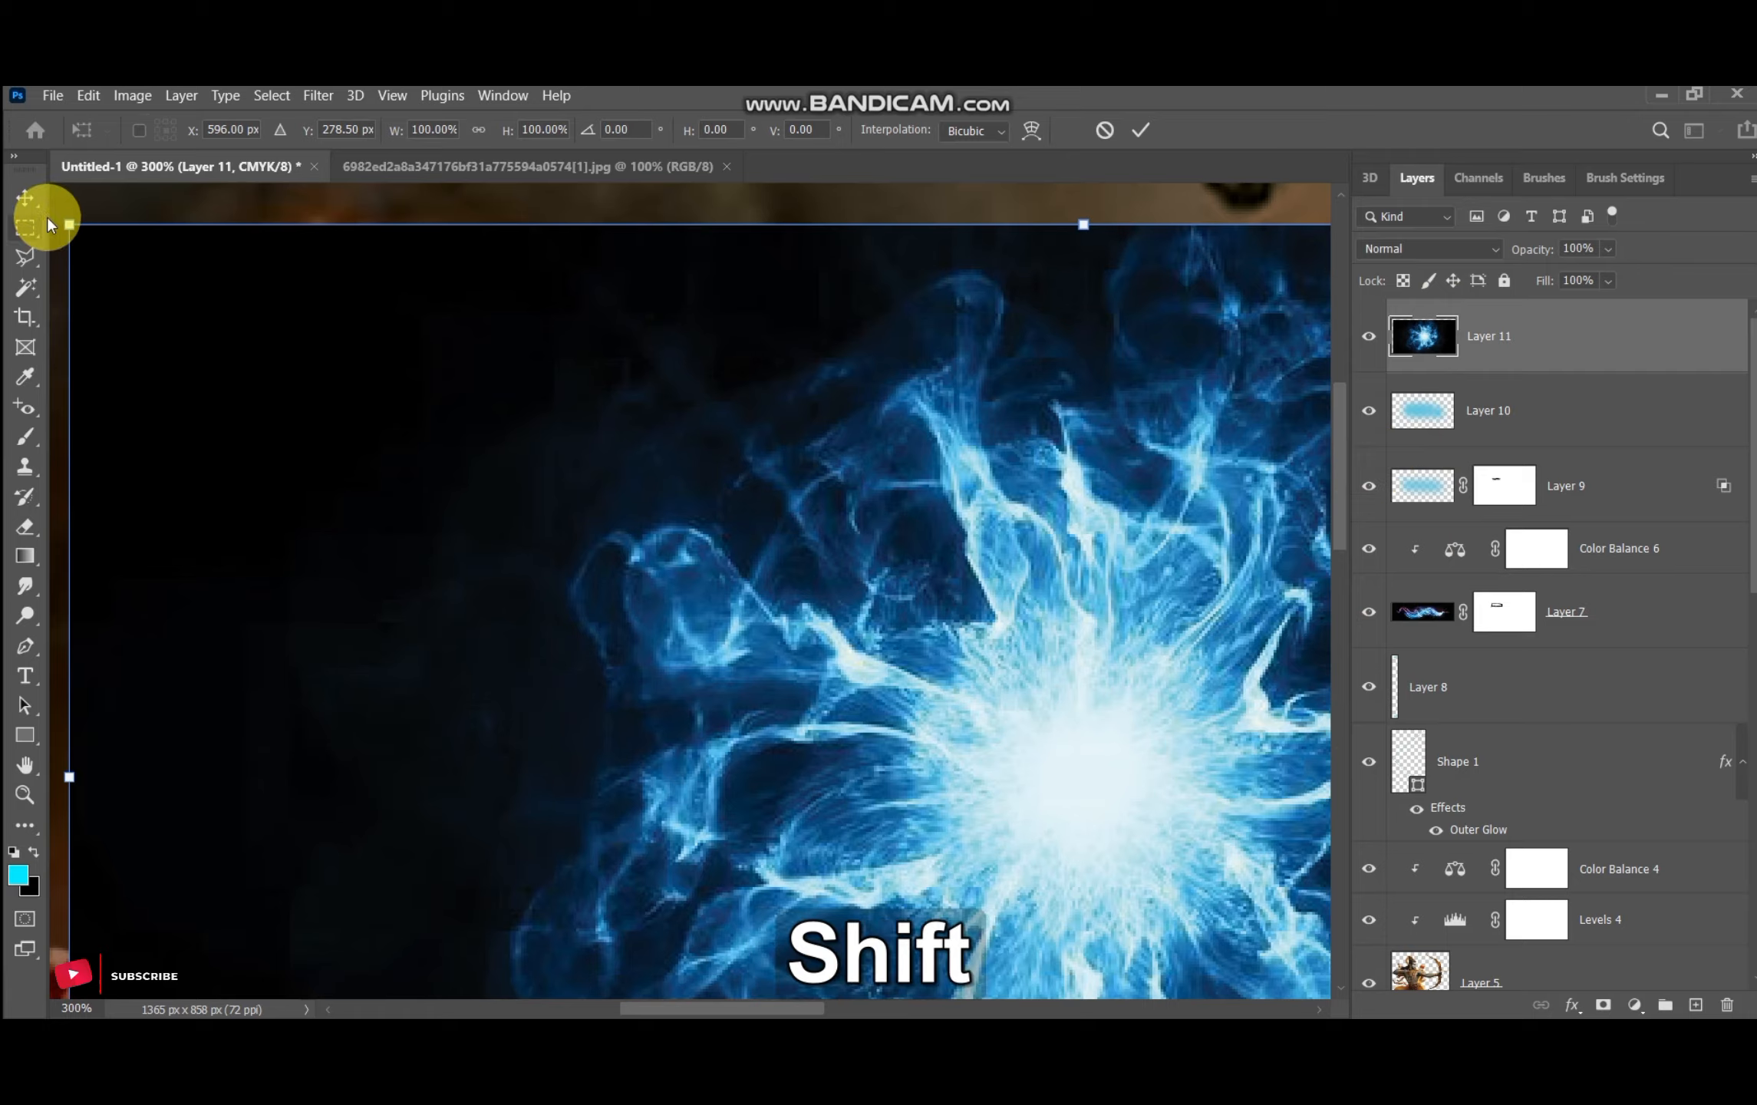
drag(40, 215, 686, 561)
drag(835, 636, 1151, 769)
key(Return)
Set Layer 11's blend mode to Screen, then shrink the energy burst slightly and center it on the arrowhead
click(1439, 249)
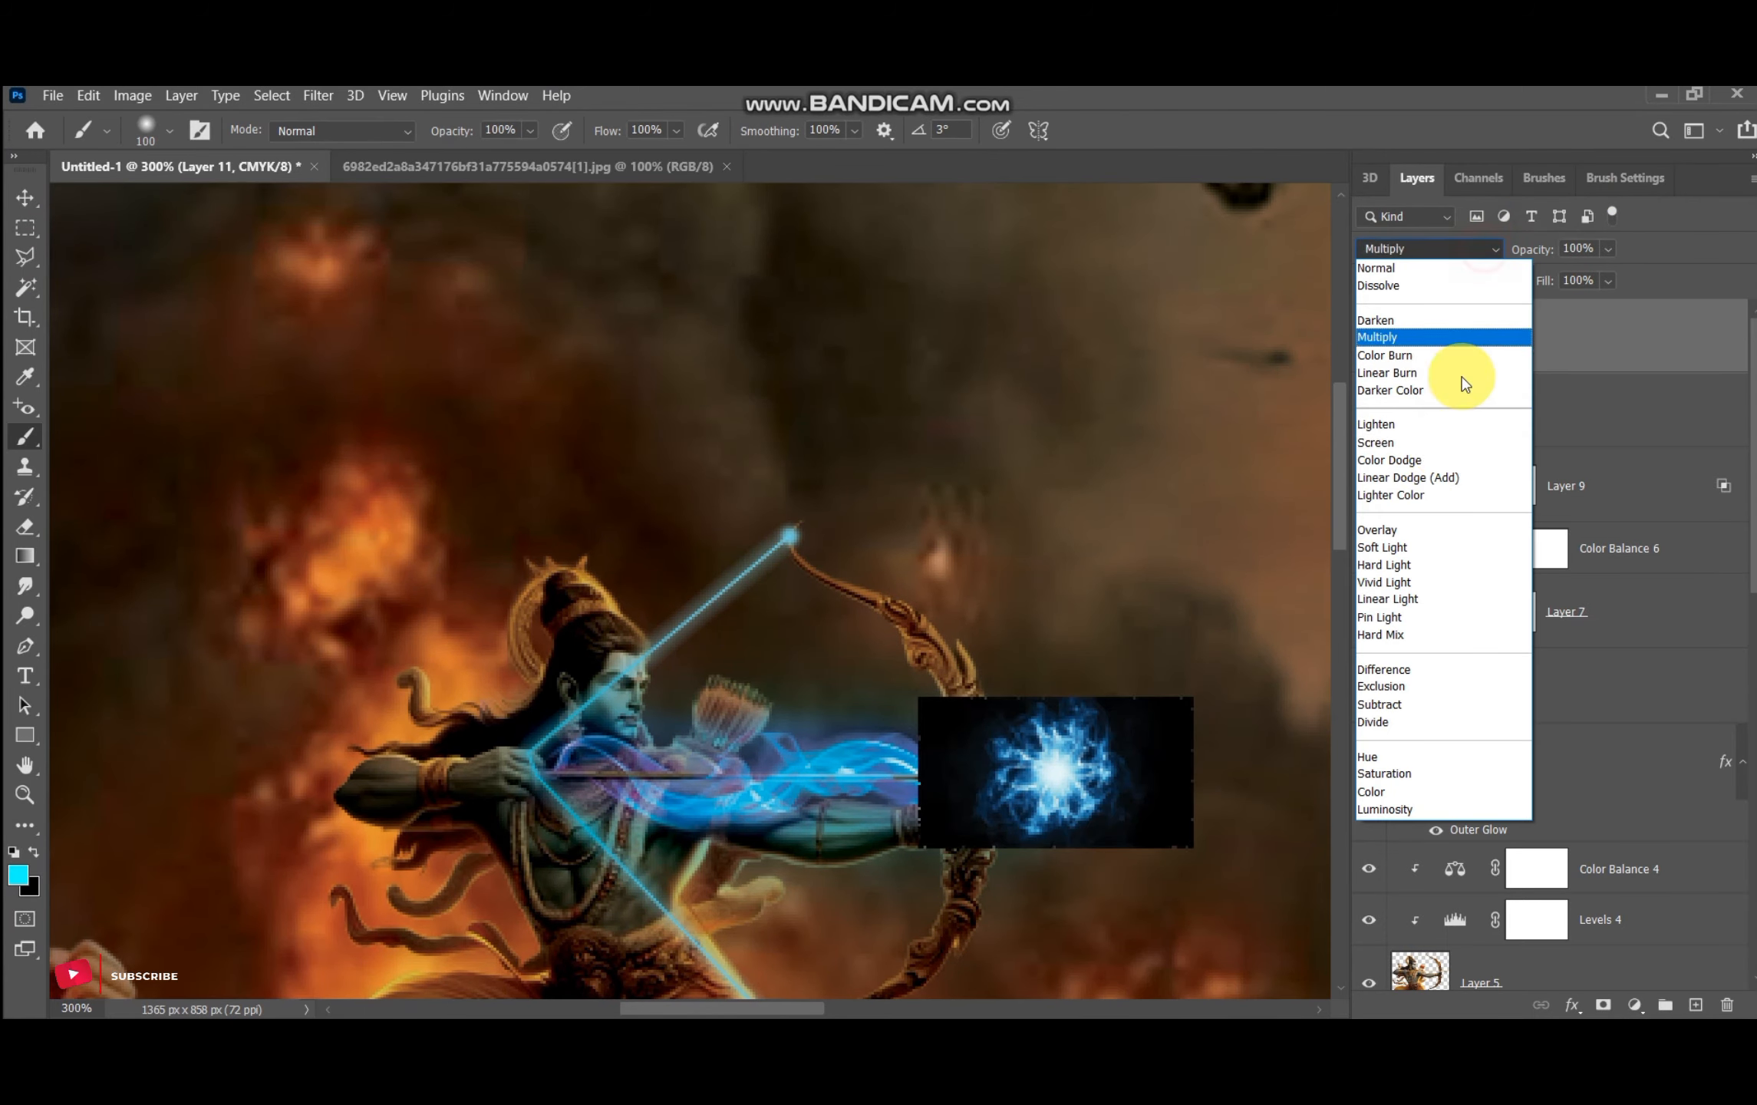
click(1442, 443)
key(ctrl+t)
drag(1193, 697, 1154, 719)
drag(1038, 794, 1050, 781)
key(Return)
Add a mask to Layer 11 and paint out the rectangular edges around the energy burst with a small soft brush
click(1603, 1005)
key(ctrl+z)
mouse_move(1180, 889)
mouse_down()
mouse_move(1151, 840)
mouse_move(1181, 734)
mouse_up()
key(bracketleft)
key(bracketleft)
key(bracketleft)
key(bracketleft)
key(ctrl+z)
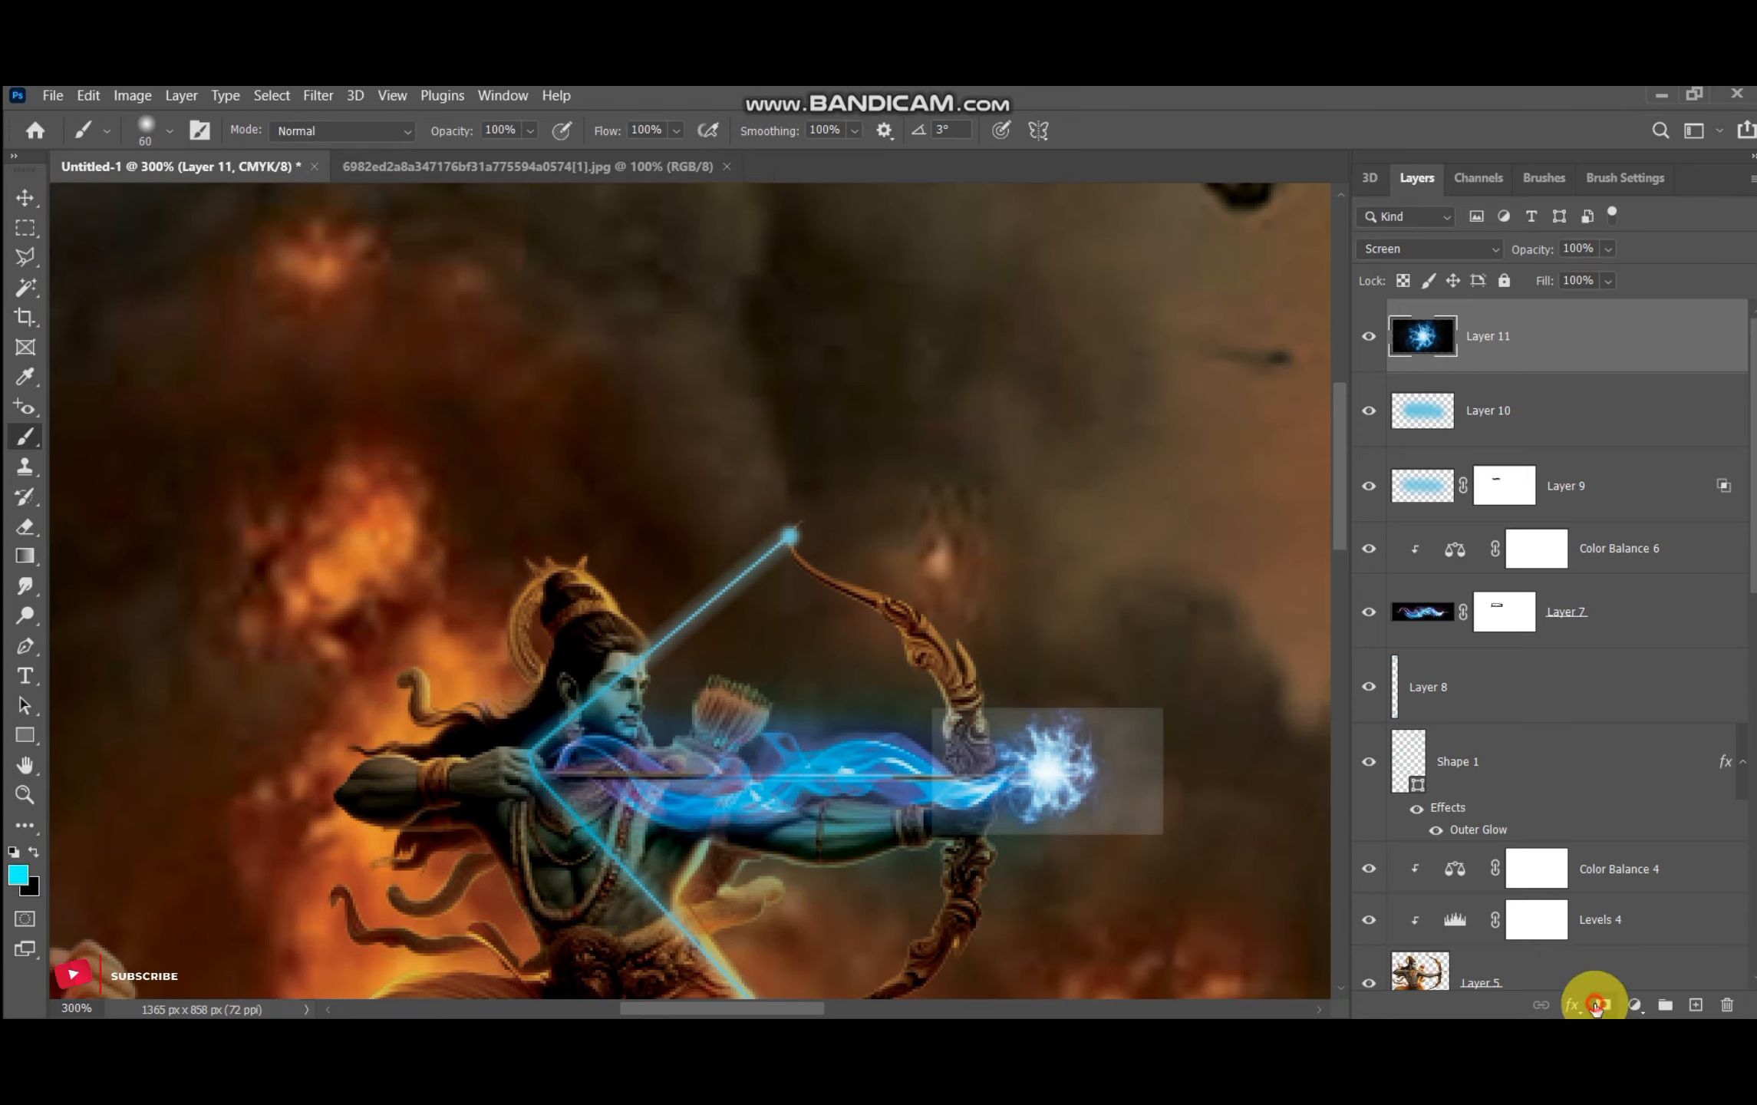
key(bracketleft)
key(bracketleft)
key(bracketleft)
key(bracketleft)
key(bracketleft)
key(bracketleft)
key(bracketleft)
key(bracketleft)
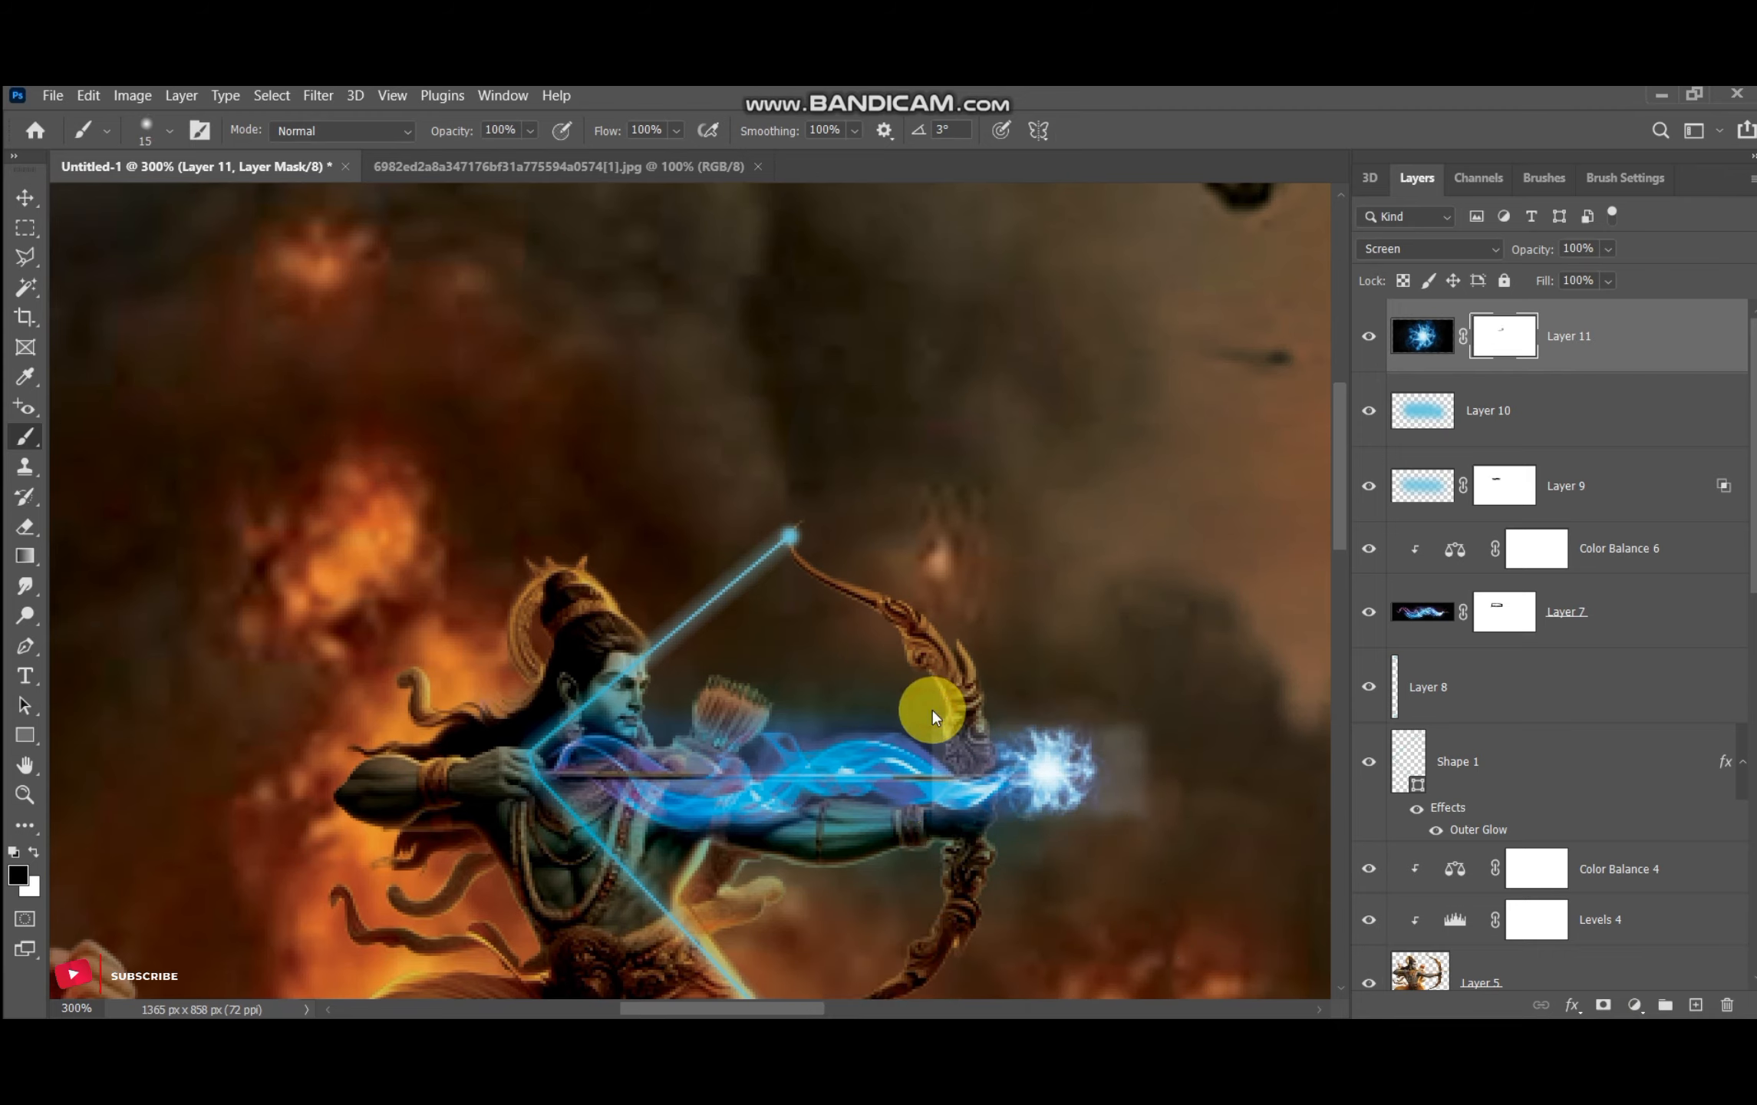
key(ctrl+minus)
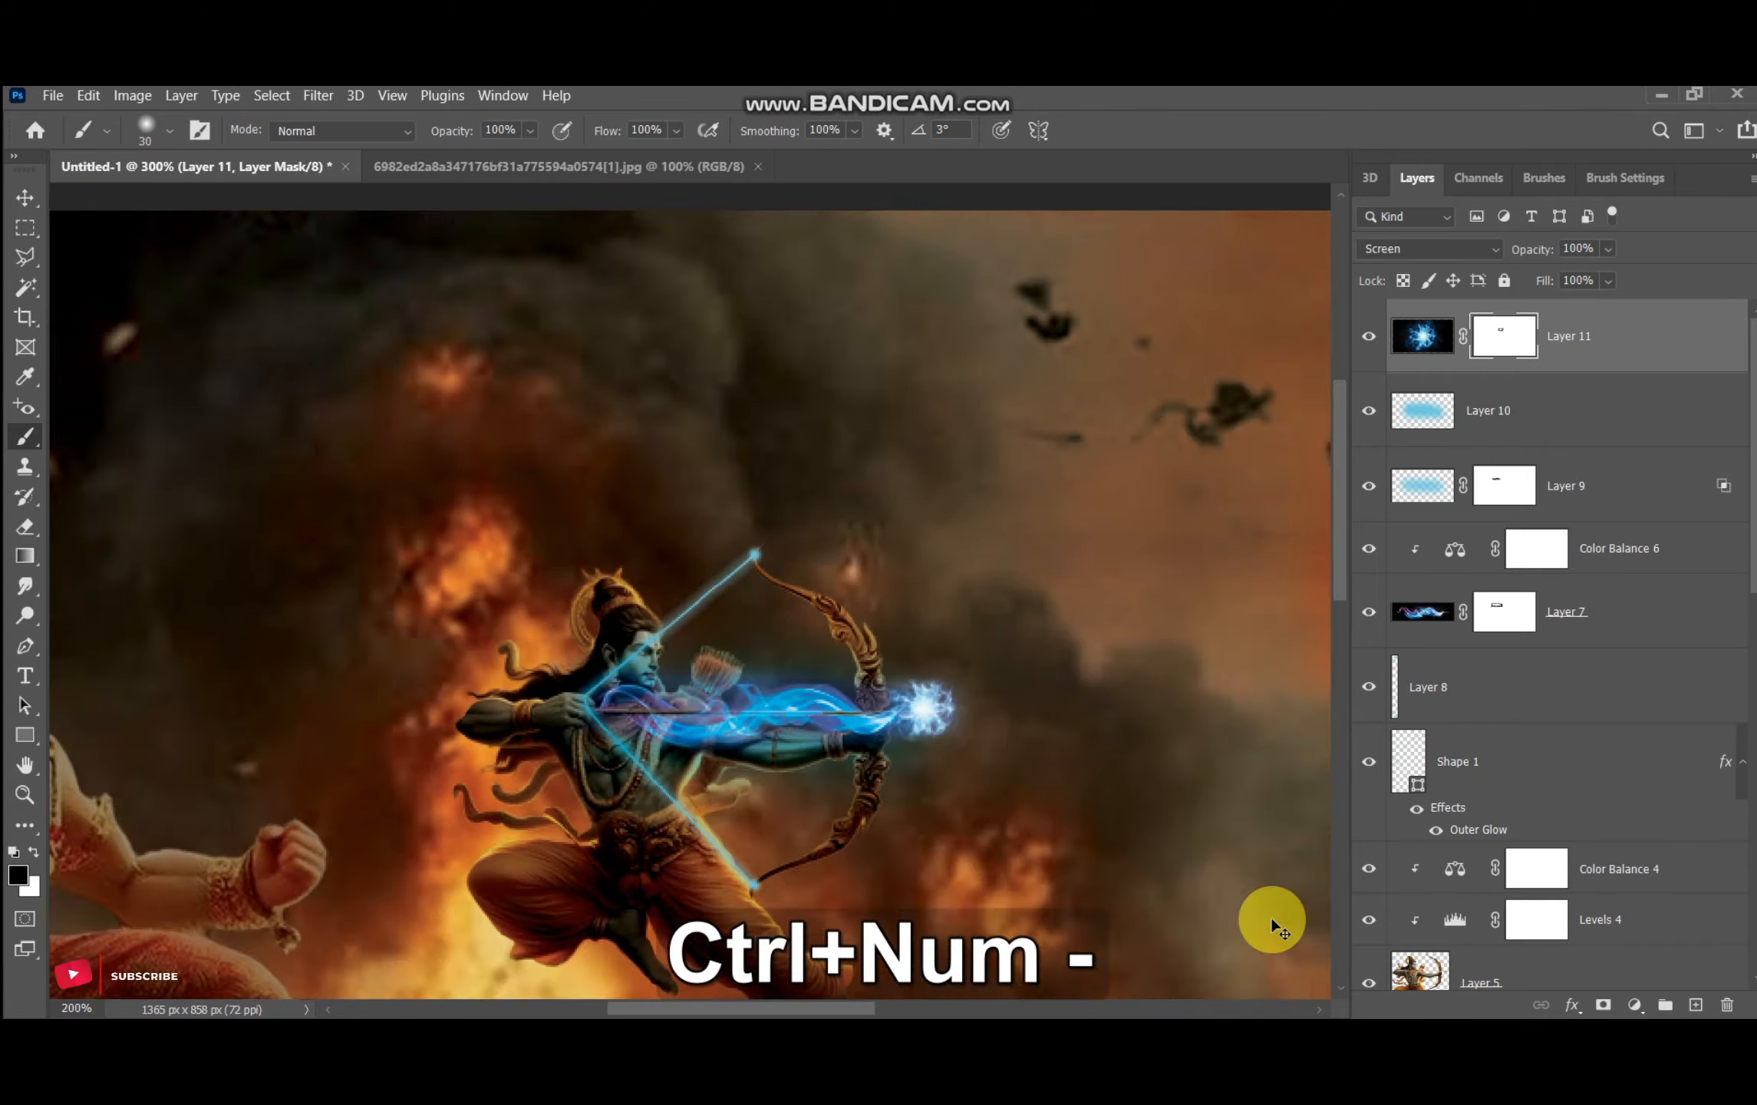
Add a clipped Hue/Saturation adjustment above the archer's Color Balance 4, turn on Colorize and shift the hue to cyan-blue
key(ctrl+minus)
key(ctrl+plus)
scroll(1544, 760, down, 5)
click(1621, 492)
click(1635, 1006)
click(1620, 787)
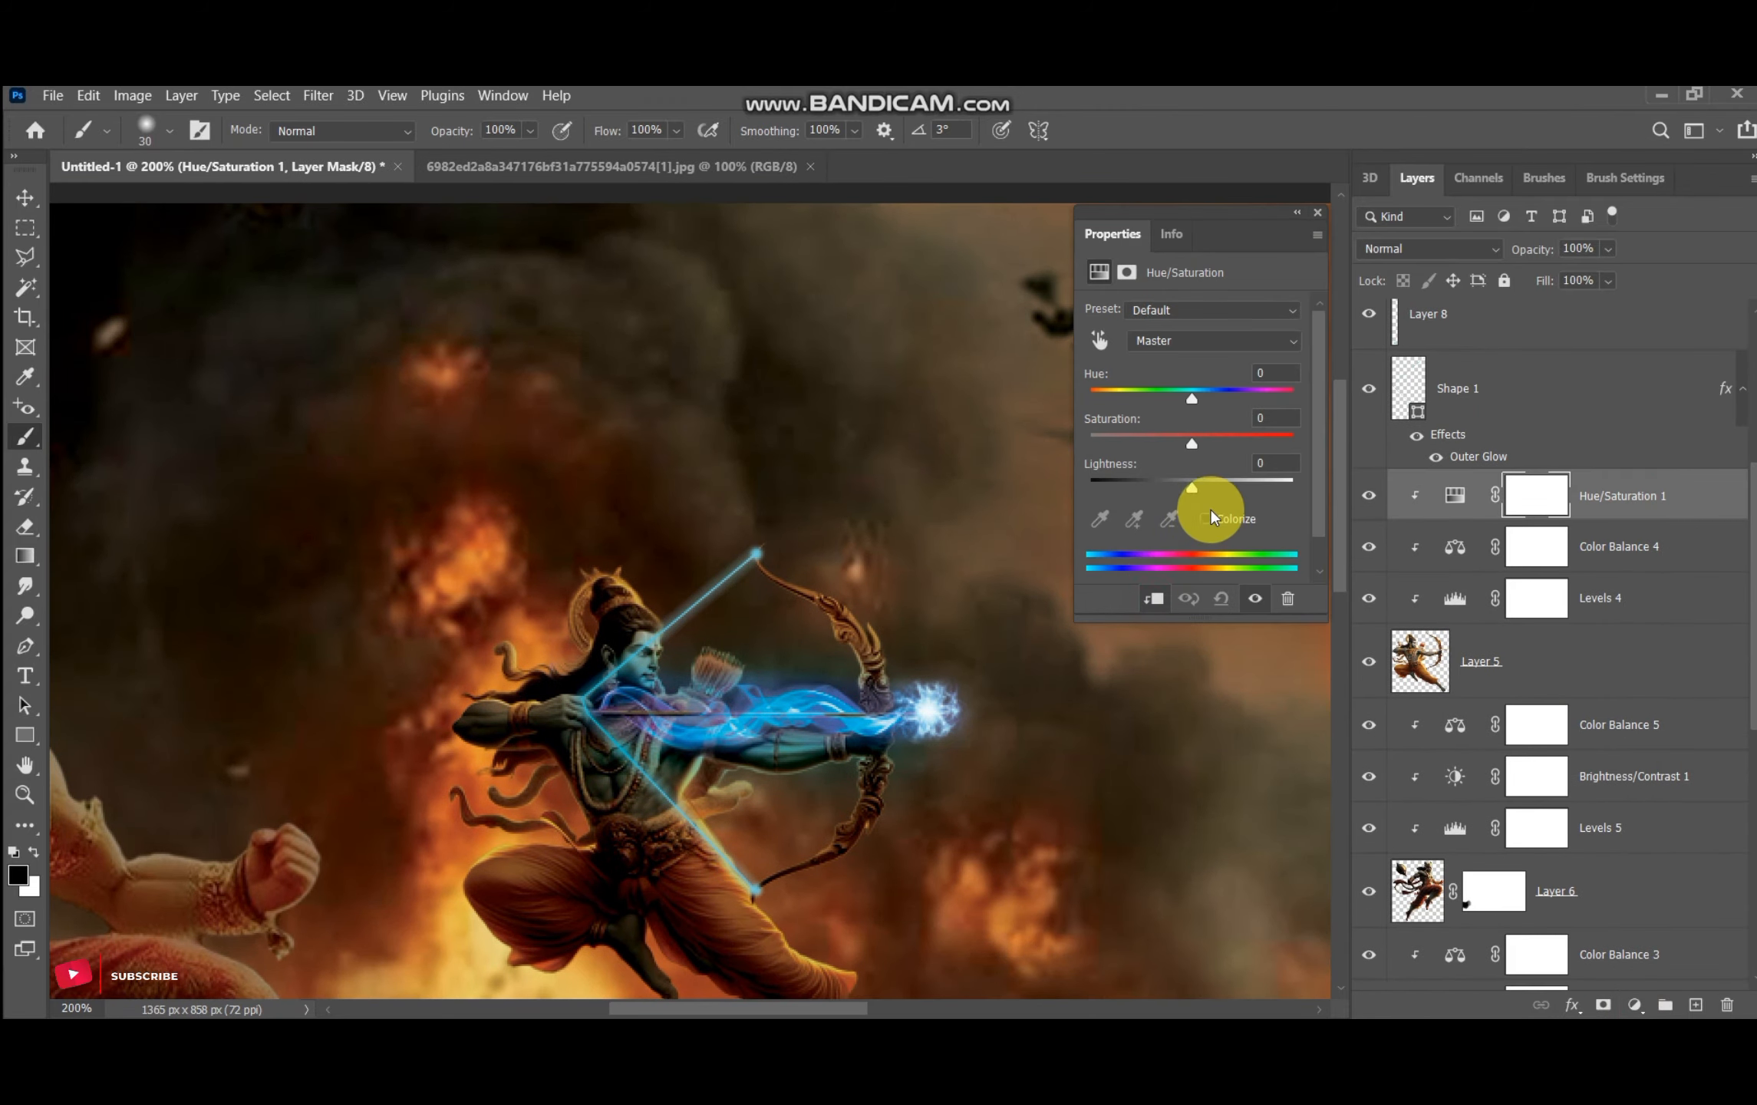
click(1204, 516)
drag(1098, 396, 1189, 397)
click(1321, 210)
Set Hue/Saturation 1 to Hard Light and split its underlying-layer Blend If black slider to 17 / 76
click(1430, 250)
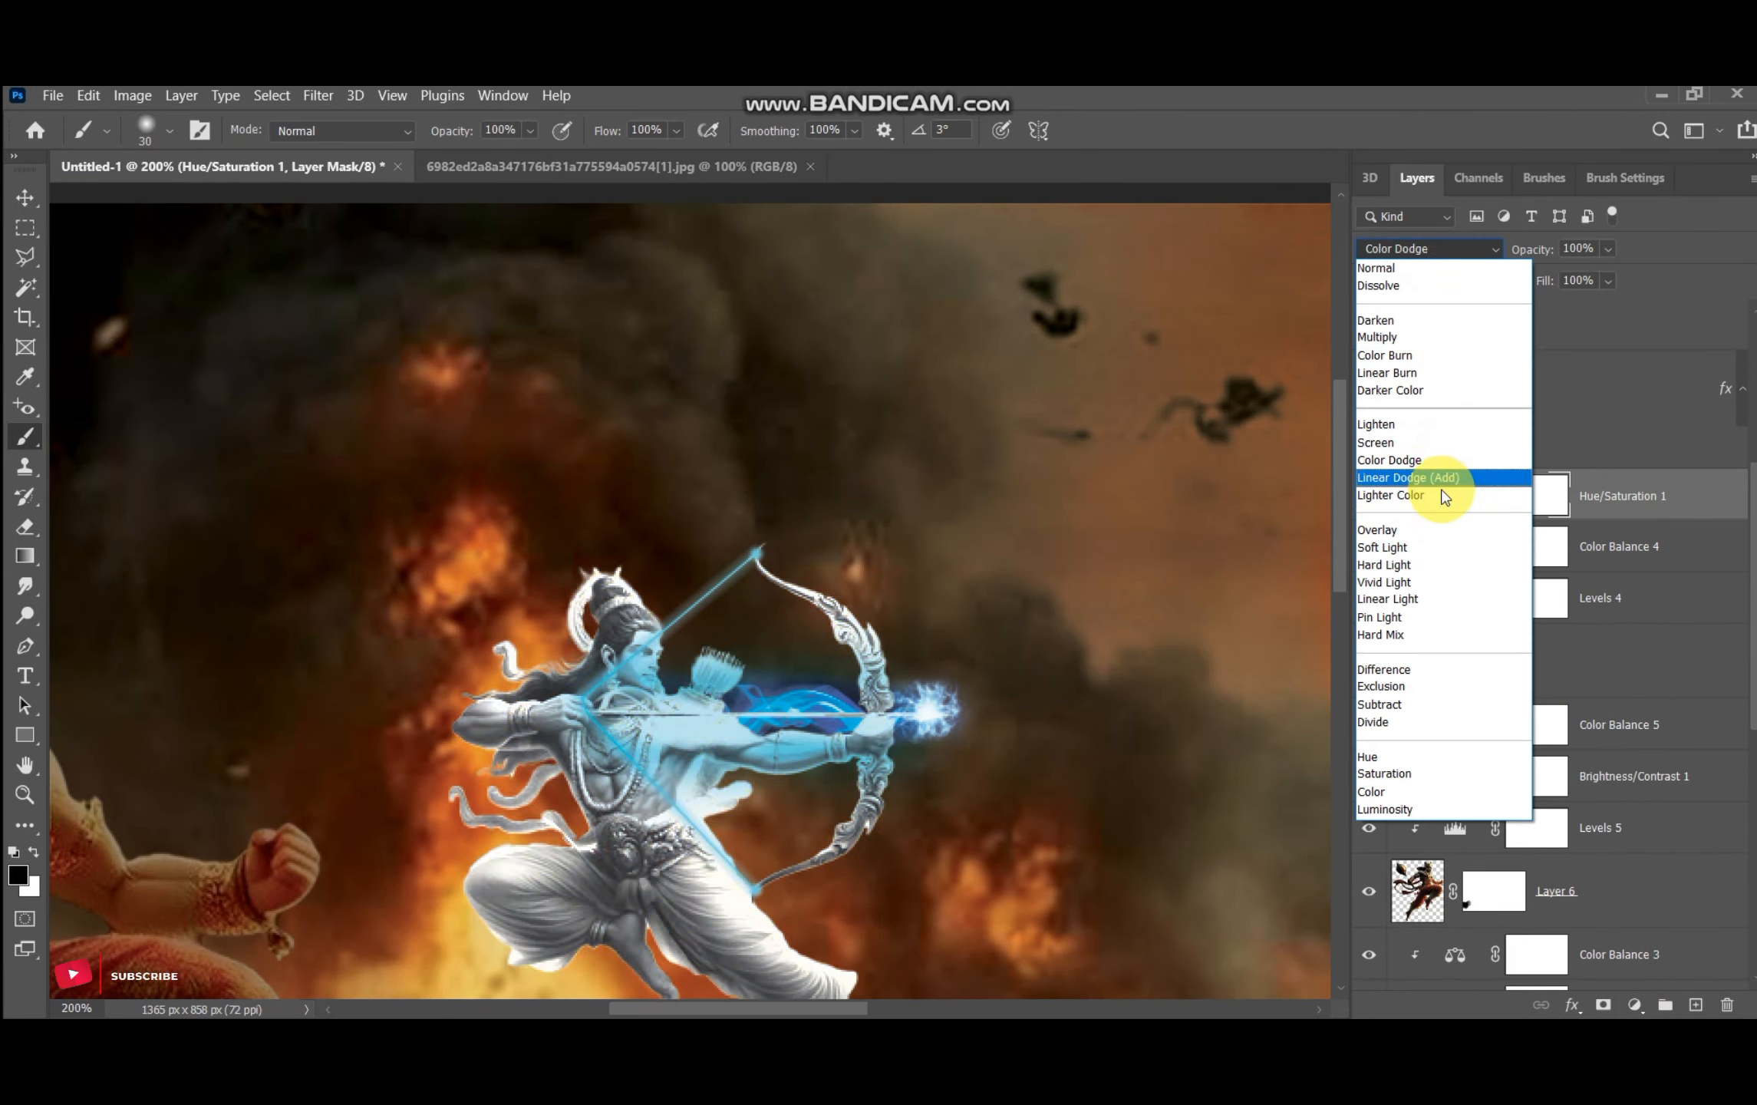
click(1424, 566)
double_click(1697, 497)
drag(1182, 555, 1202, 556)
drag(1202, 556, 1207, 556)
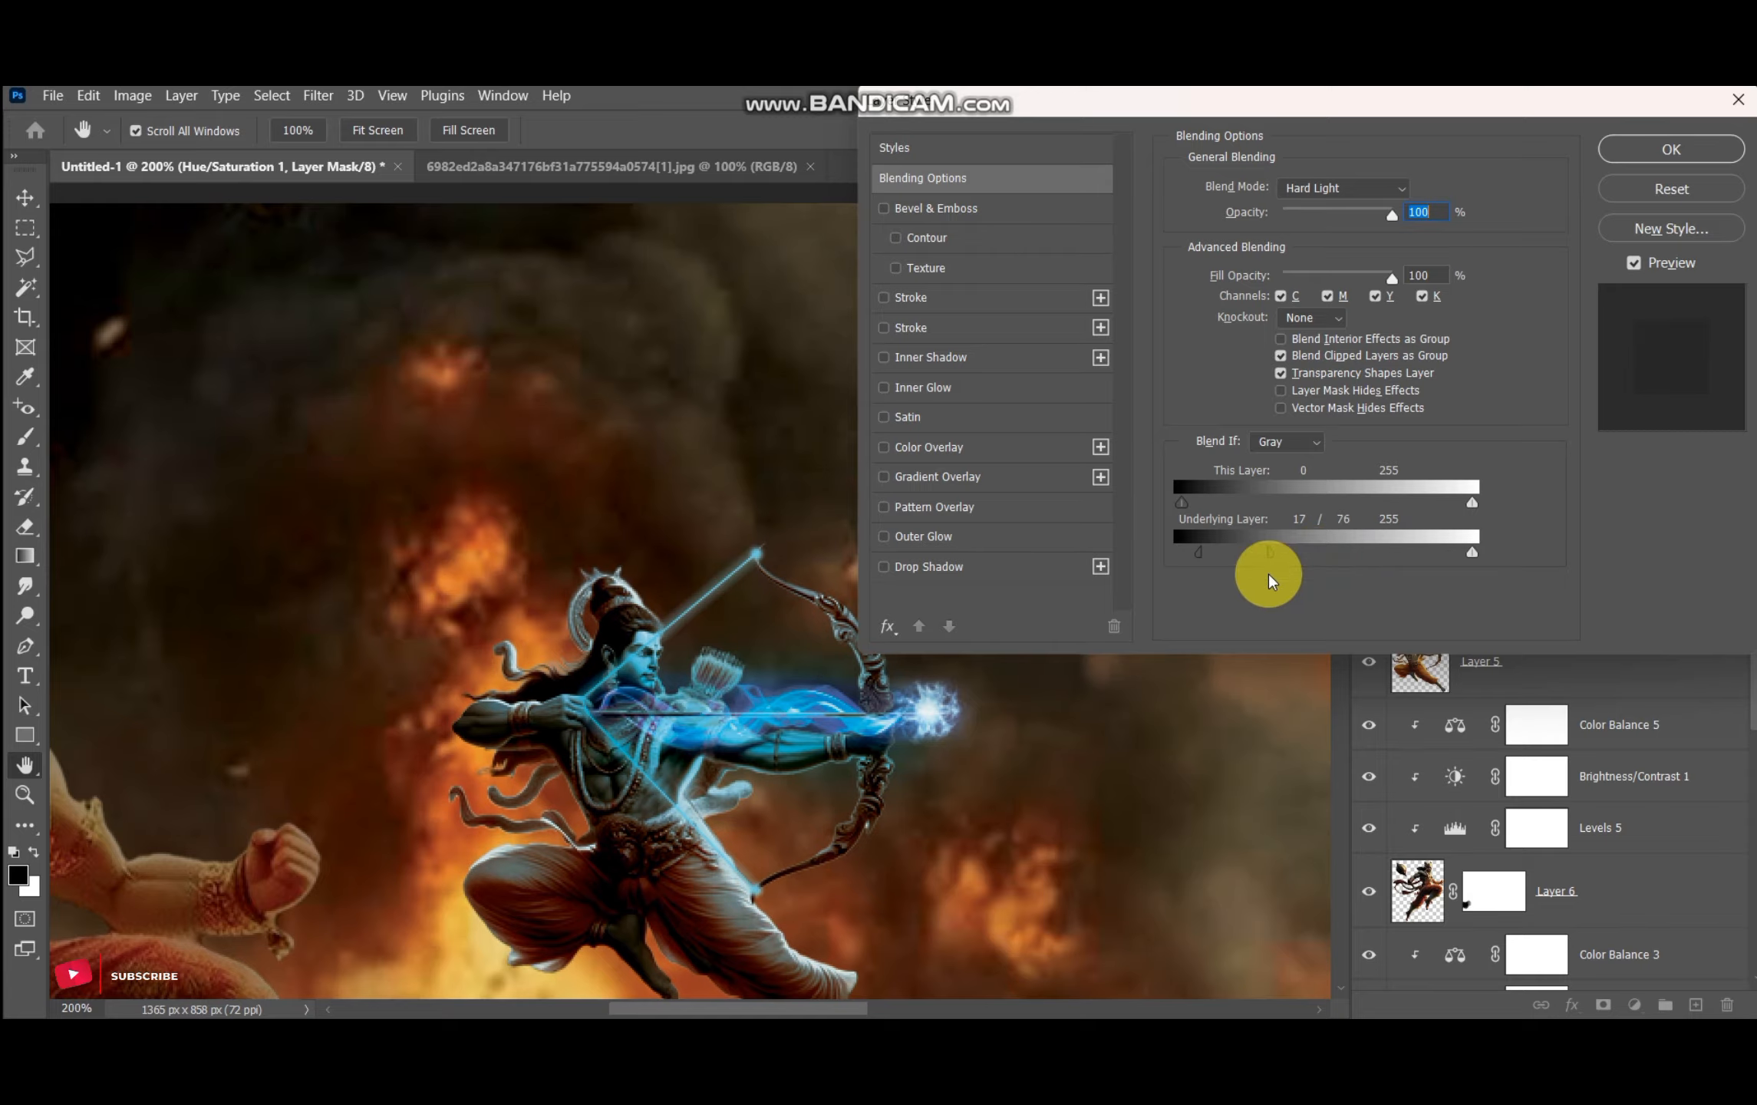
click(1657, 145)
Add a new layer at the top of the stack and enlarge the soft cyan brush to 1400 px
key(ctrl+minus)
key(ctrl+minus)
key(ctrl+minus)
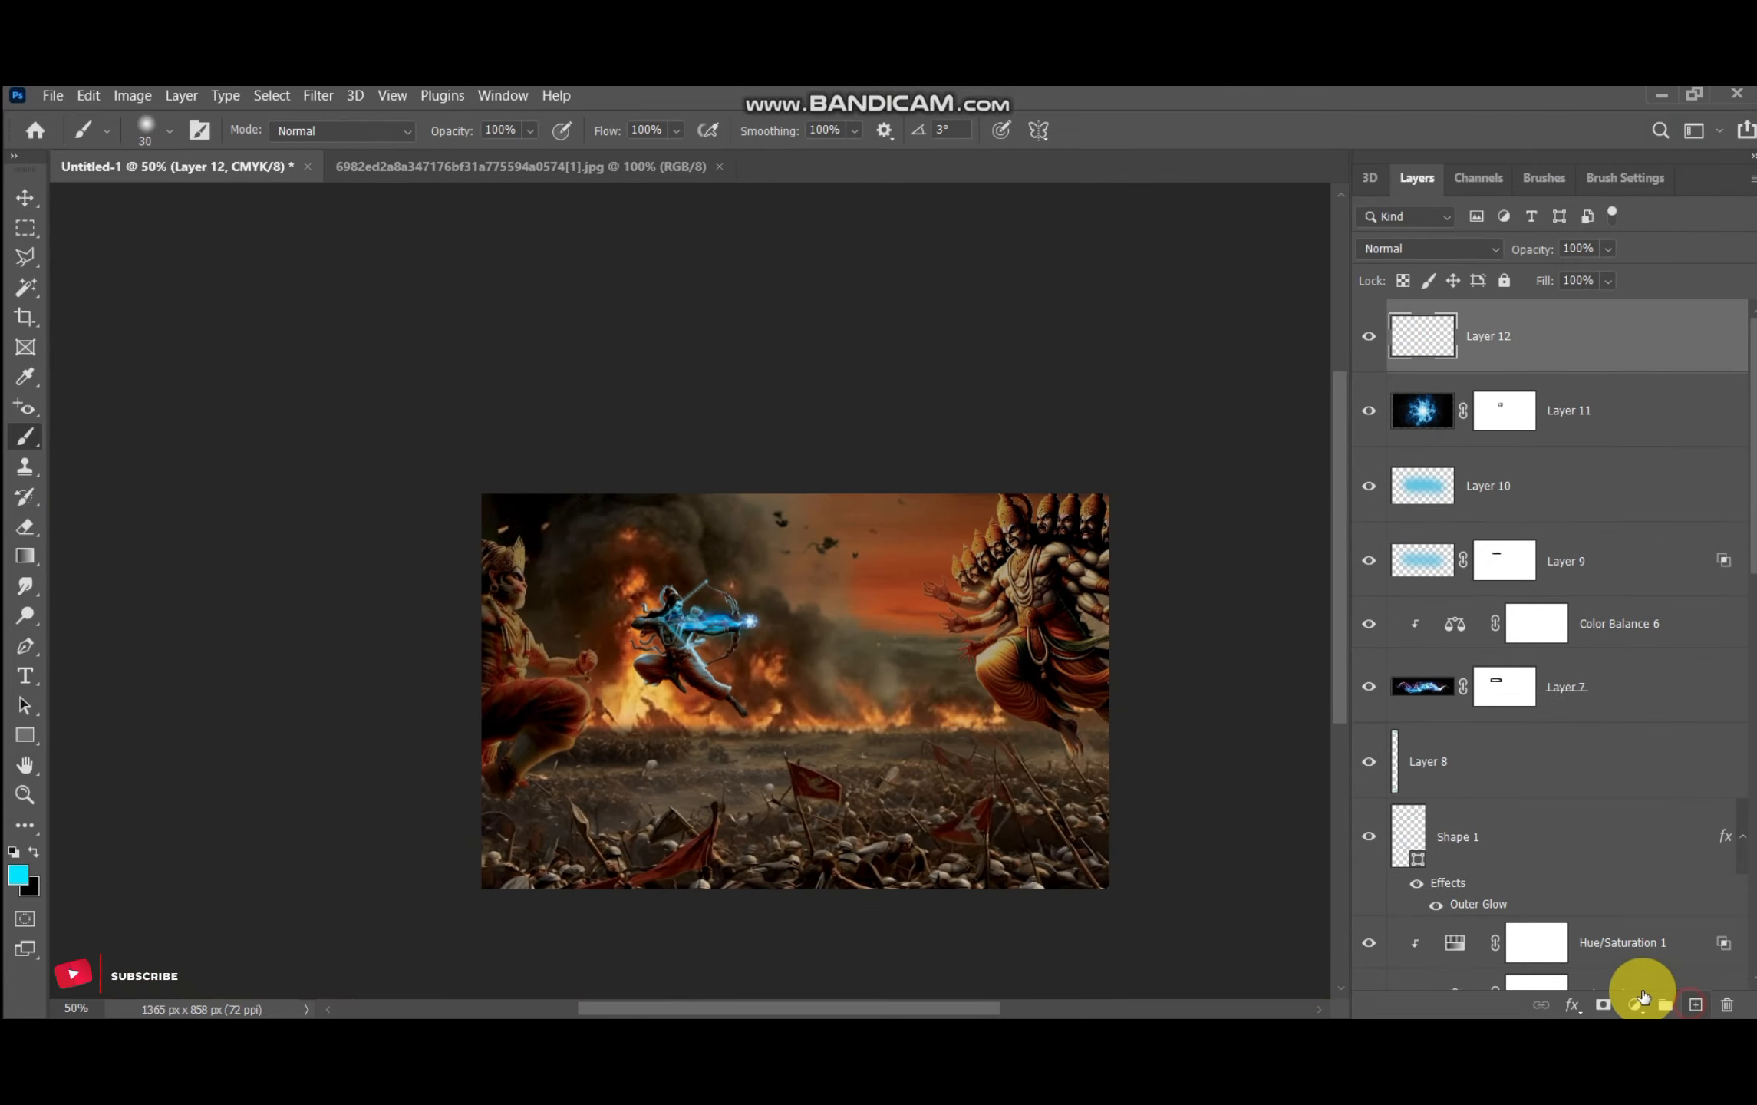
key(bracketright)
key(bracketright)
key(bracketright)
key(bracketright)
key(bracketright)
key(ctrl+z)
Try a very large soft cyan dab over the archer on Layer 12 with a different blend mode, and undo it
mouse_move(676, 130)
mouse_down()
mouse_move(629, 156)
mouse_move(763, 152)
mouse_up()
click(739, 624)
click(1429, 249)
click(1377, 270)
key(ctrl+z)
Try a 1400 px cyan dab over the archer with Layer 12 in Lighten mode at reduced fill, and undo it
click(676, 130)
click(736, 626)
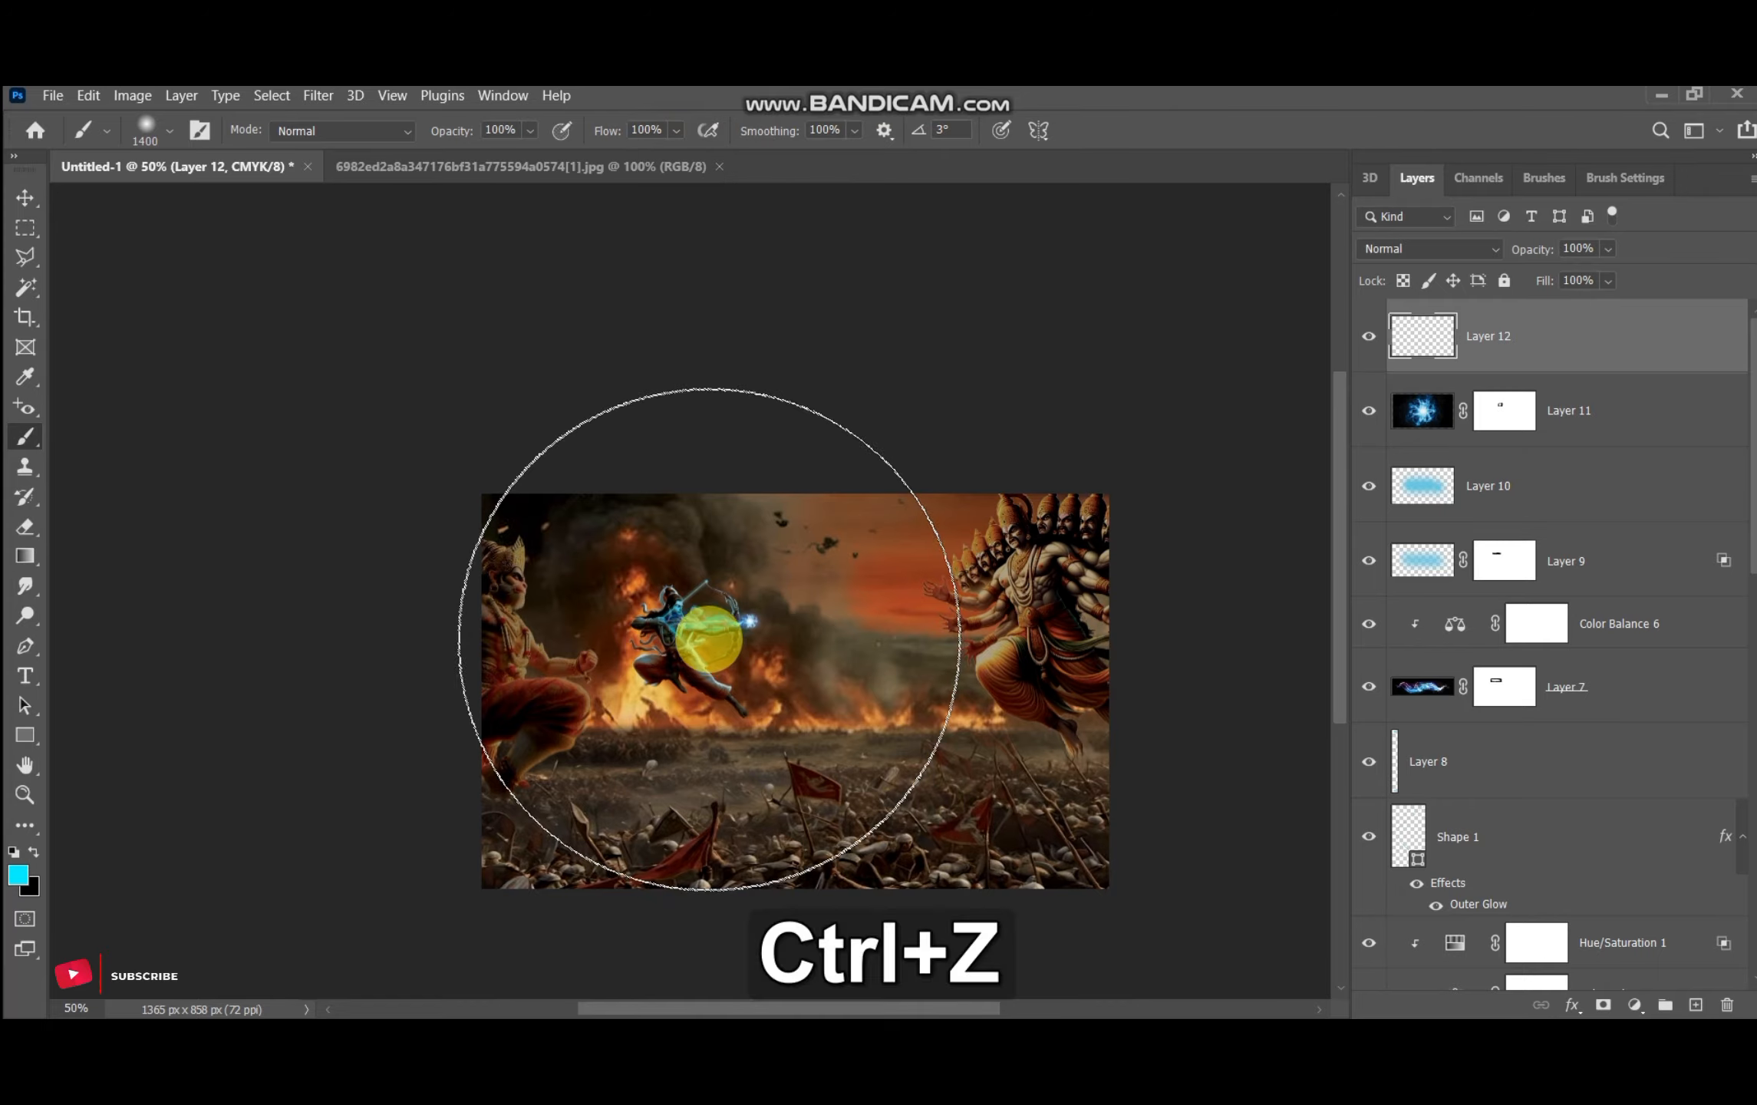
click(1429, 249)
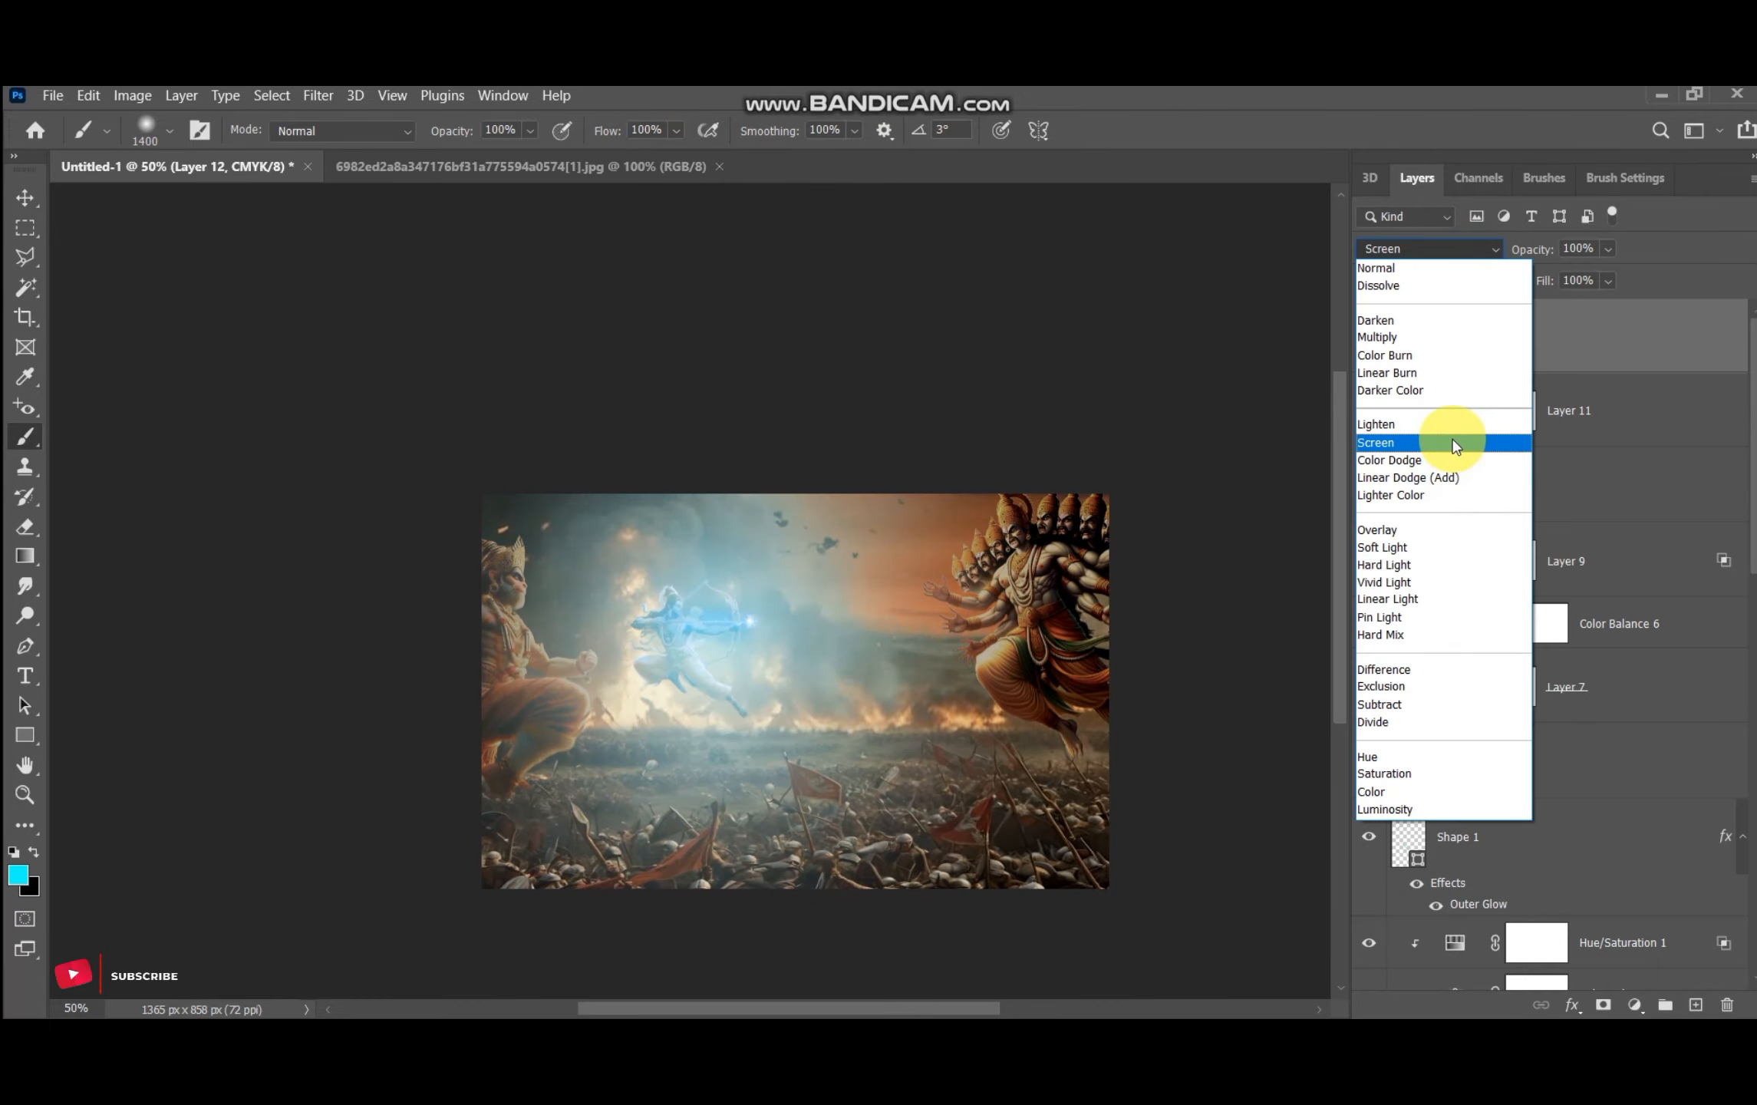
click(1442, 425)
click(1608, 281)
drag(1638, 305, 1567, 305)
key(ctrl+z)
key(ctrl+z)
key(ctrl+z)
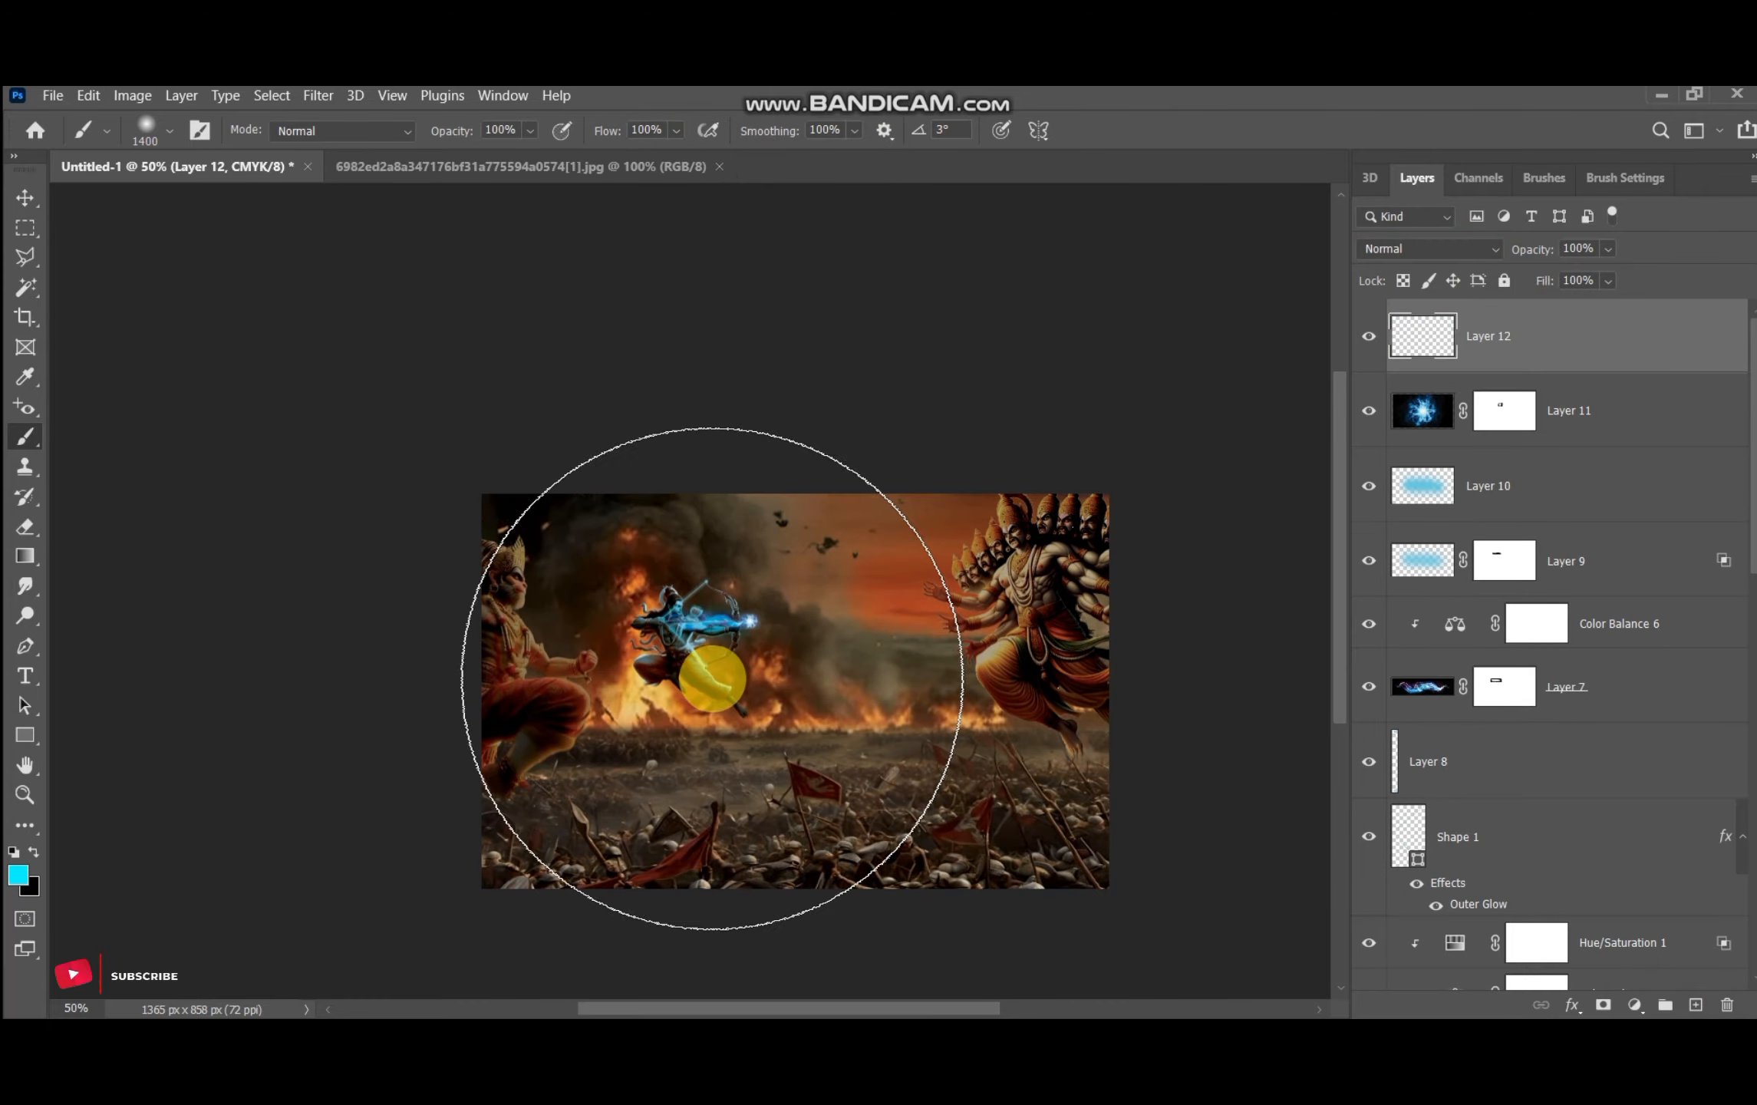
Dab a soft cyan glow over the archer on Layer 12 with a 1000 px brush at 37% flow
key(bracketleft)
key(bracketleft)
key(bracketleft)
key(bracketleft)
key(bracketleft)
key(bracketleft)
click(698, 635)
key(ctrl+z)
click(676, 130)
drag(702, 152, 635, 153)
click(718, 624)
key(ctrl+z)
key(bracketright)
key(bracketright)
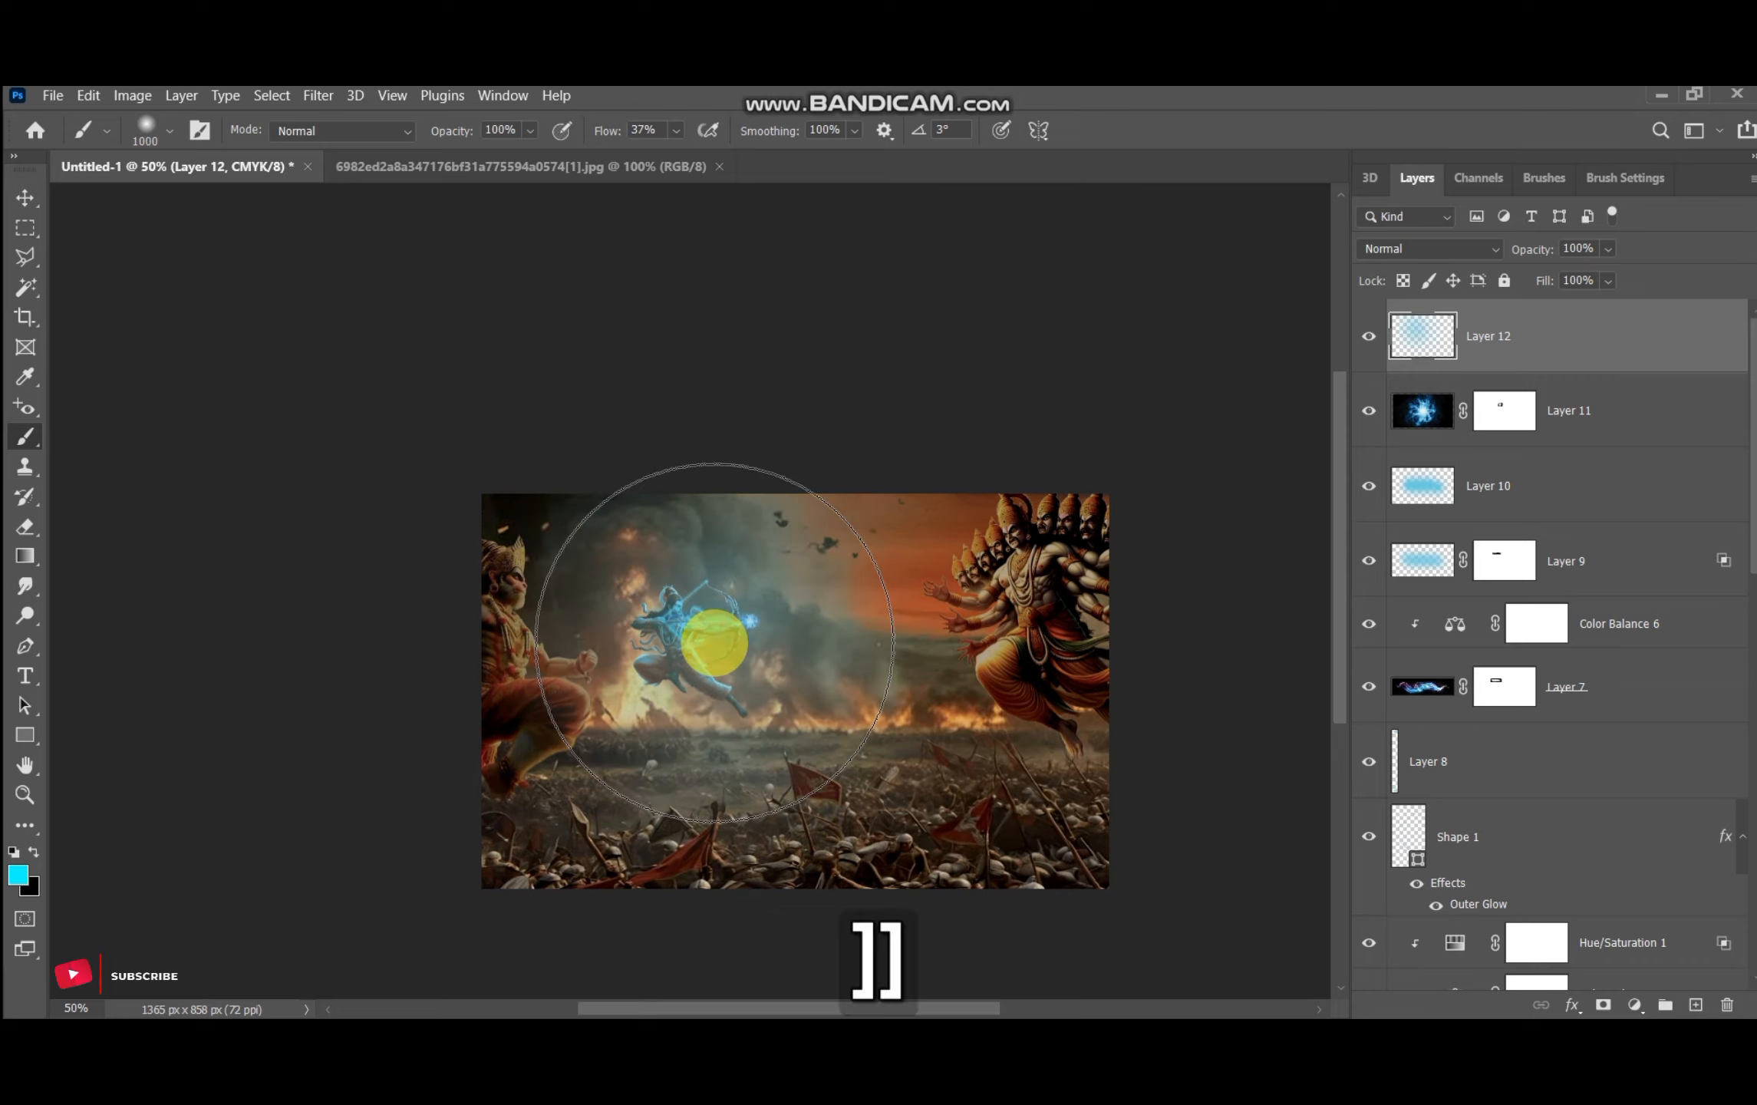
Set Layer 12's blend mode to Lighter Color and its fill to 66%
click(1429, 248)
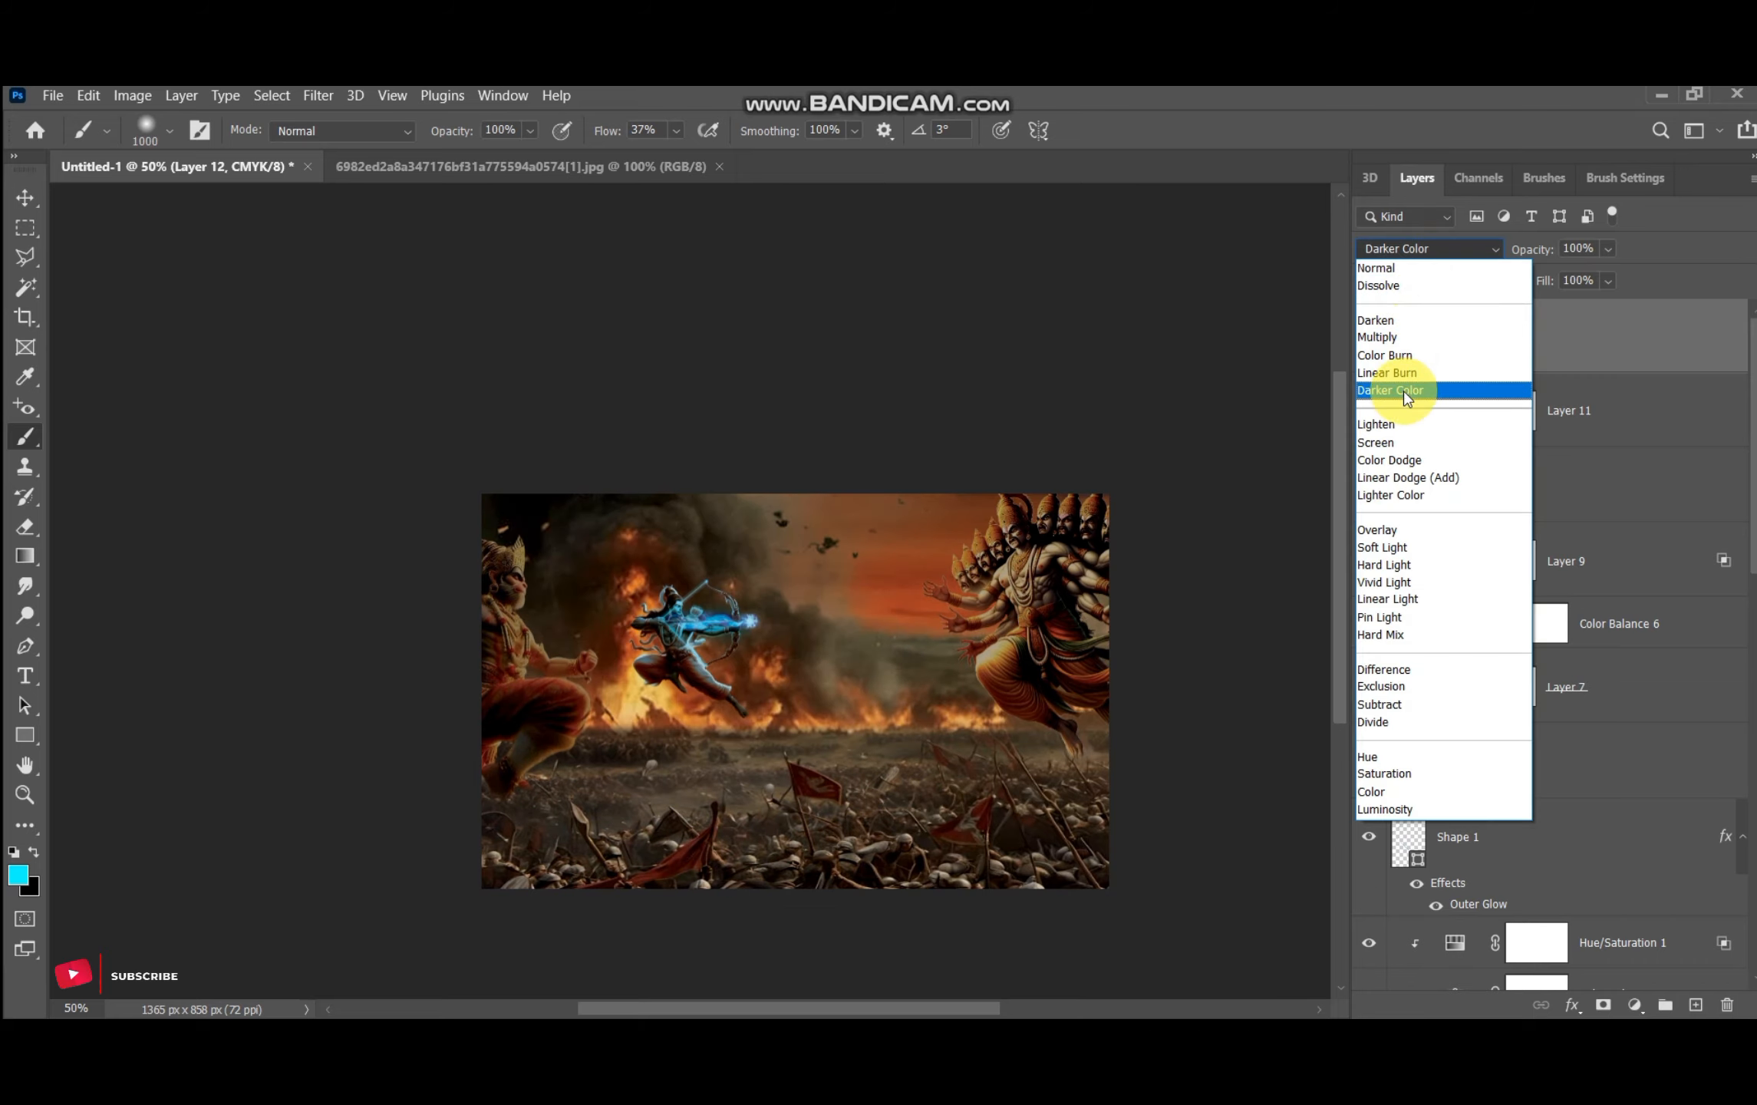
click(1416, 495)
click(1607, 280)
drag(1638, 304, 1566, 307)
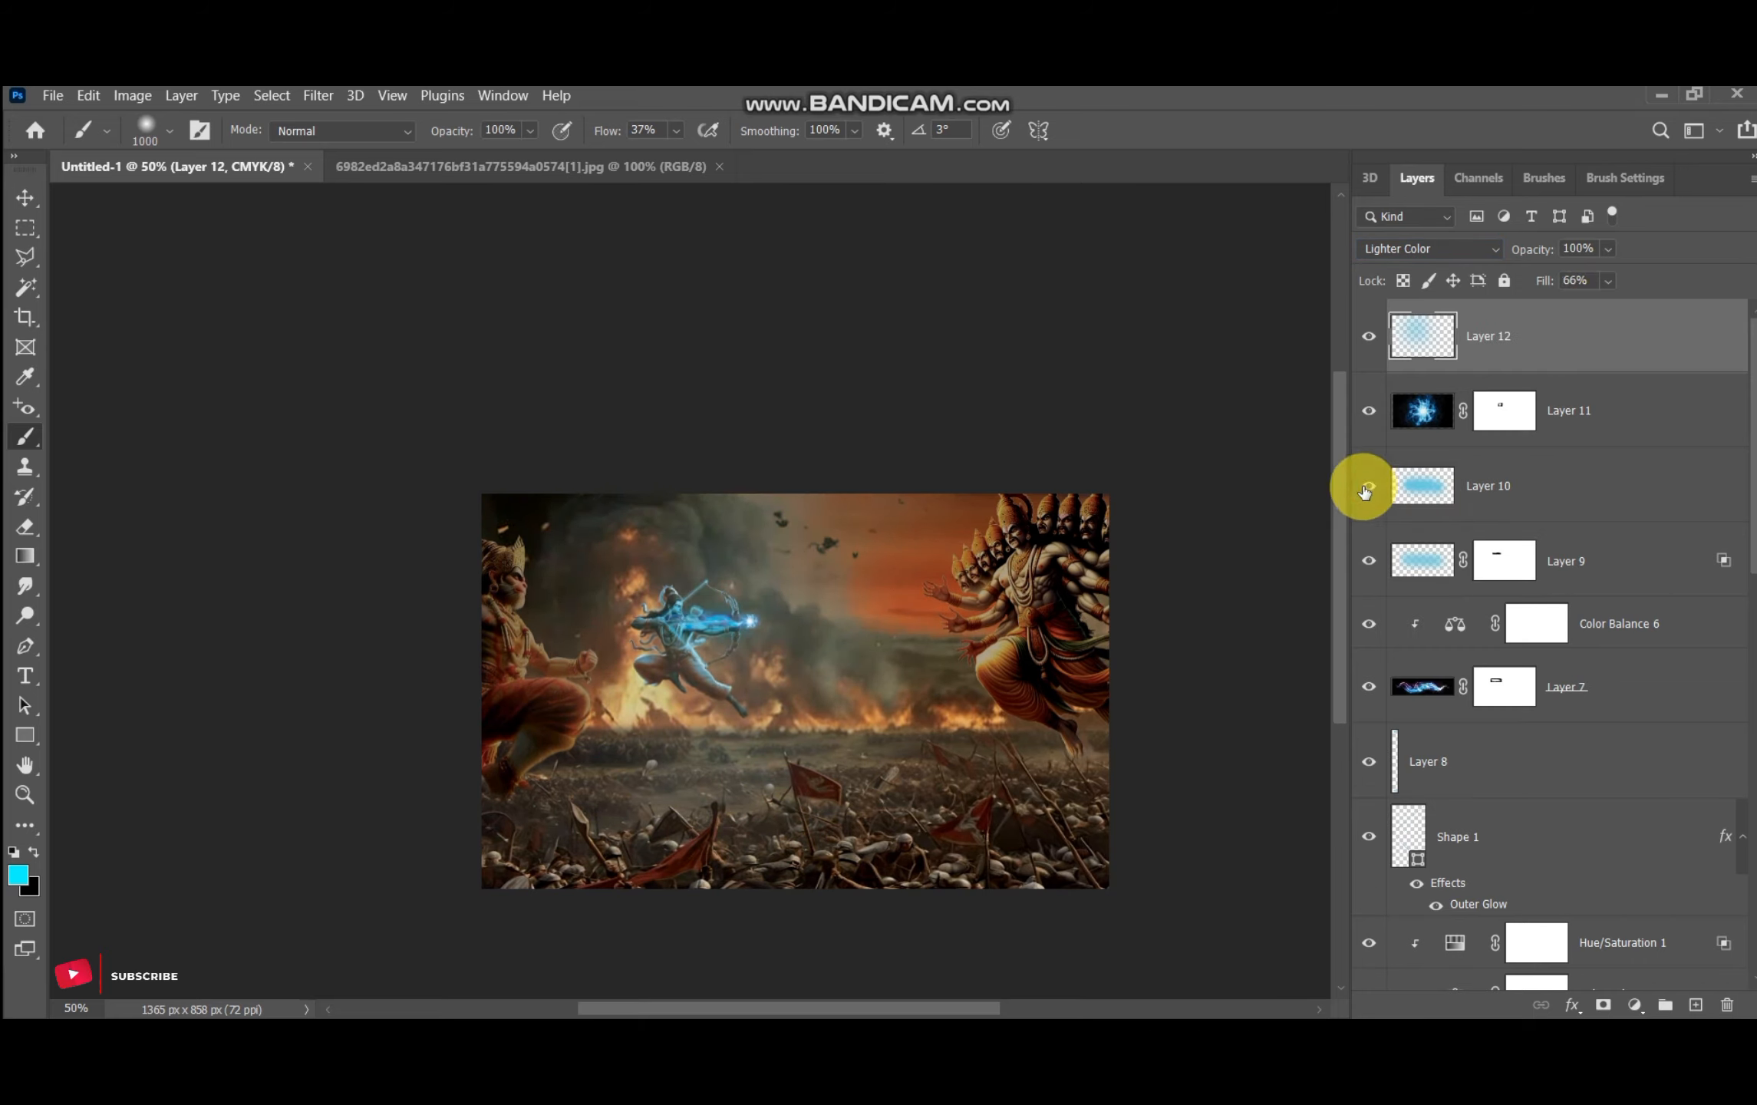
Set Layer 9's fill to 38% and the Hue/Saturation 1 adjustment's fill to 35%
click(1418, 487)
click(1420, 561)
click(1607, 283)
scroll(1486, 600, down, 3)
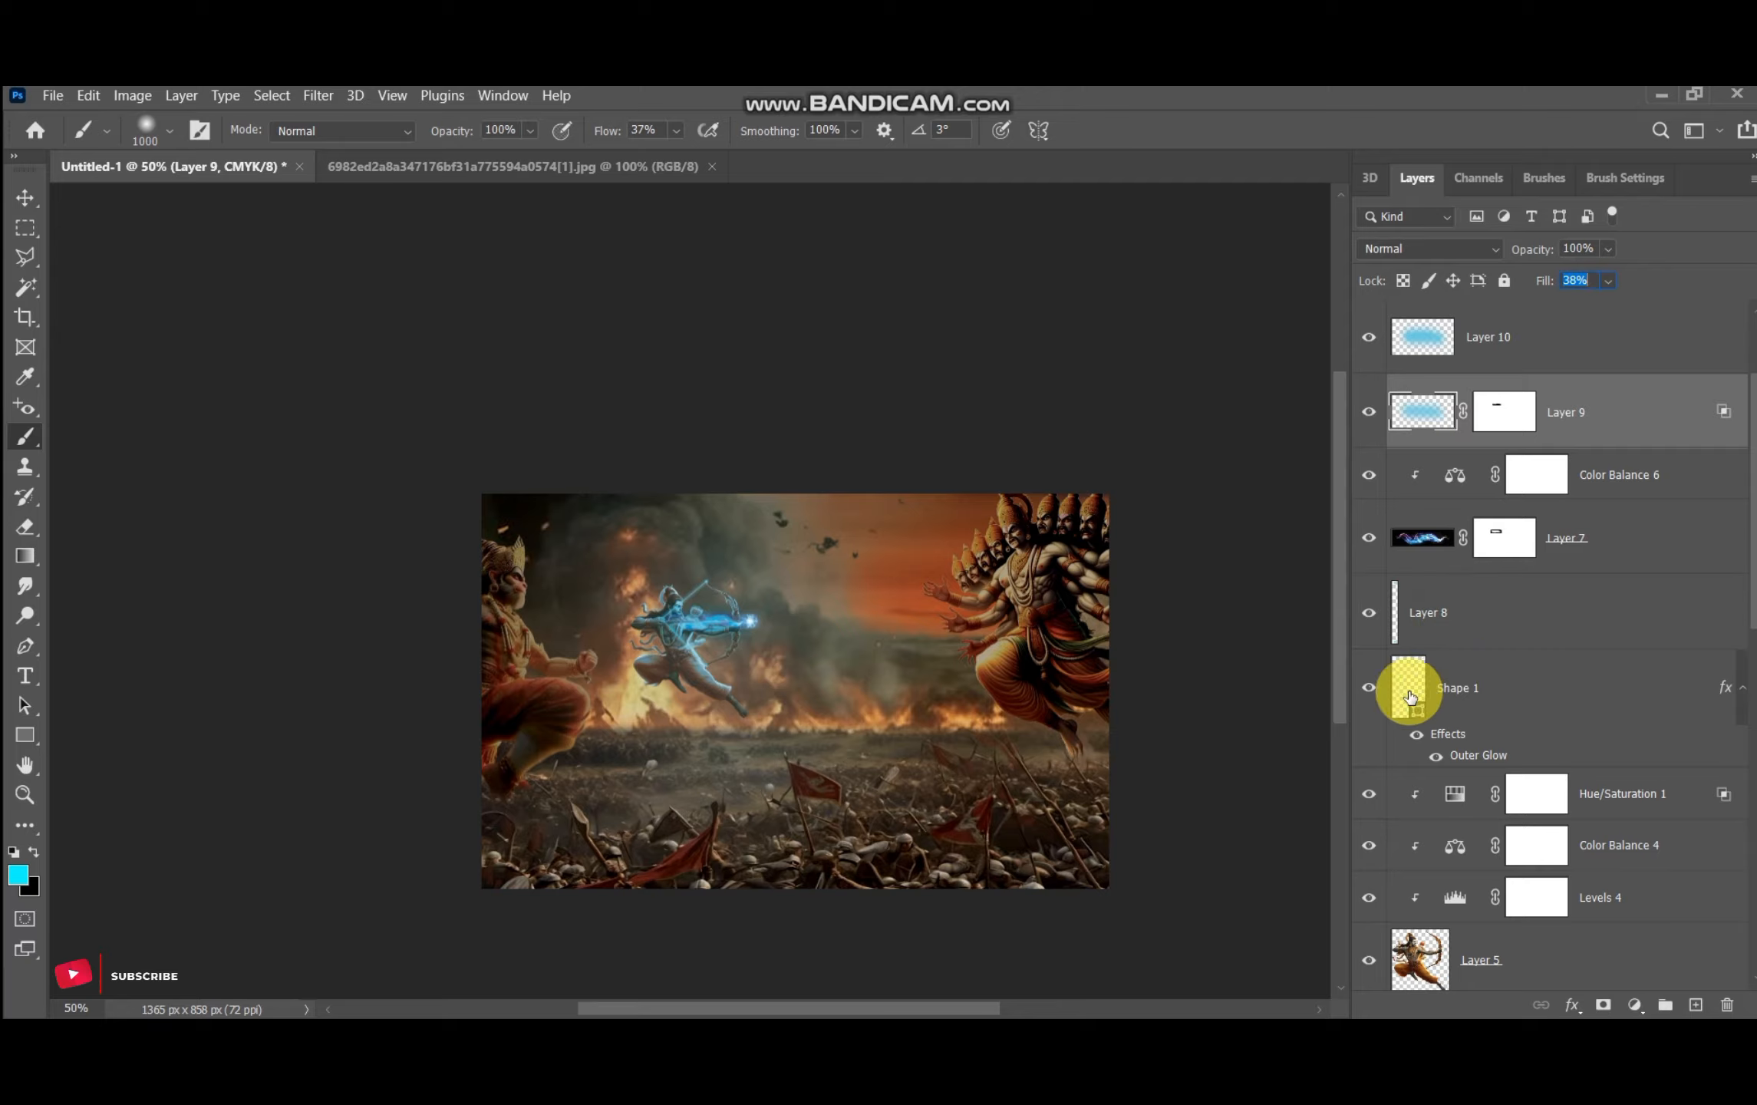
click(1472, 722)
click(1607, 281)
scroll(1495, 620, up, 3)
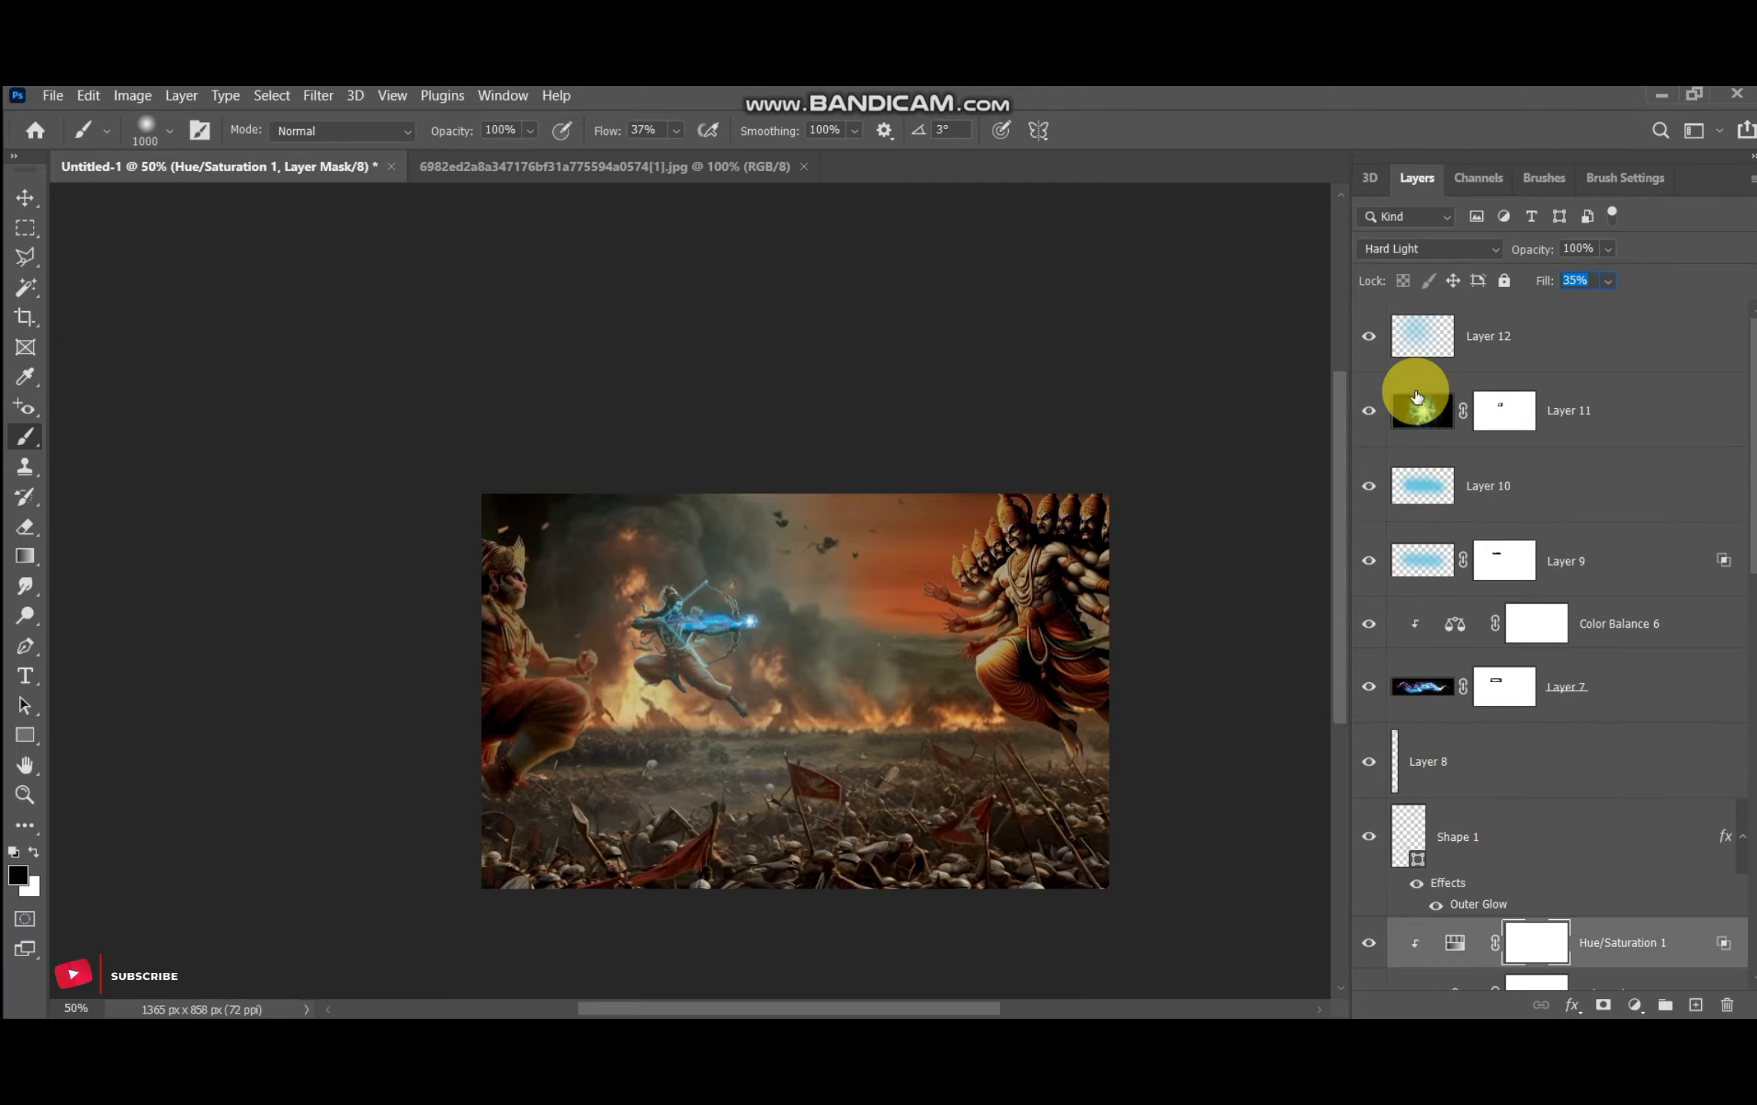
Try Layer 10 at 100% fill, compare the archer with the layer hidden and shown, and lower its fill
click(1420, 486)
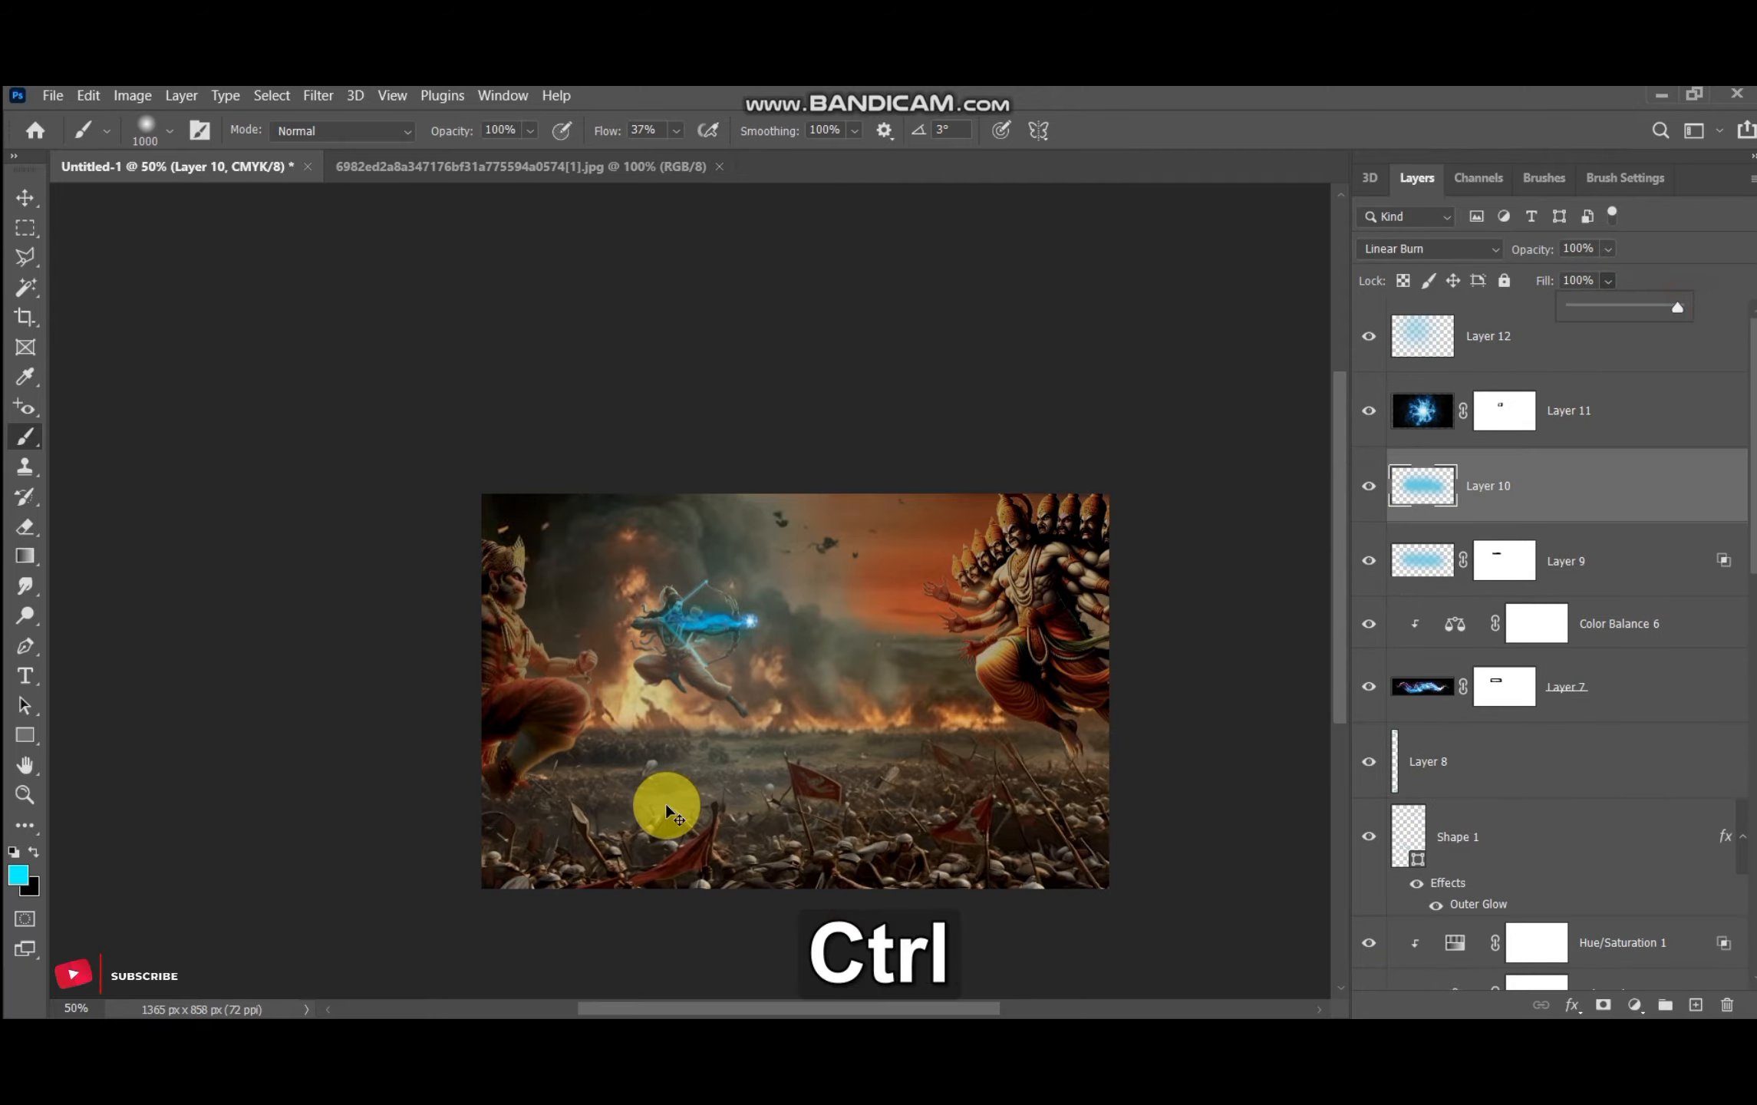
key(ctrl+plus)
key(ctrl+plus)
key(ctrl+plus)
click(1368, 486)
click(1368, 487)
click(1368, 487)
click(1369, 487)
drag(1607, 280, 1546, 305)
Adjust the archer's Levels 4 by darkening the midtones and lowering the white output level
scroll(1503, 672, down, 4)
double_click(1455, 748)
drag(1296, 544, 1240, 545)
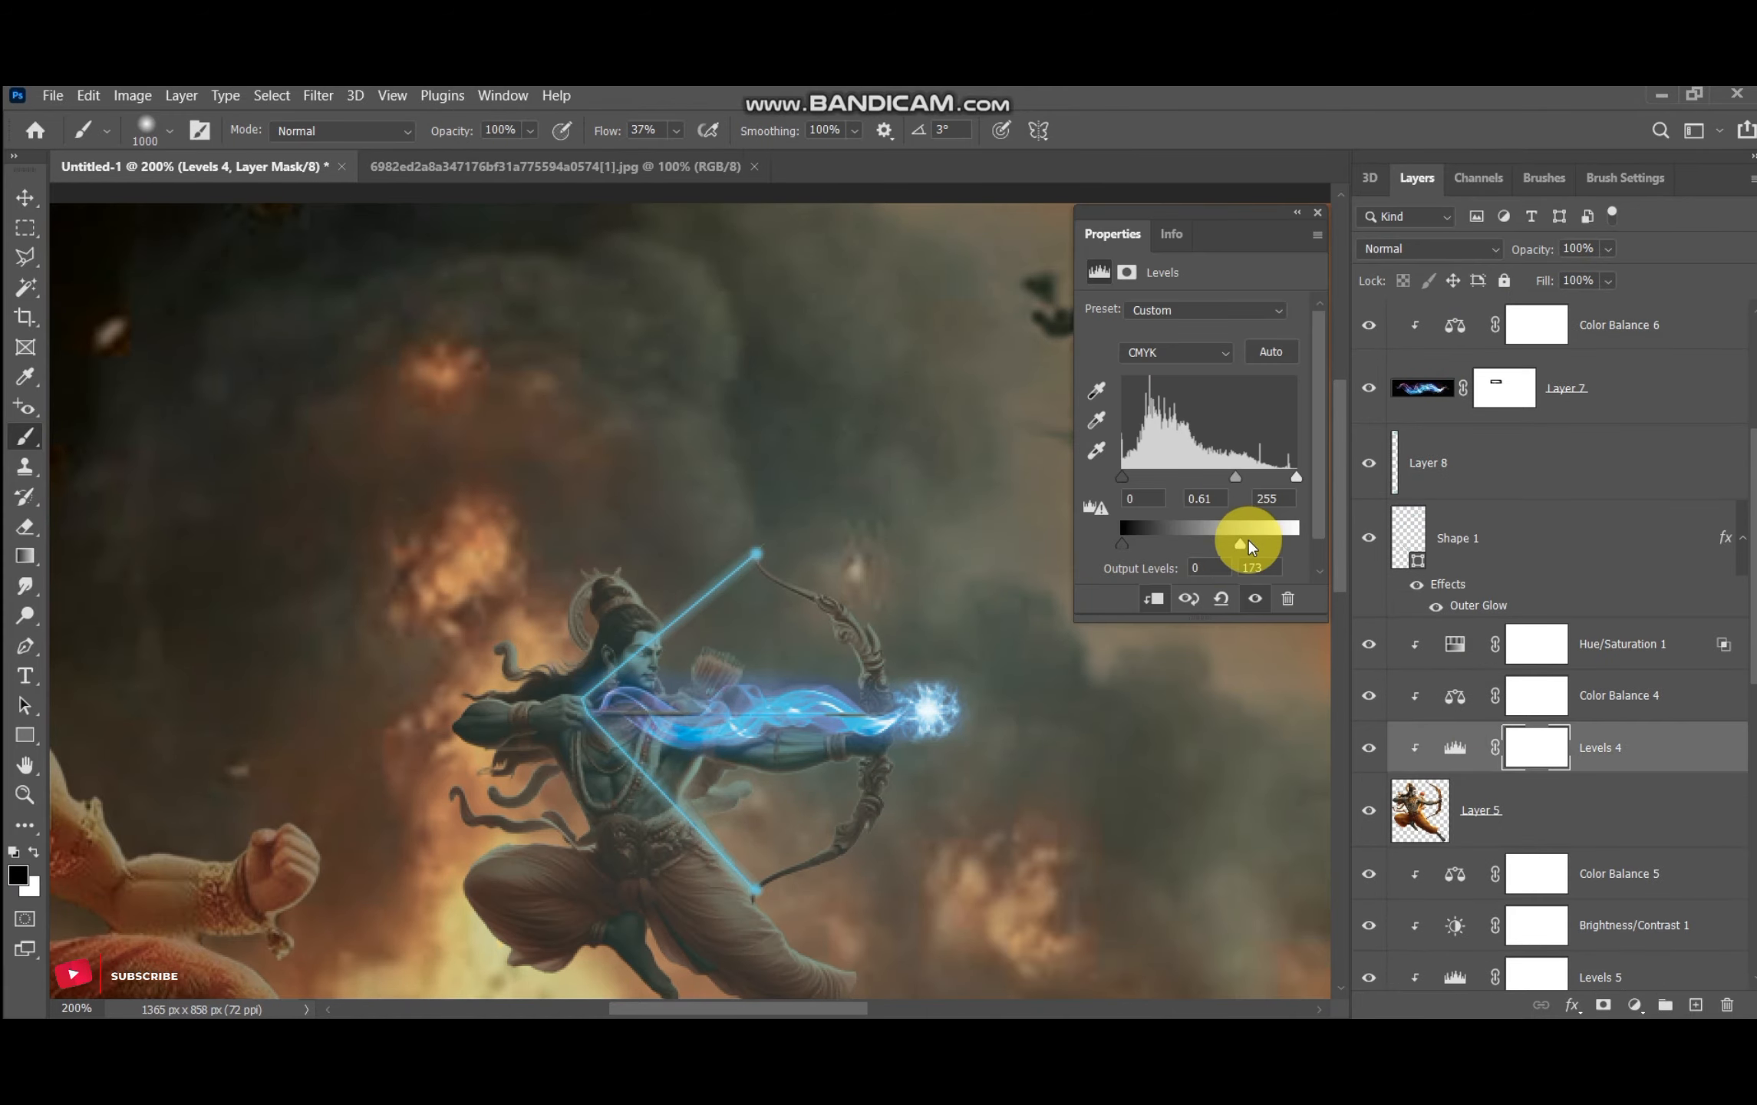
drag(1235, 476, 1261, 476)
drag(1240, 544, 1279, 546)
click(1318, 214)
Set Layer 12's fill to 100% and test its underlying-layer Blend If black slider
key(ctrl+minus)
key(ctrl+minus)
scroll(1386, 358, up, 4)
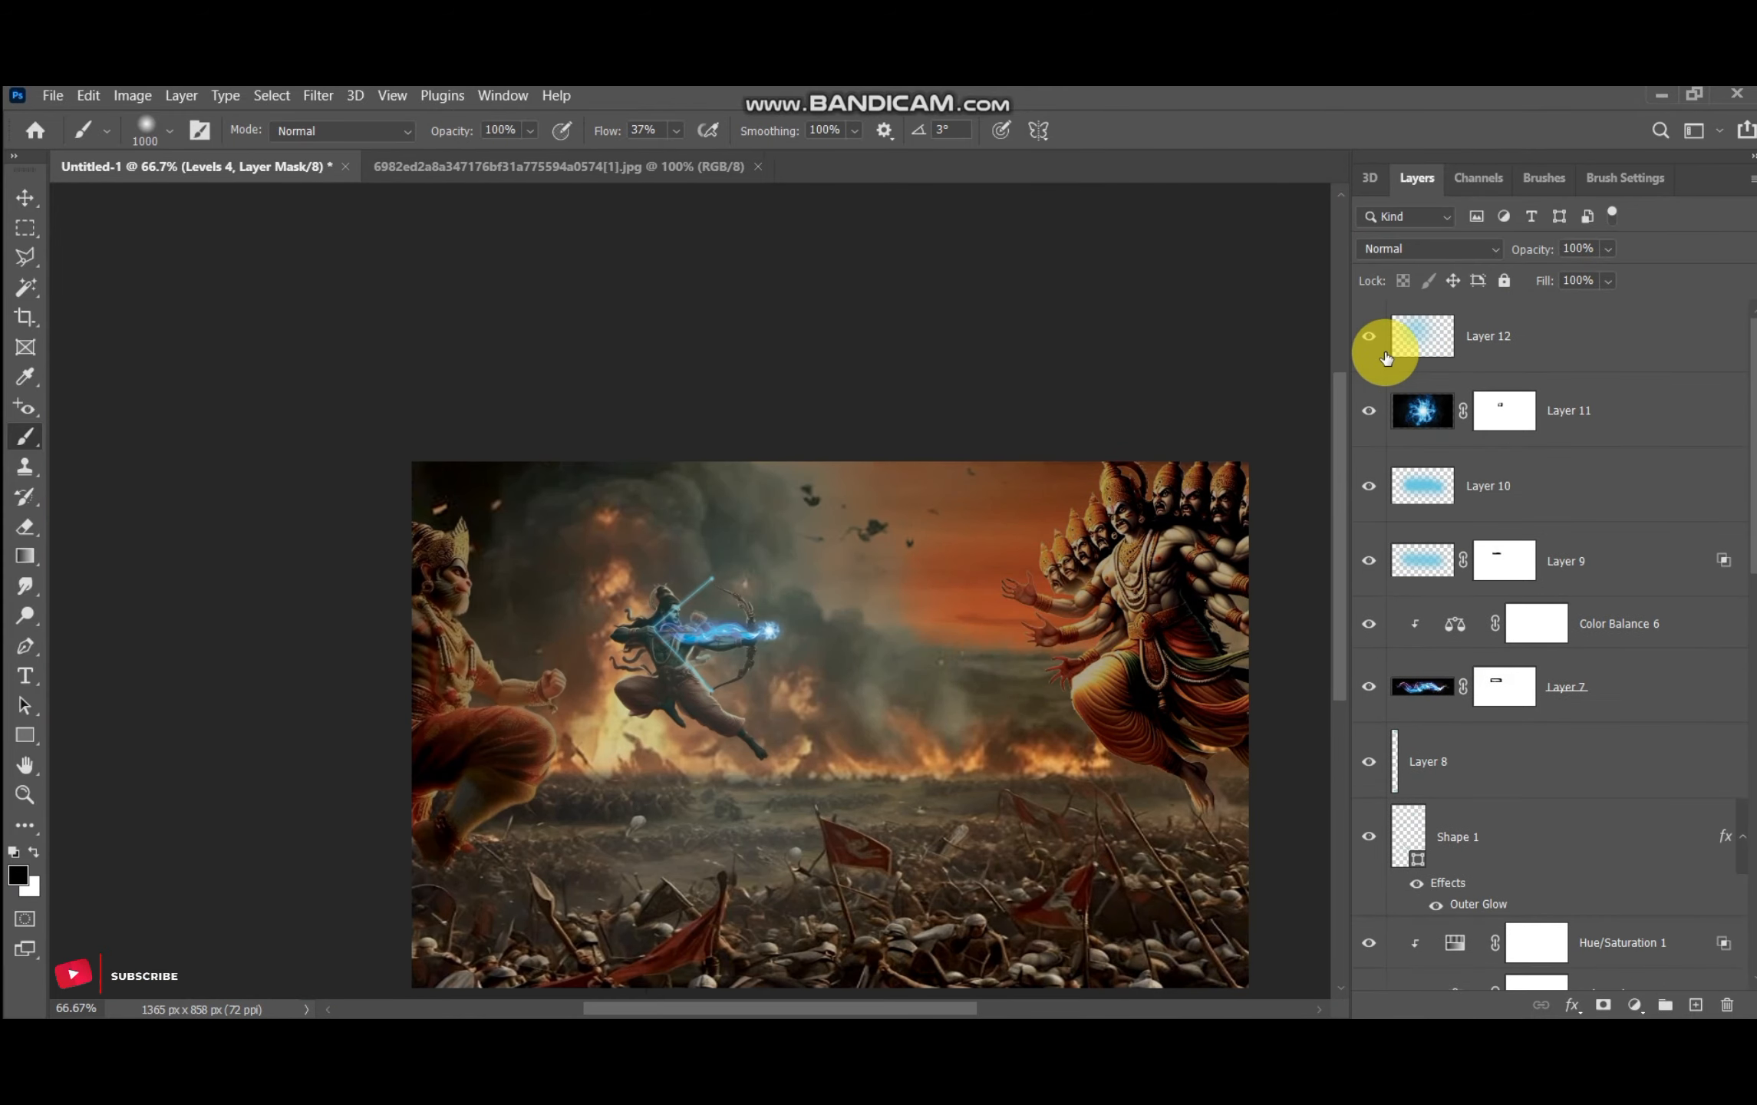
click(1451, 342)
double_click(1602, 305)
mouse_move(1180, 552)
mouse_down()
mouse_move(1310, 554)
mouse_move(1179, 554)
mouse_up()
click(1671, 150)
Scale Layer 12's cyan glow down to about 60% and position it around the archer
key(ctrl+t)
drag(1216, 463, 1059, 567)
drag(774, 724, 768, 684)
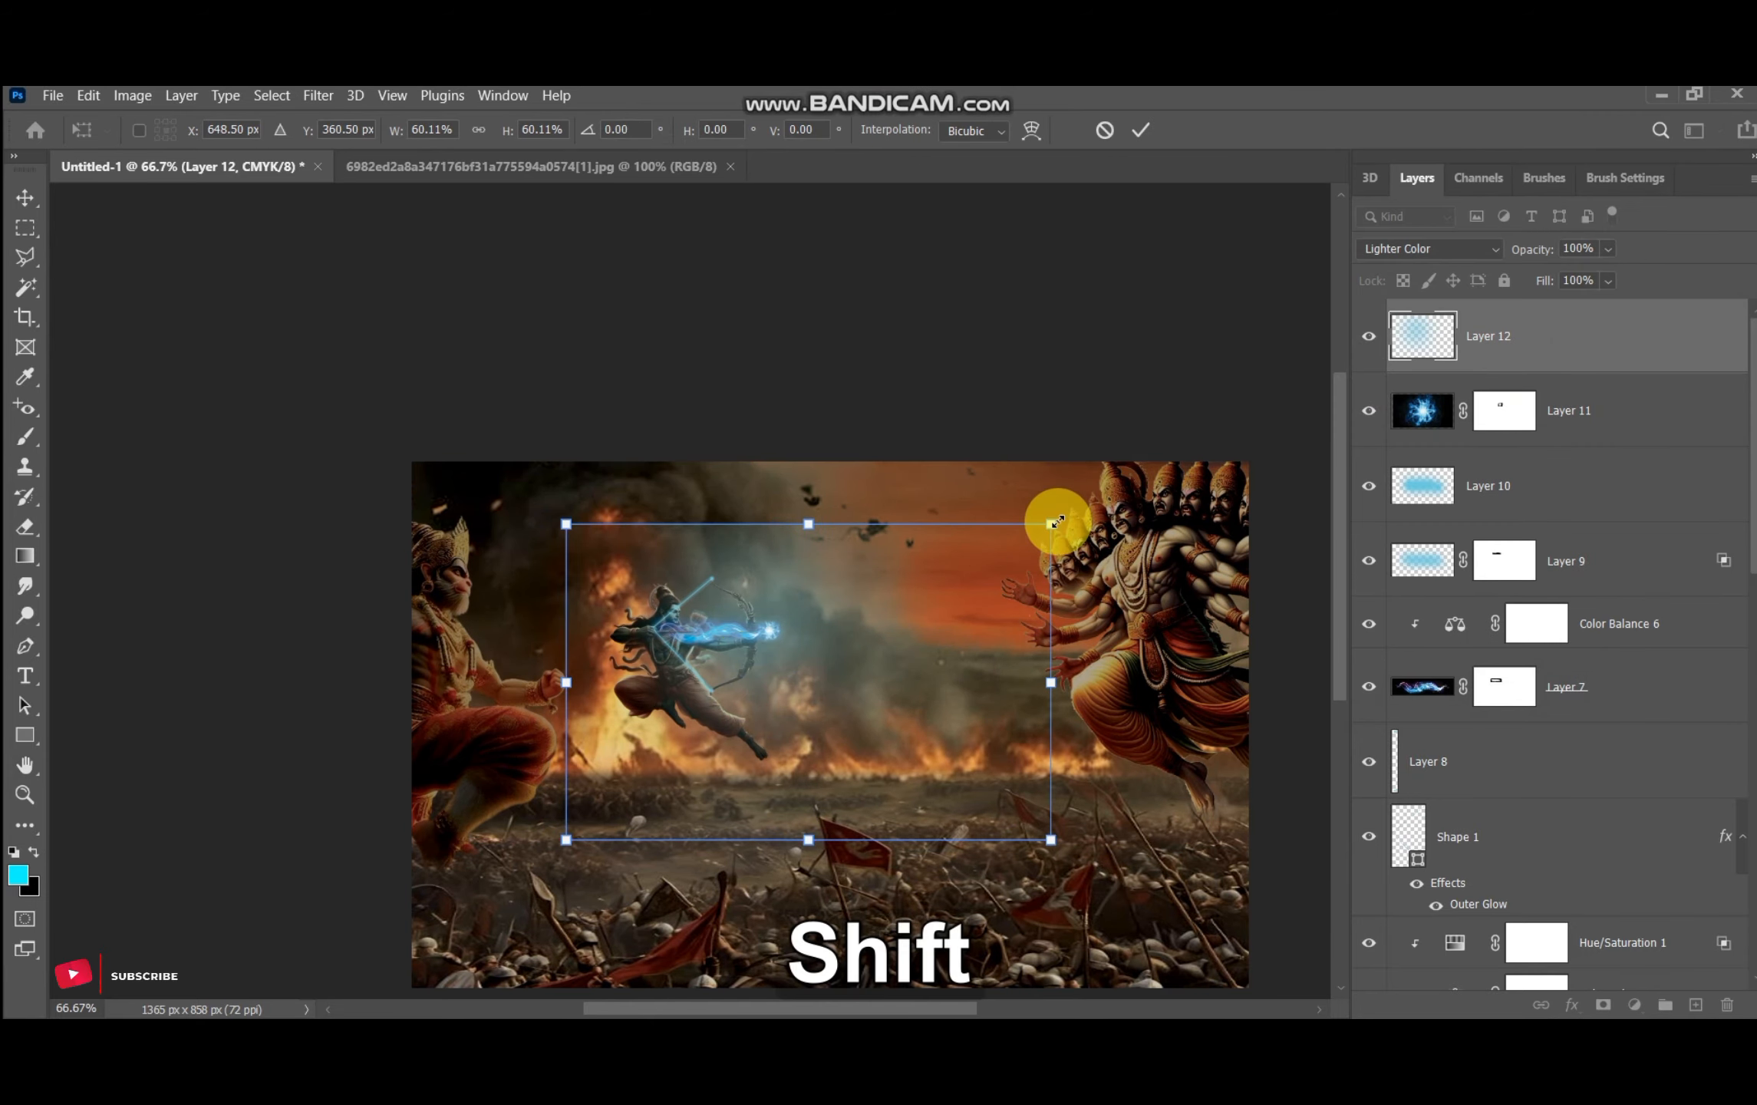
drag(835, 625, 765, 628)
key(Return)
key(b)
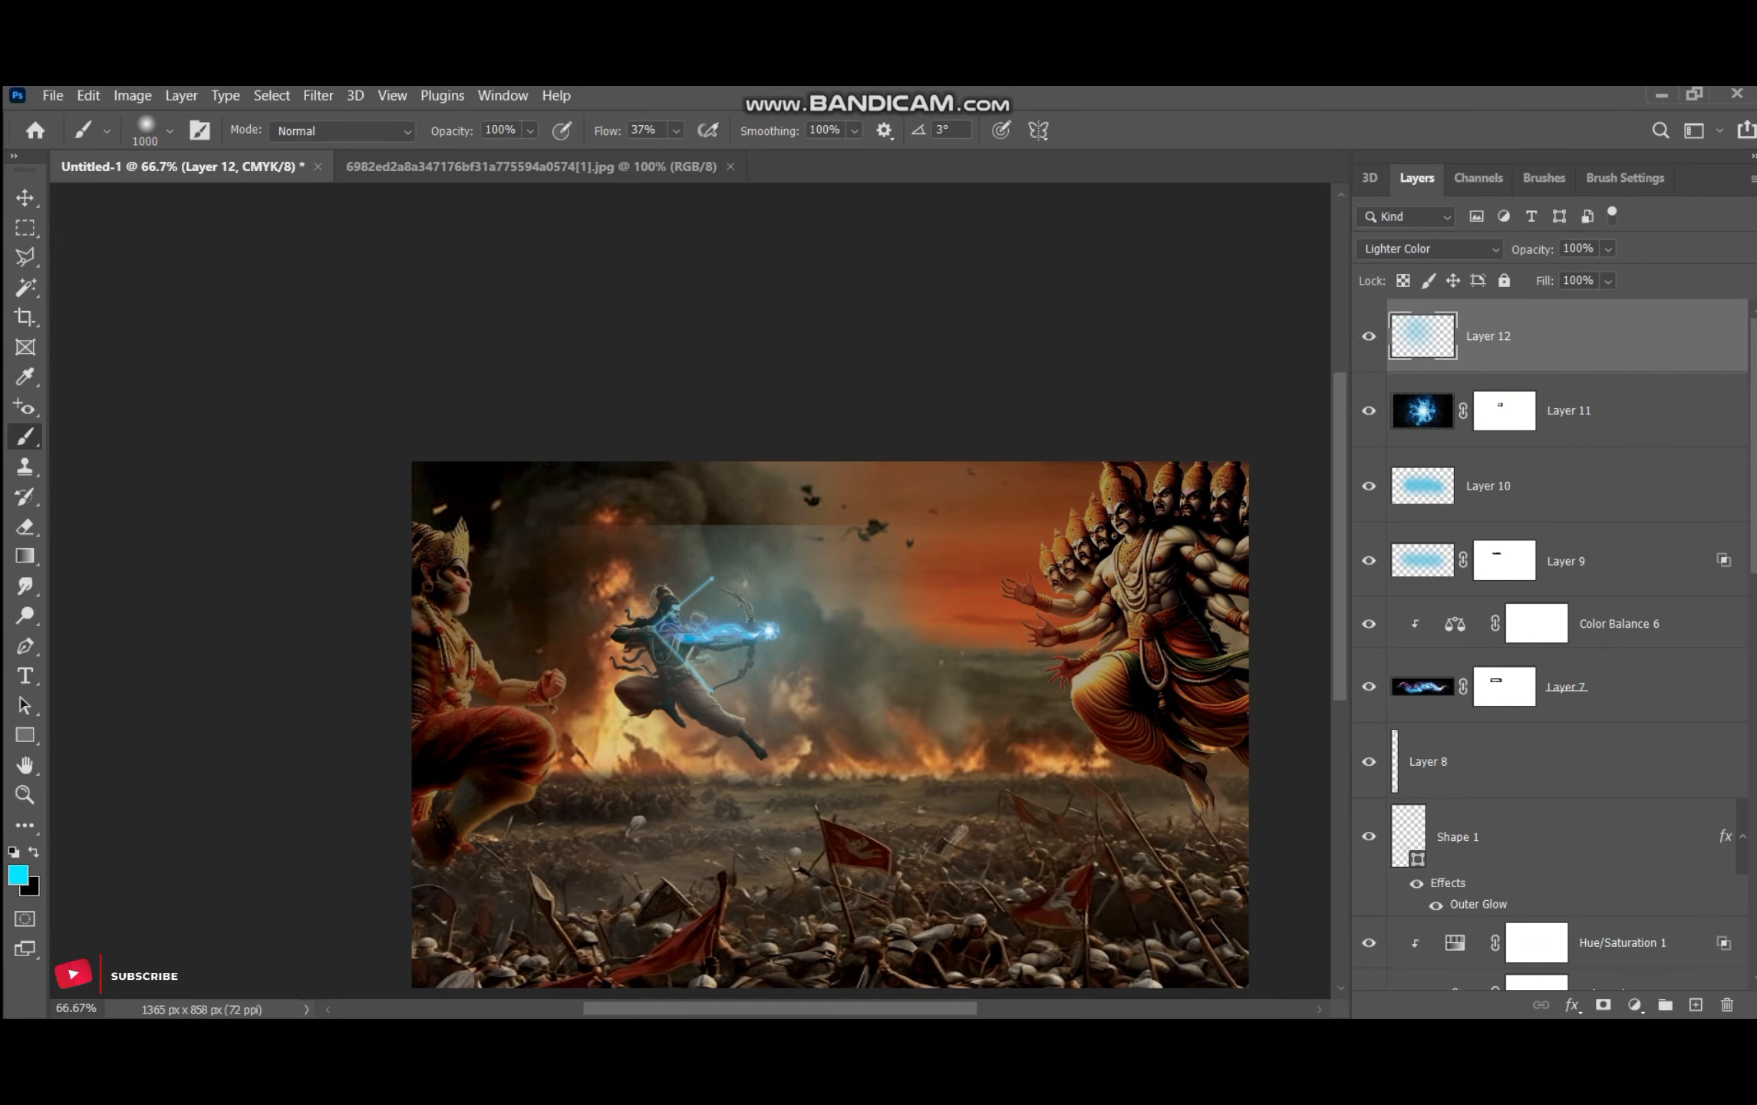
Add a mask to Layer 12 and paint out the glow's rectangular edges with a soft black brush
click(1602, 1005)
drag(531, 364, 1120, 358)
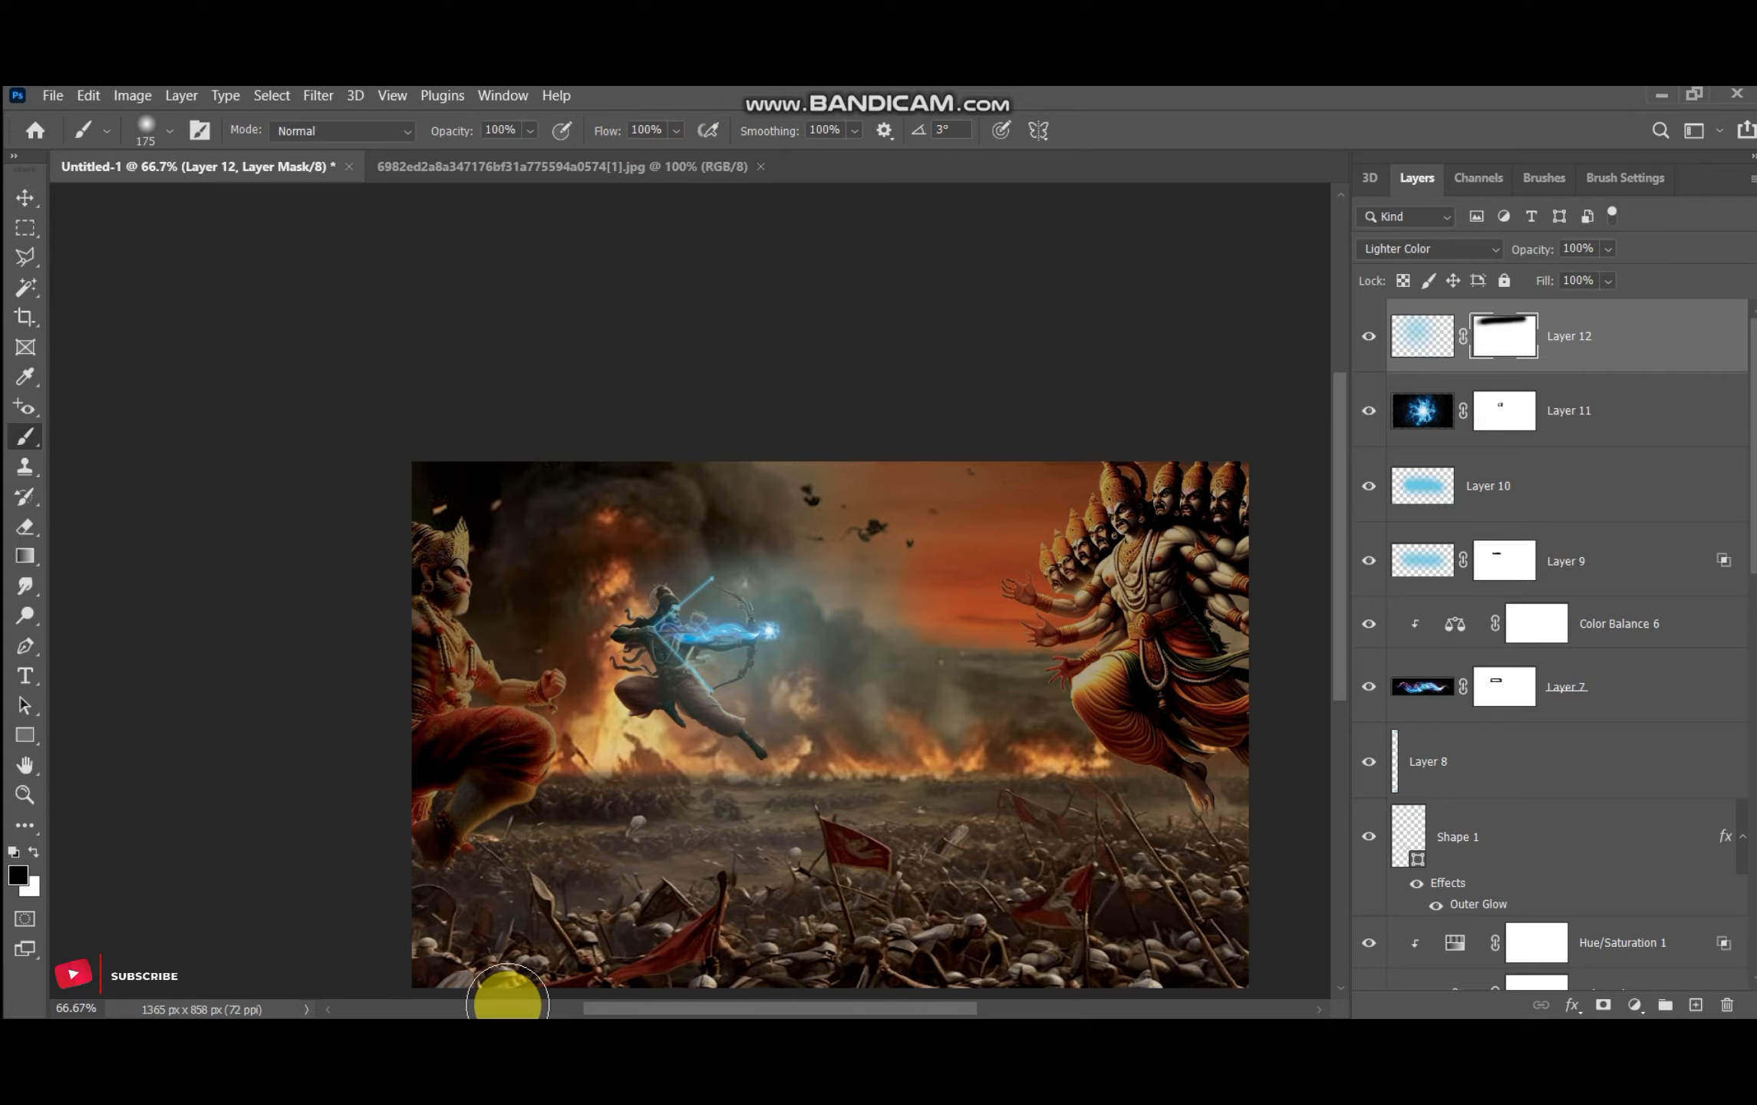
drag(913, 835, 959, 626)
key(bracketright)
key(bracketright)
key(bracketright)
key(bracketright)
Squash Layer 7's blue energy stream to about 62% of its height and nudge it down along the arrow
key(space)
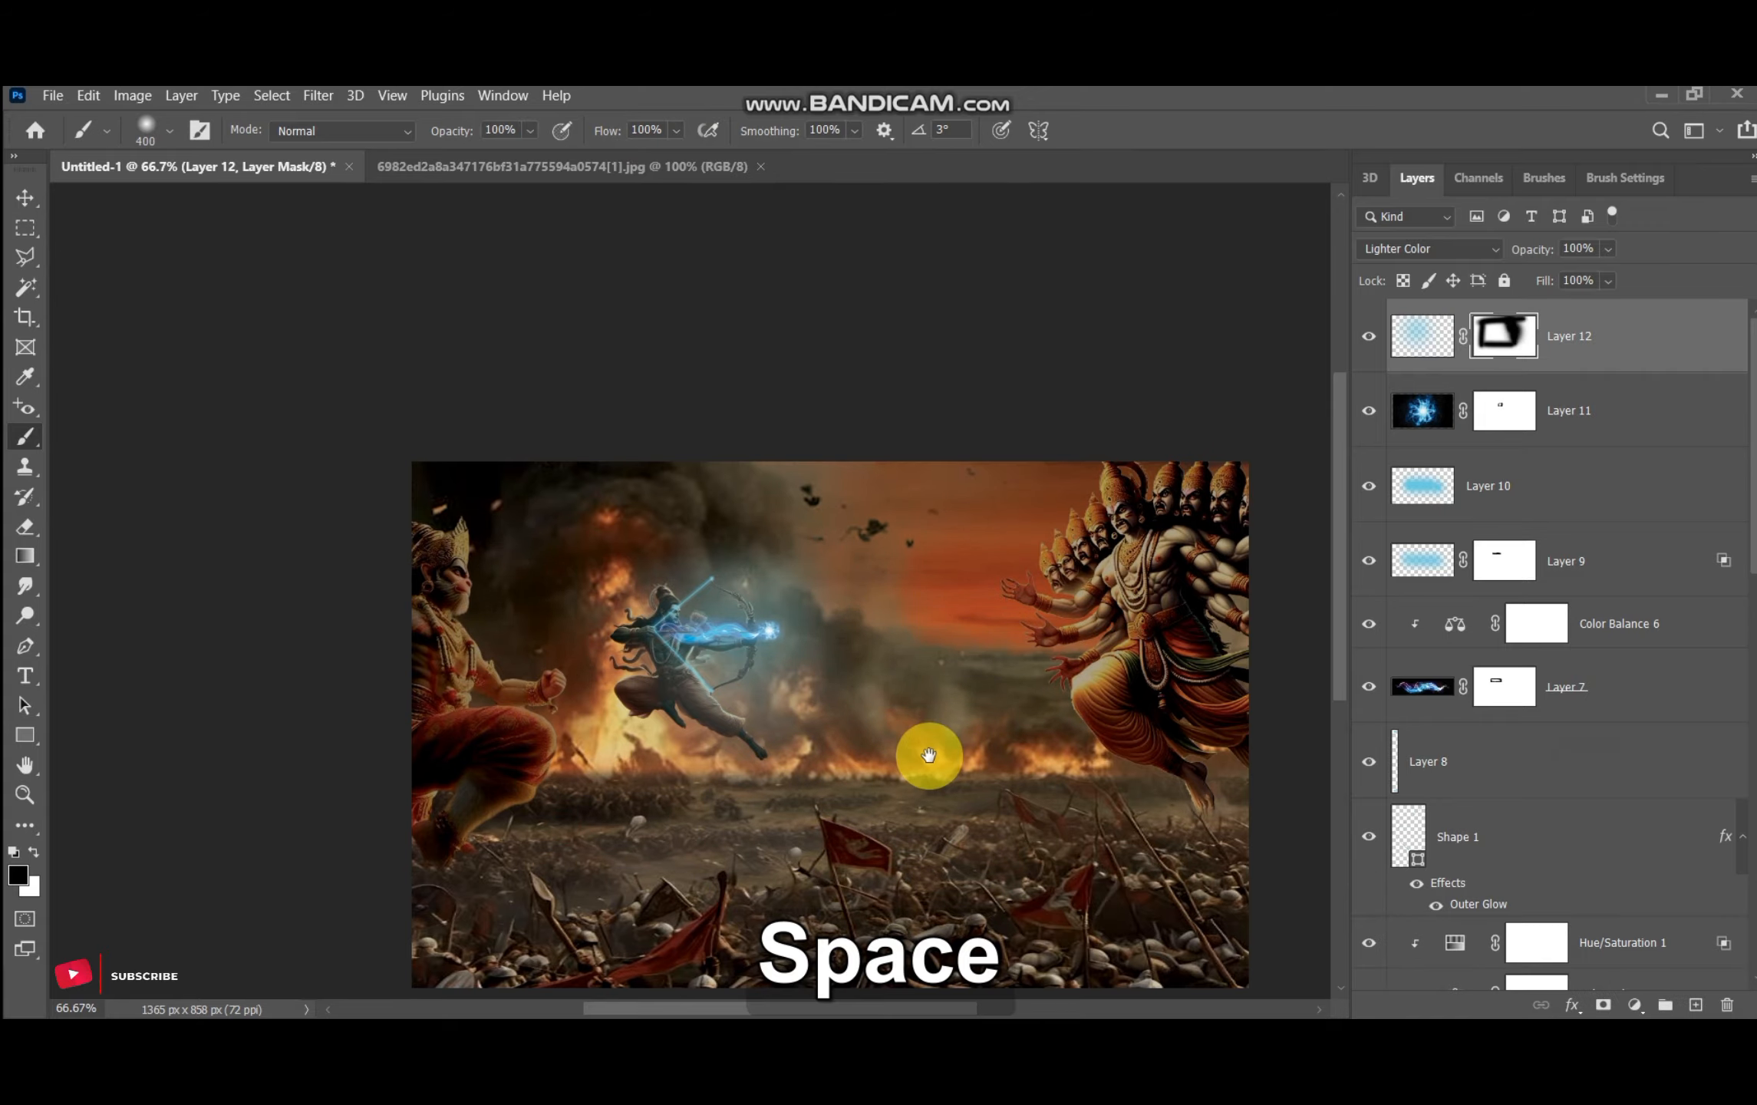
drag(925, 757, 802, 640)
key(ctrl+KP_Subtract)
key(ctrl+KP_Subtract)
key(ctrl+KP_Add)
key(ctrl+KP_Add)
key(ctrl+KP_Add)
key(ctrl+KP_Add)
key(space)
drag(518, 648, 798, 890)
click(1458, 689)
key(ctrl+t)
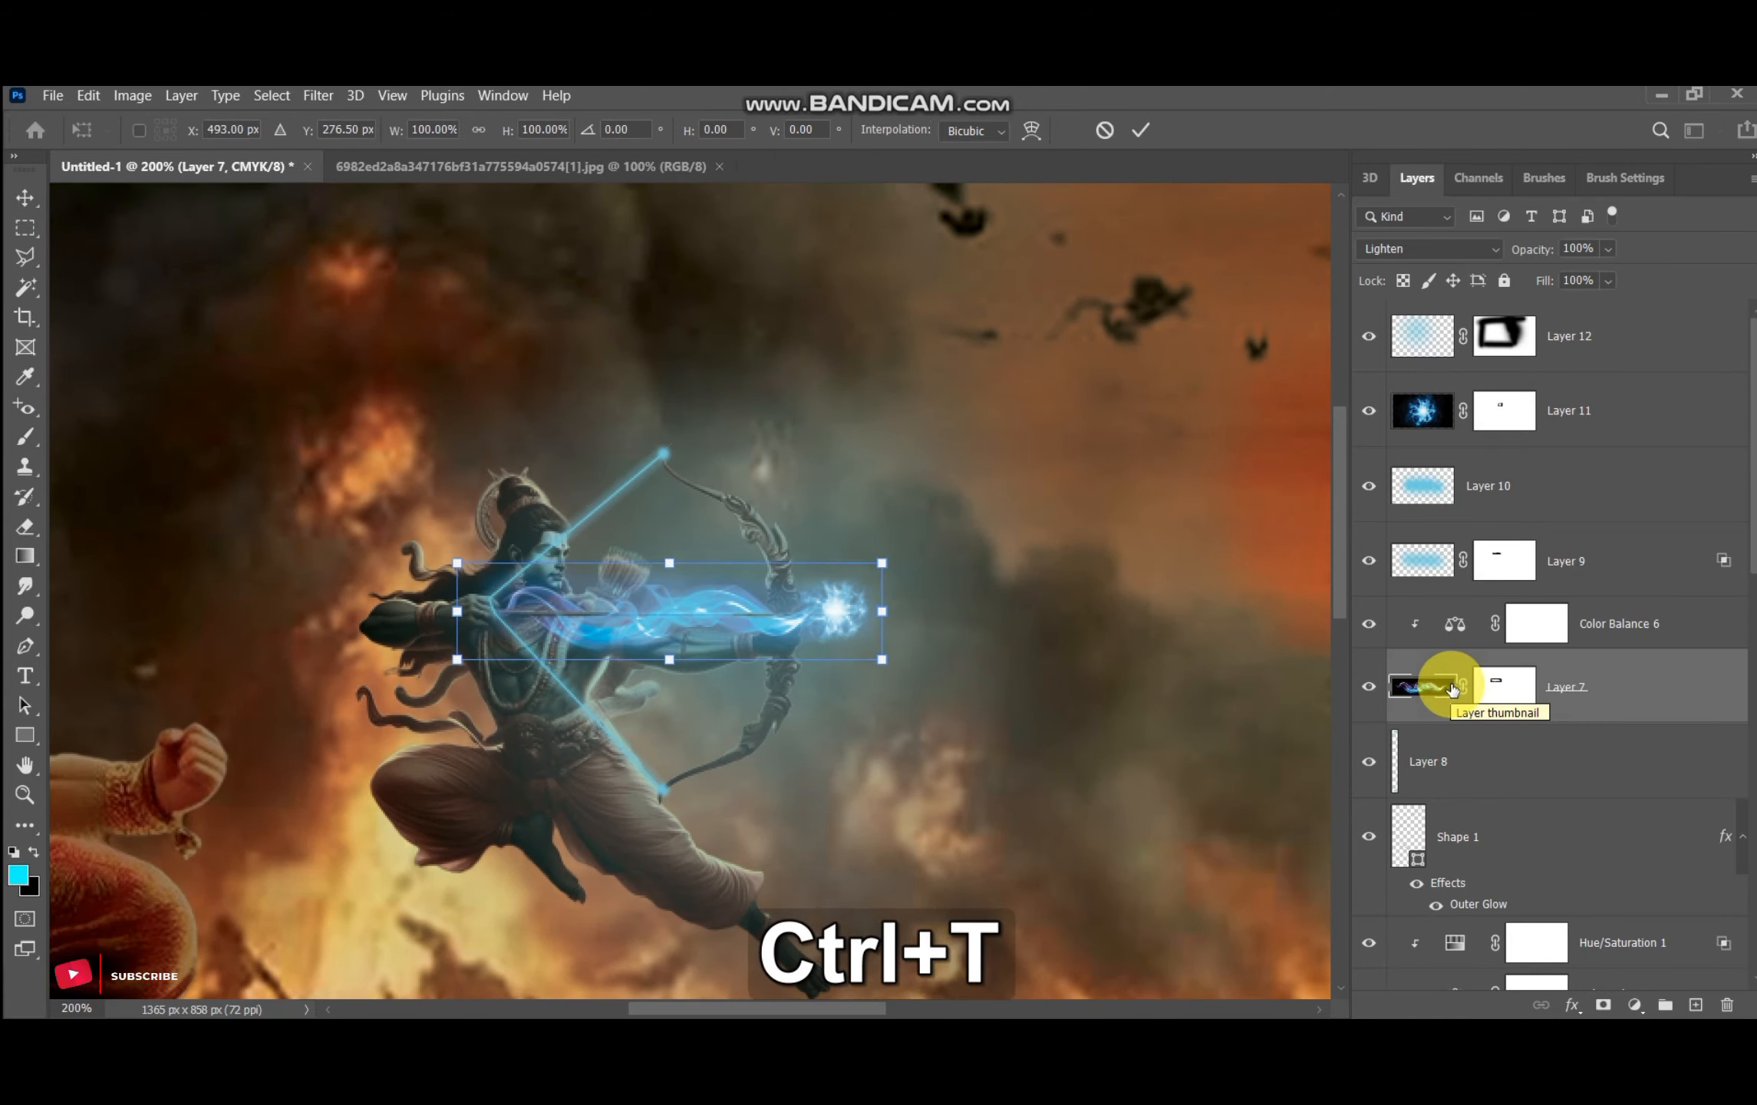
drag(669, 661, 675, 623)
key(ctrl+KP_Add)
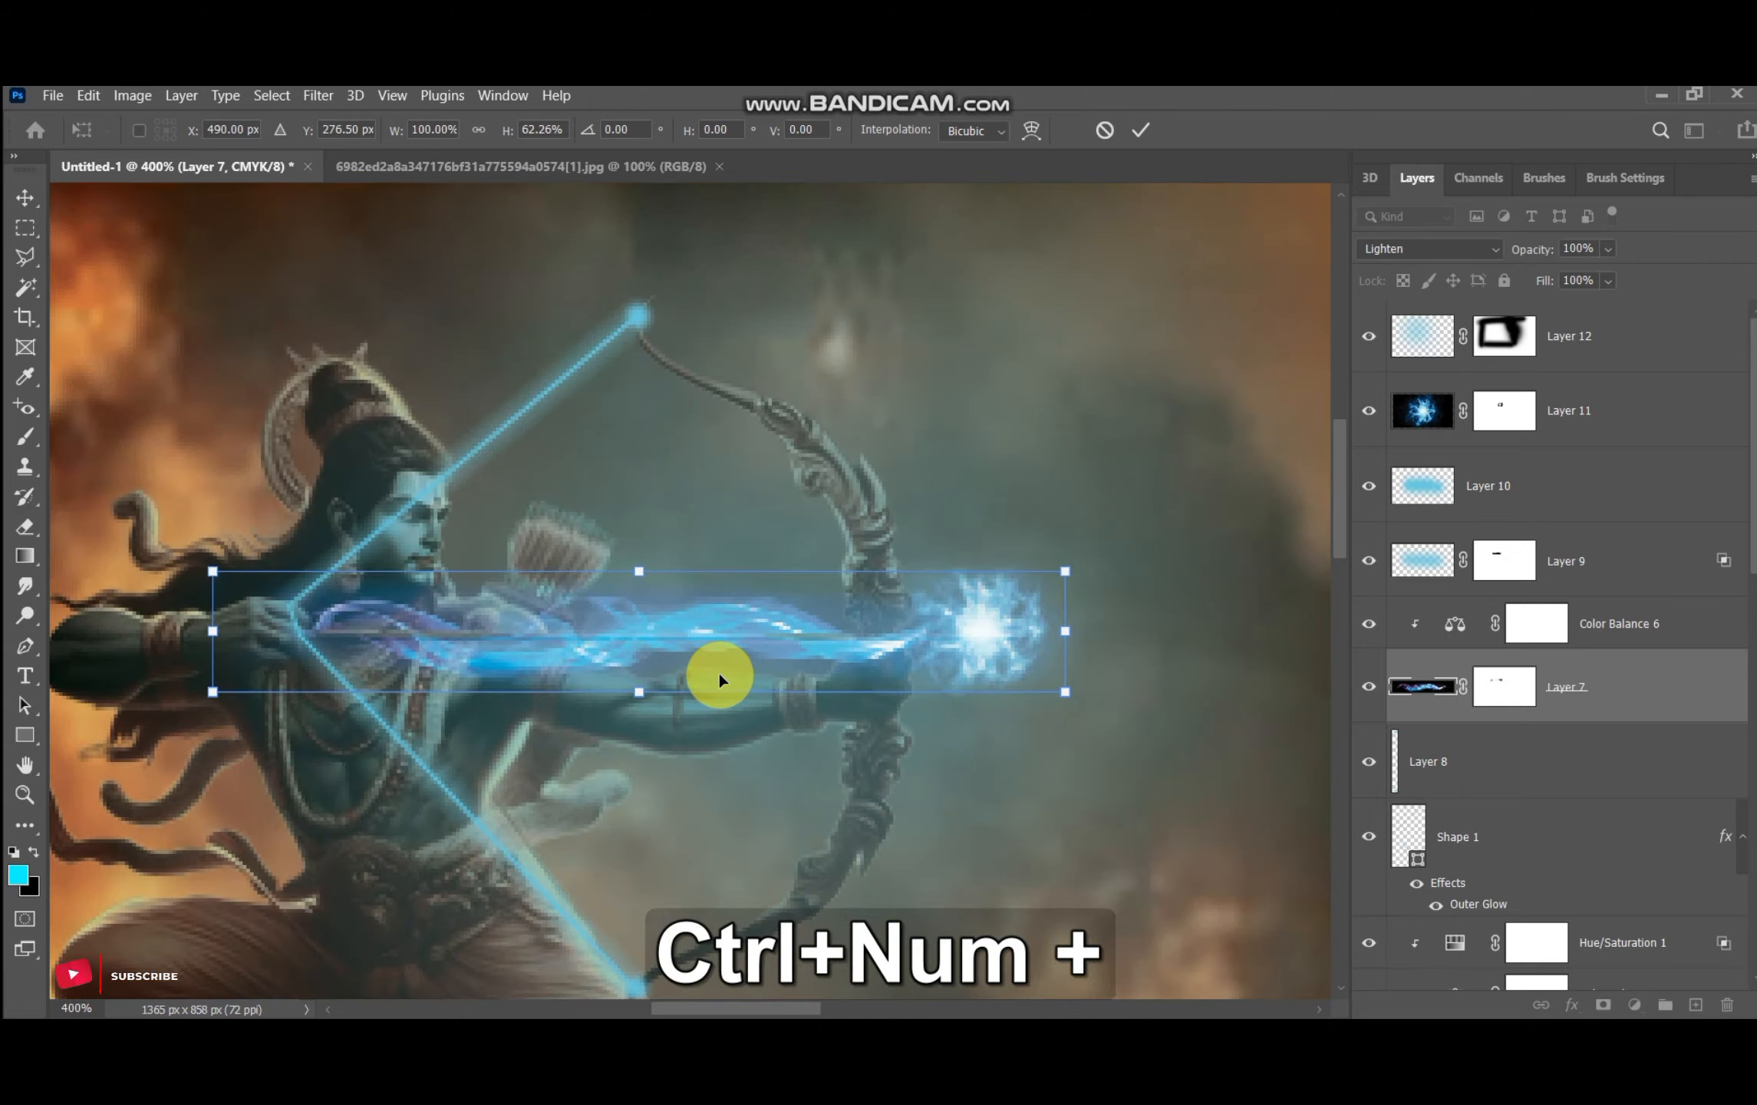
key(Down)
key(Return)
Set Color Balance 5's midtones to -100 toward yellow, readjust their red balance, and change its blend mode to Soft Light
key(ctrl+KP_Subtract)
key(ctrl+KP_Subtract)
key(ctrl+KP_Subtract)
key(ctrl+KP_Subtract)
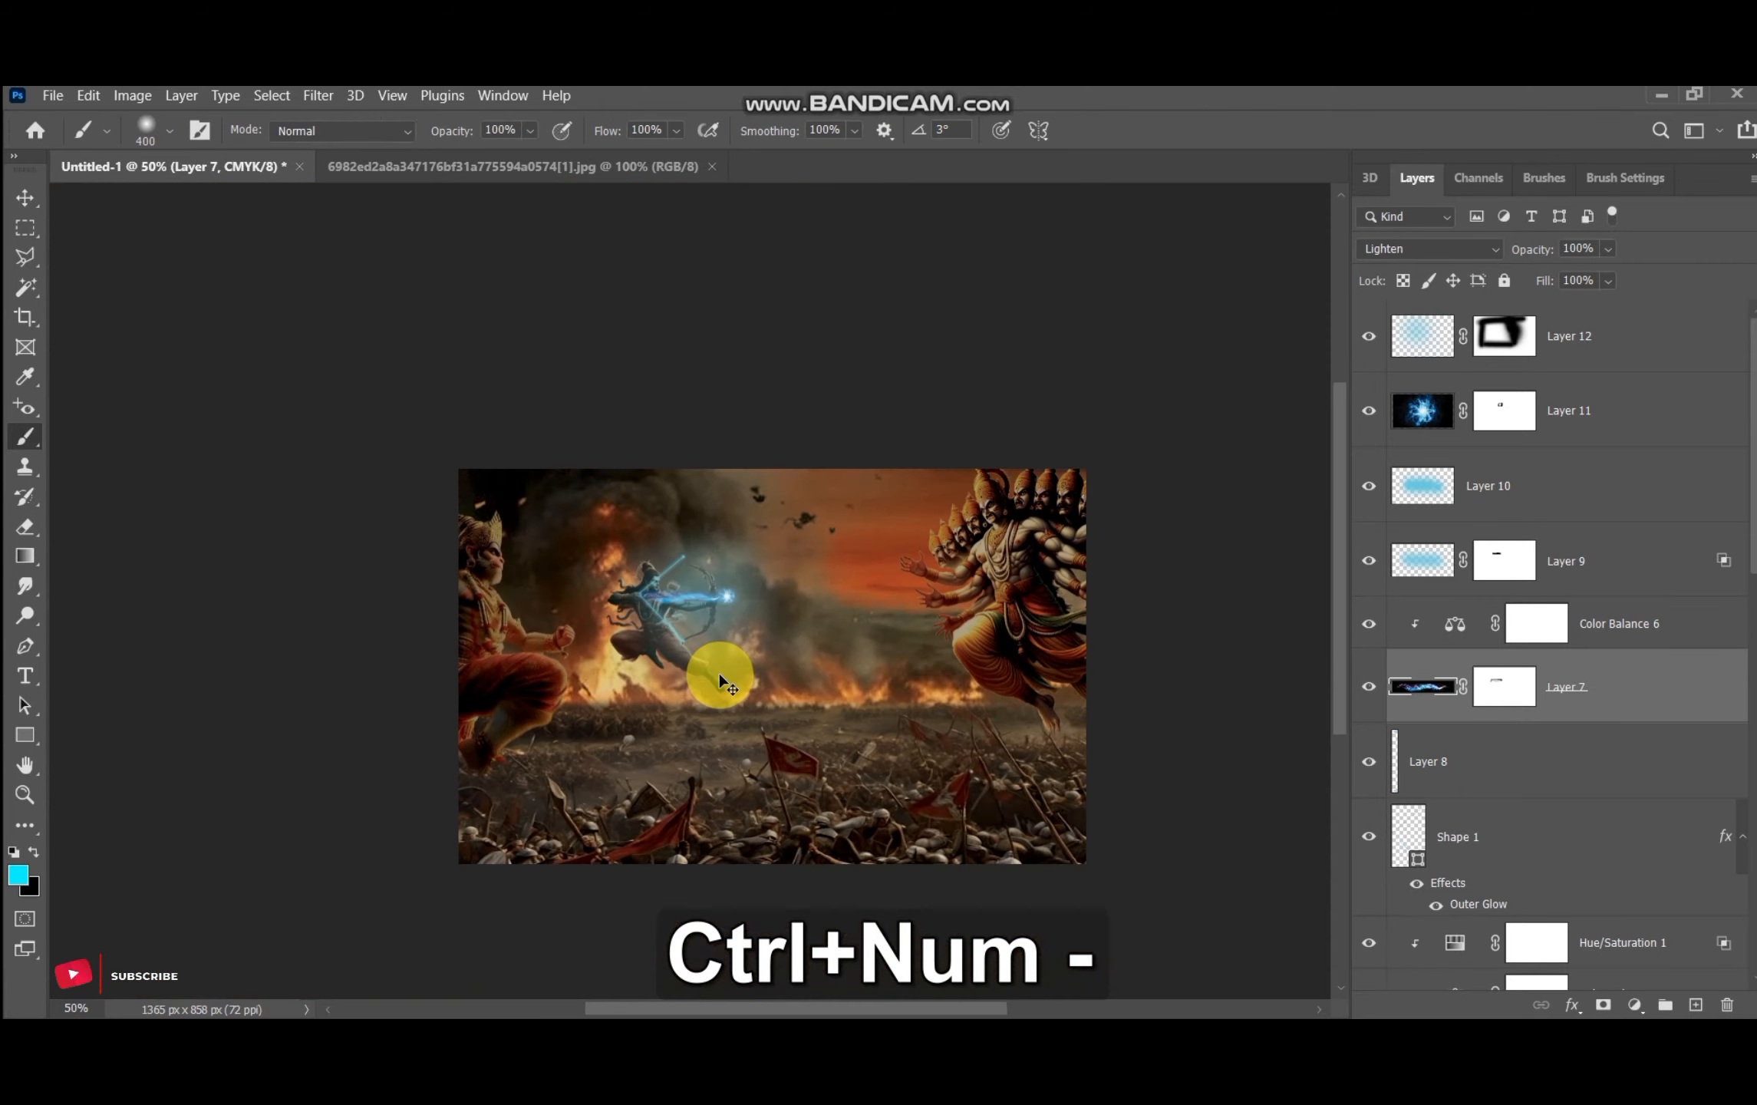
key(ctrl+KP_Subtract)
key(ctrl+KP_Add)
key(space)
drag(765, 686, 795, 700)
scroll(1545, 720, down, 11)
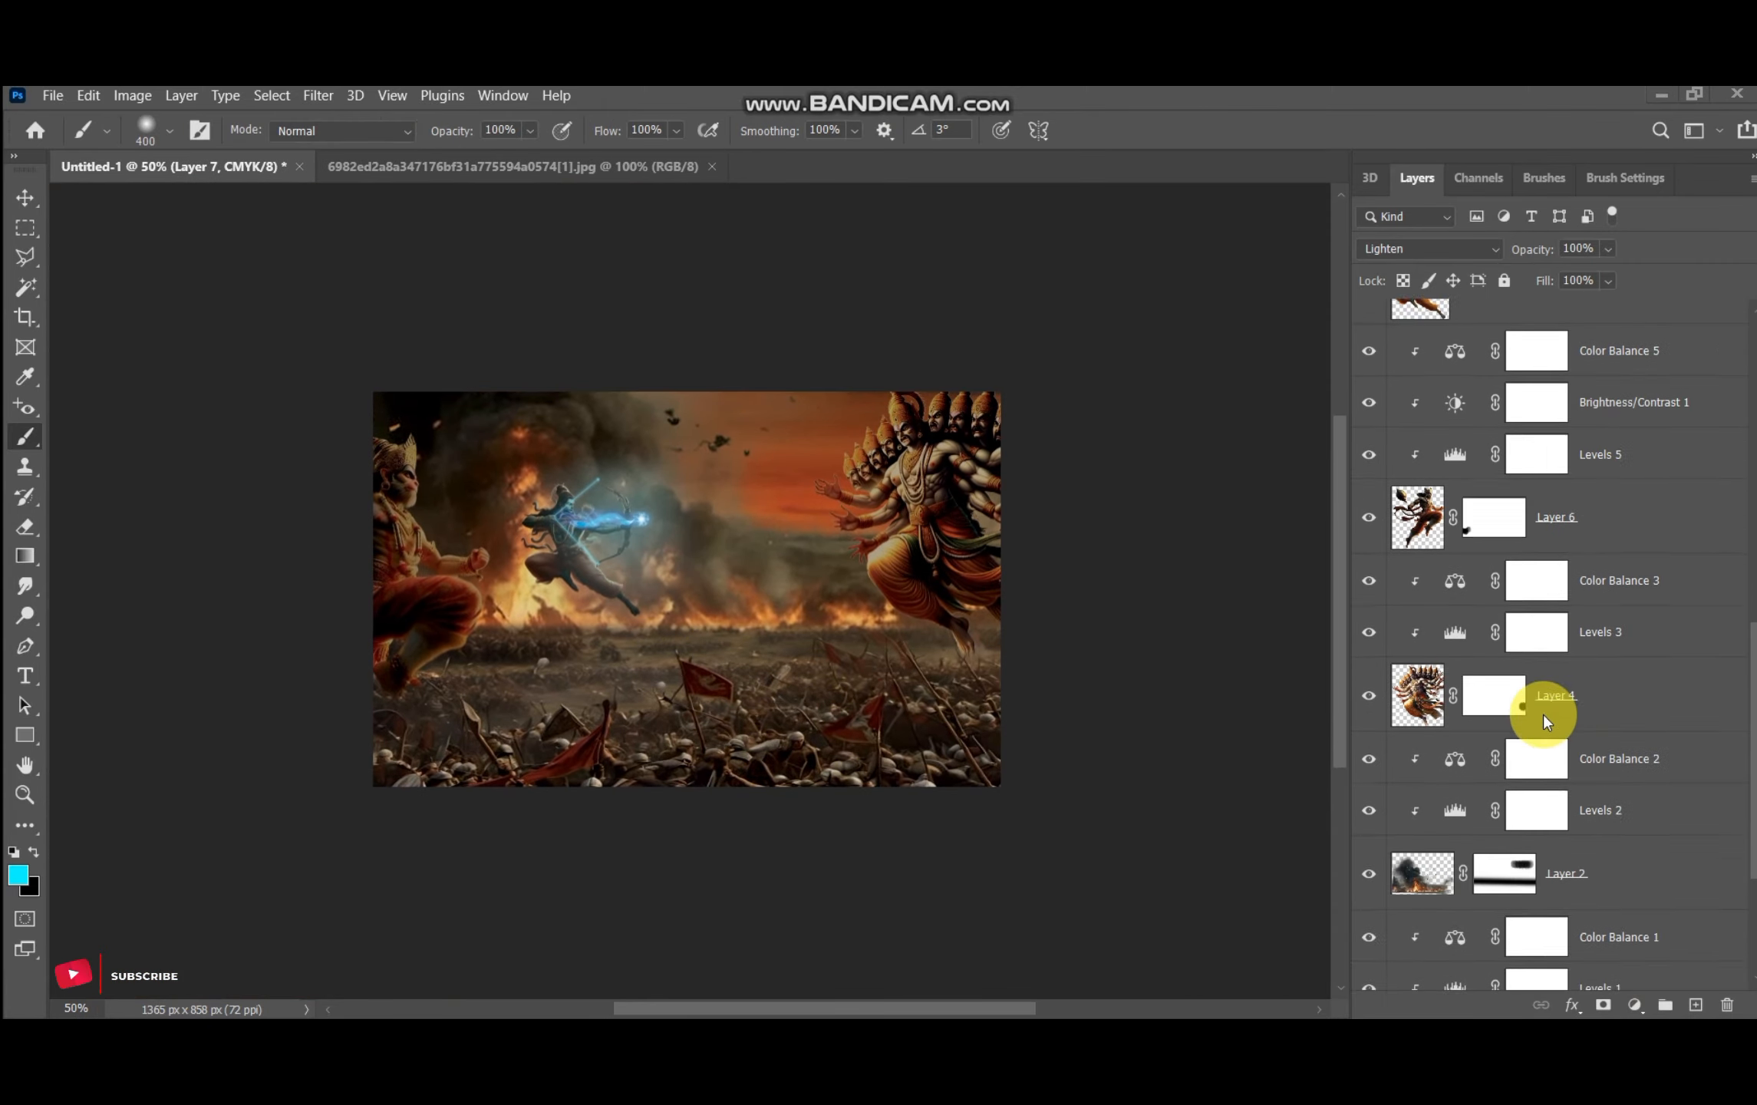
scroll(1546, 720, up, 1)
double_click(1457, 425)
drag(1111, 438, 1020, 463)
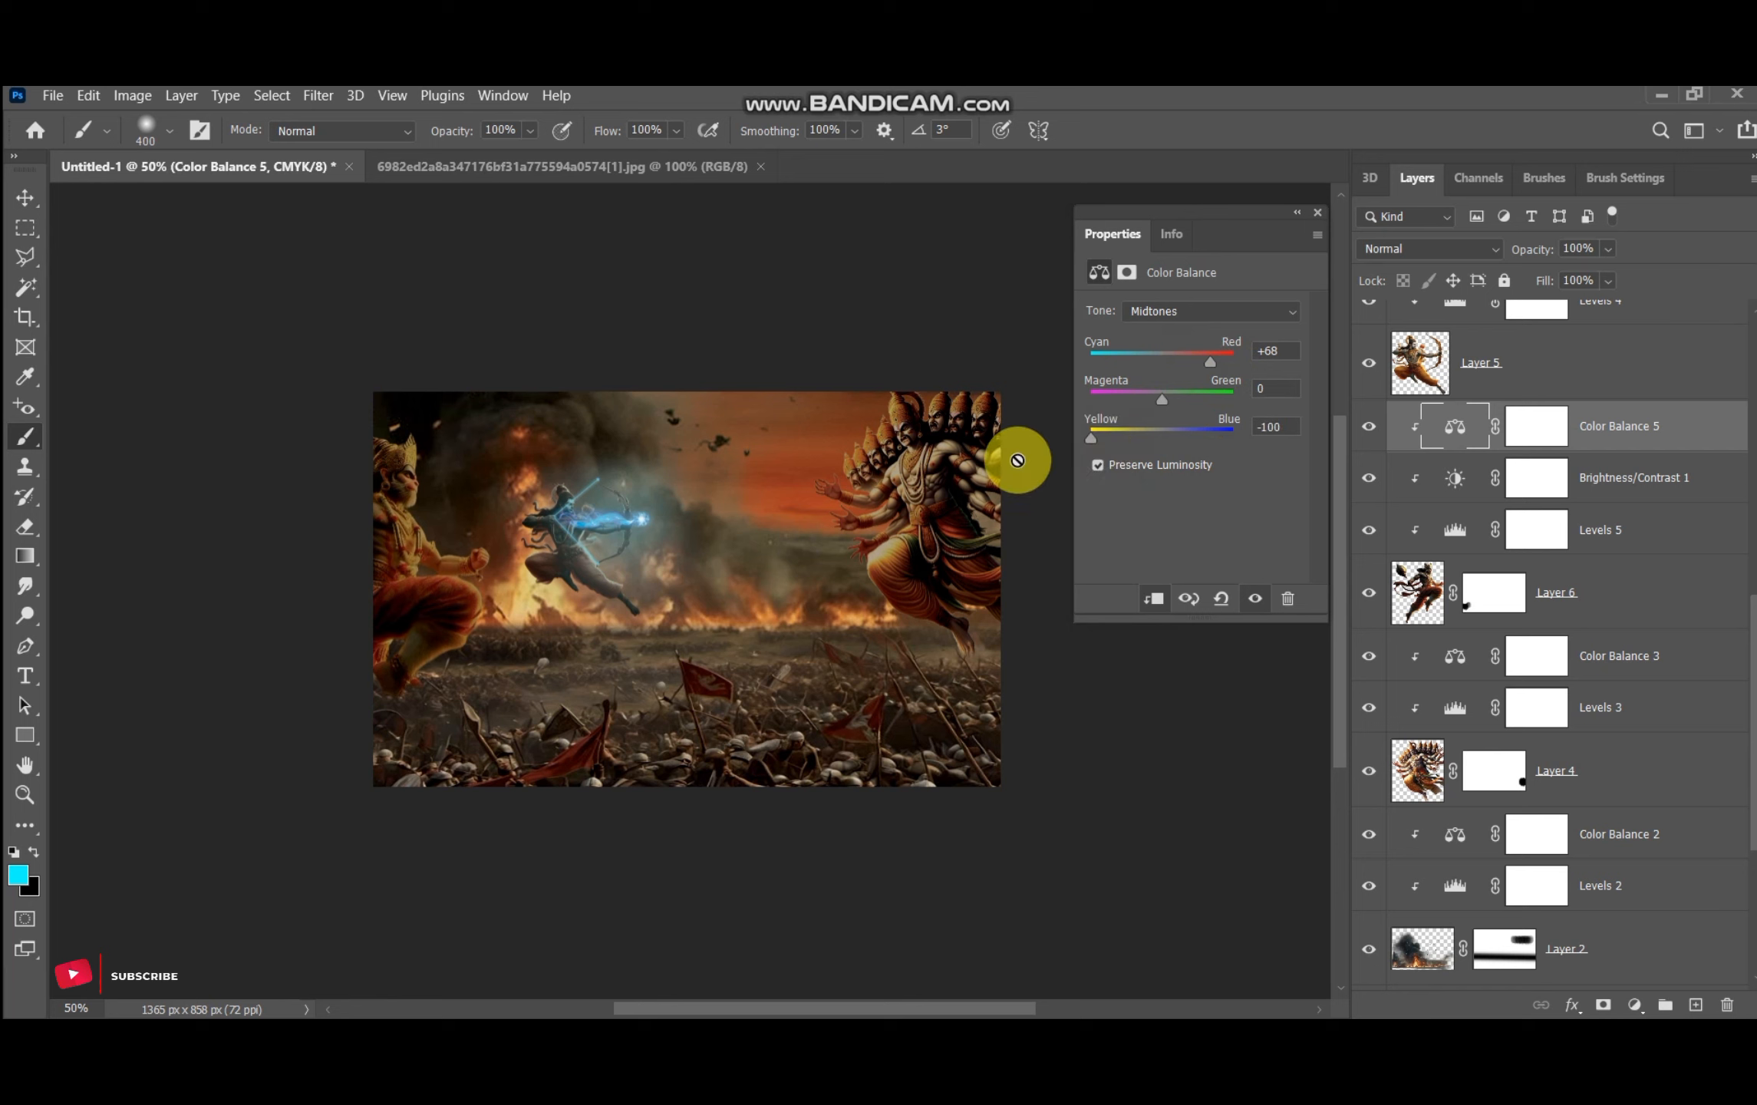
drag(1227, 353, 1205, 355)
click(1429, 249)
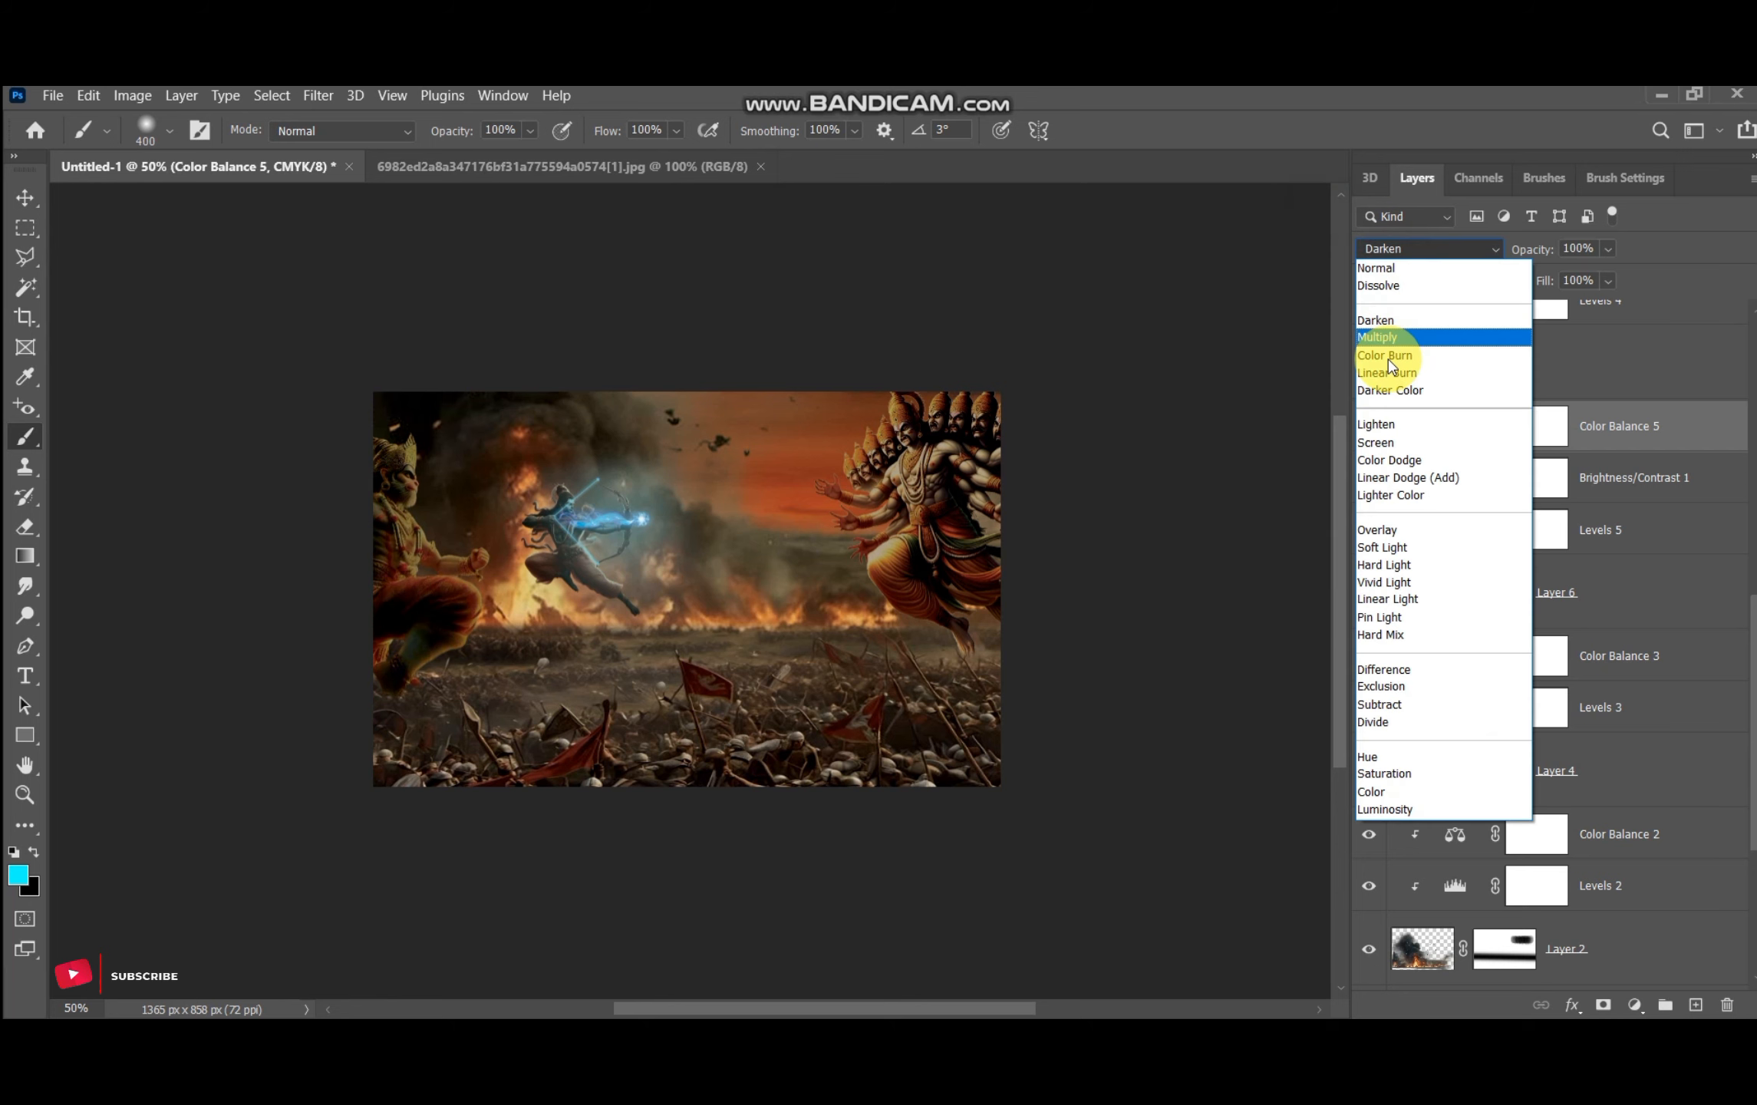
click(1387, 548)
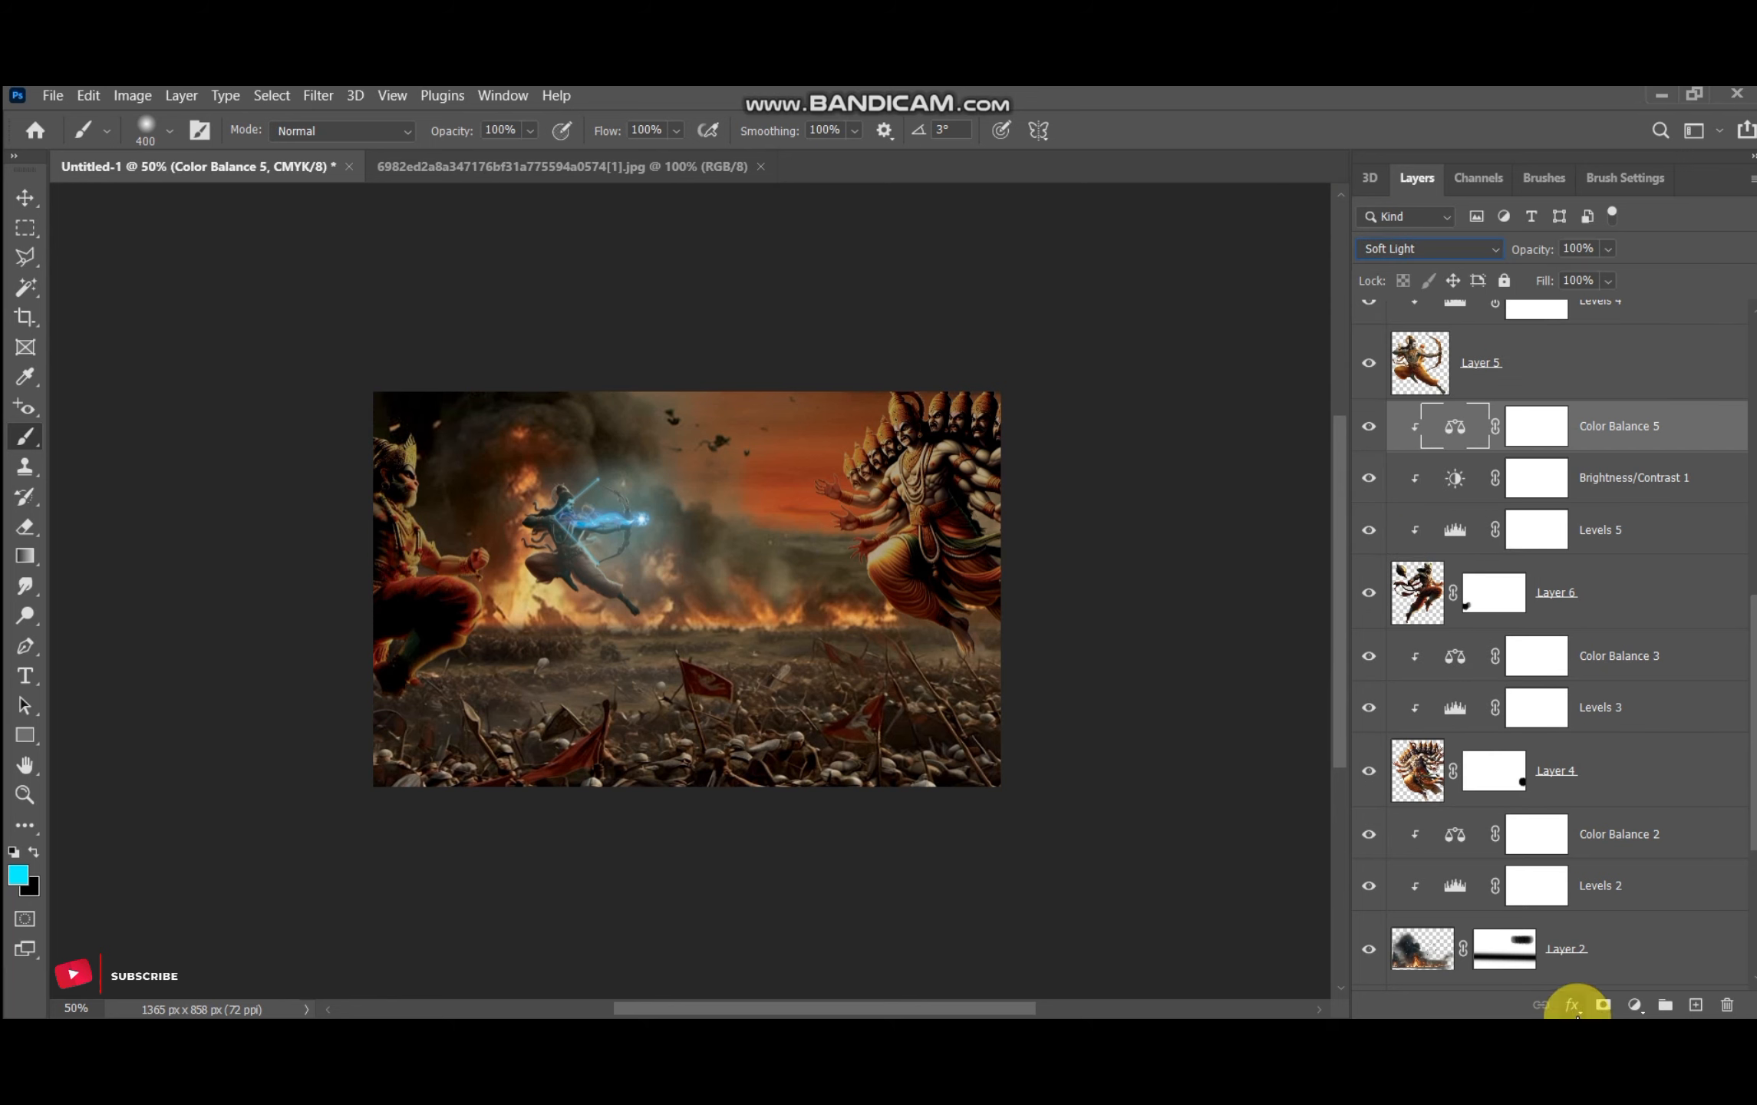